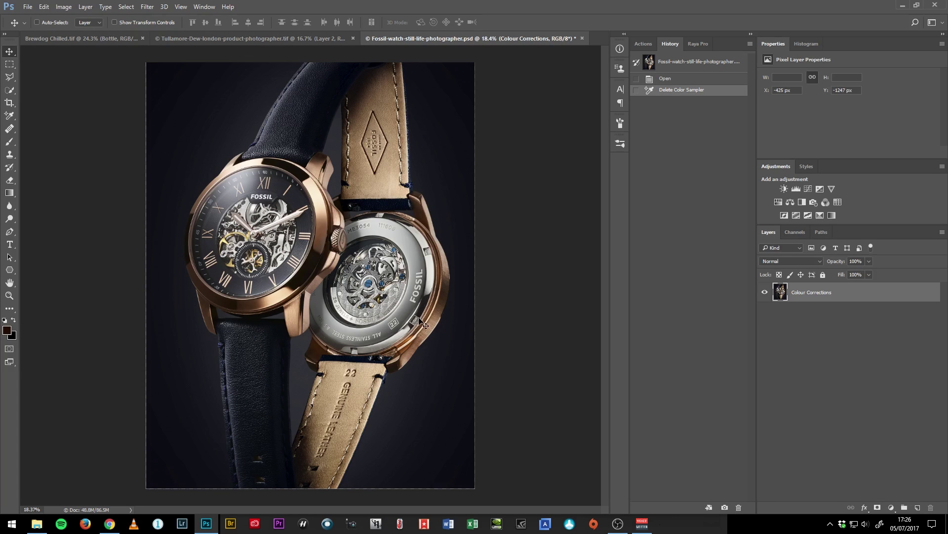
Step: Create a new layer above Colour Corrections and stamp all visible layers into it
{"action": "key", "text": "z"}
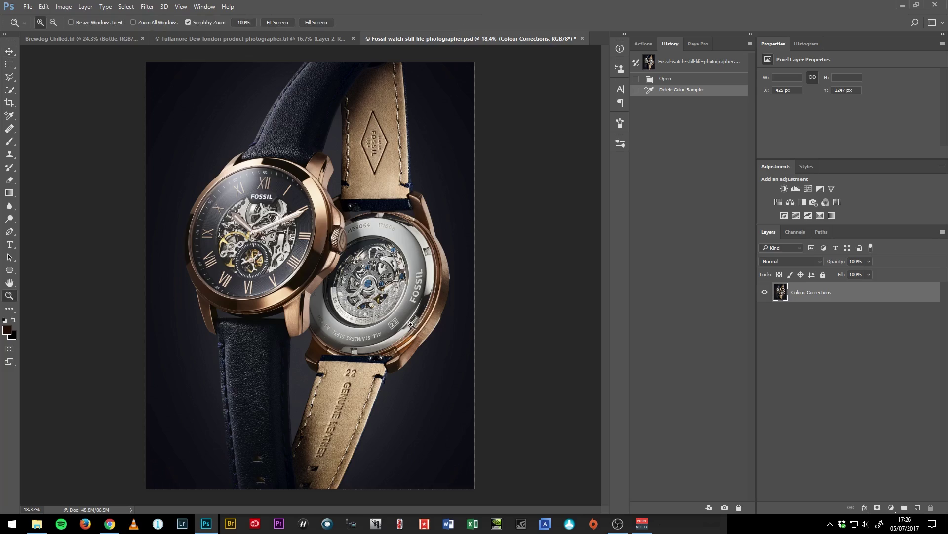
{"action": "left_click_drag", "start_coordinate": [395, 304], "coordinate": [417, 300]}
{"action": "key", "text": "z"}
{"action": "scroll", "coordinate": [415, 294], "scroll_direction": "down", "scroll_amount": 2}
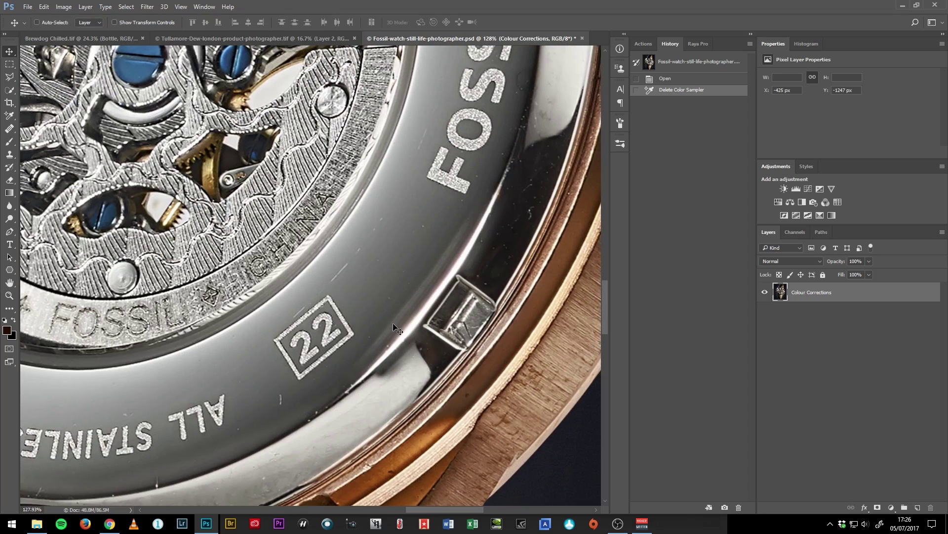
{"action": "key", "text": "ctrl+shift+alt+n"}
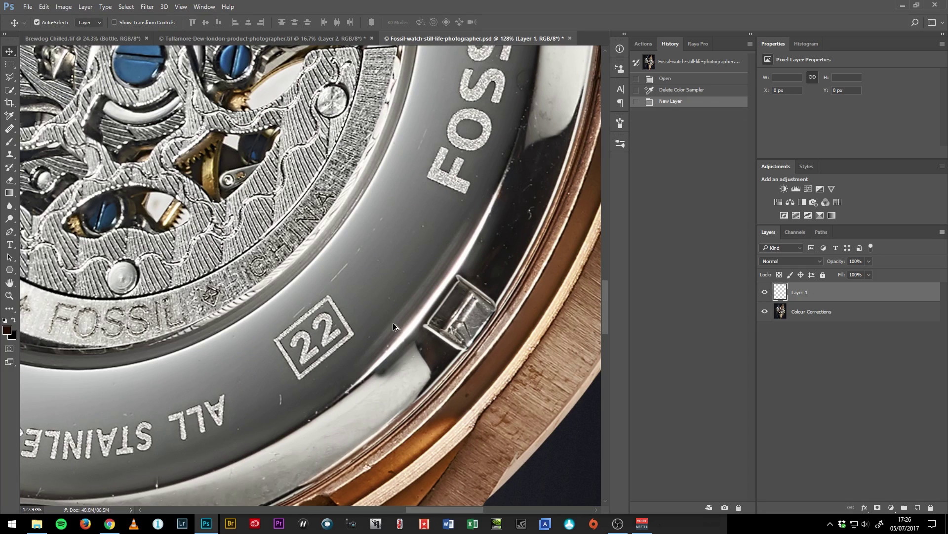
{"action": "key", "text": "ctrl+shift+alt+e"}
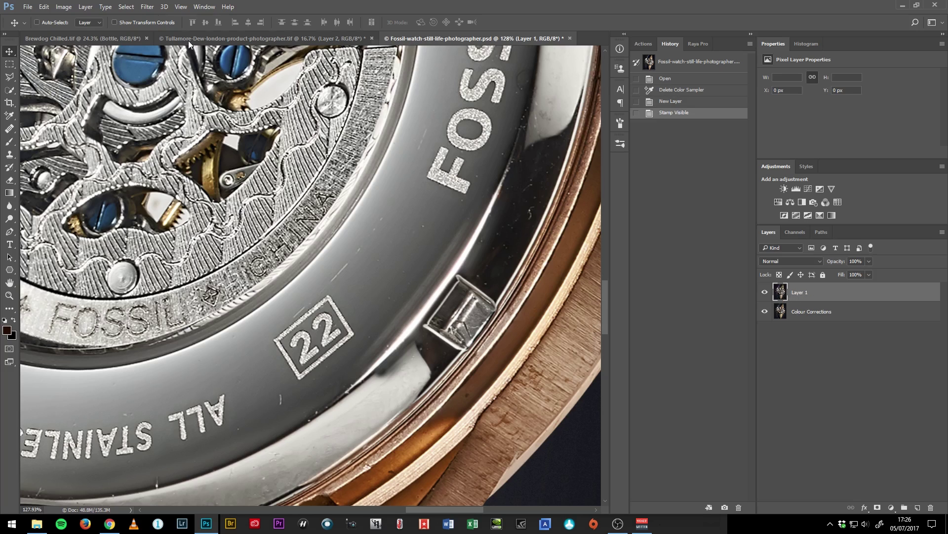
Step: Apply the Dust & Scratches filter to the stamped layer with a radius of 5 pixels and a threshold of 0
{"action": "left_click", "coordinate": [150, 9]}
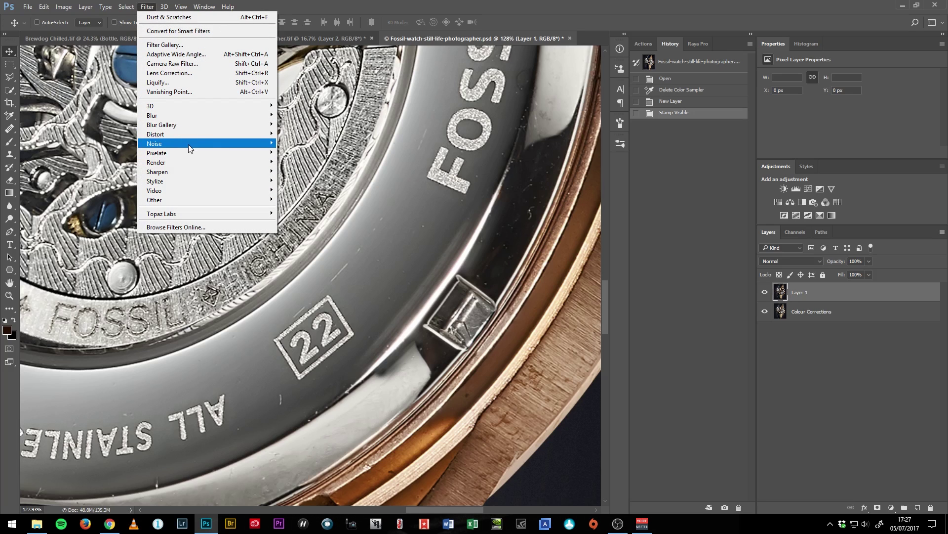
{"action": "mouse_move", "coordinate": [188, 146]}
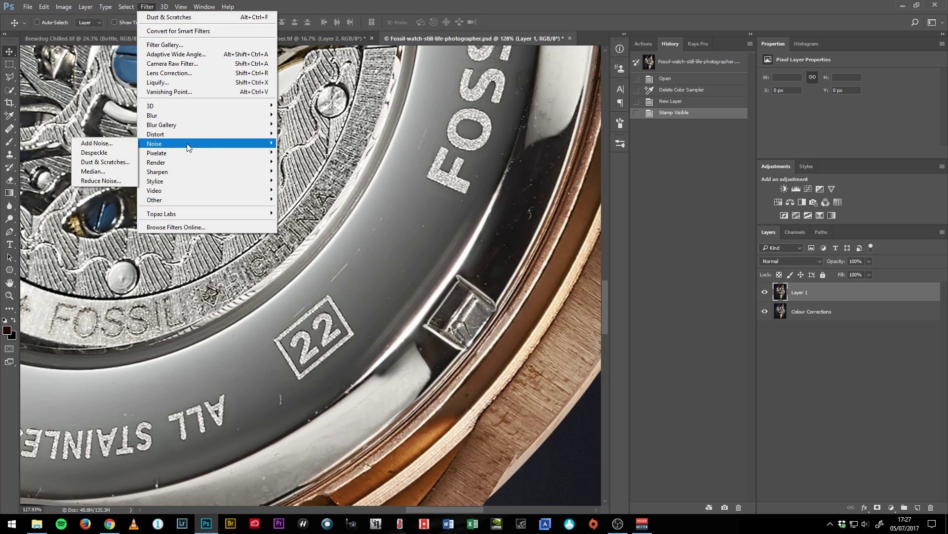
{"action": "left_click", "coordinate": [118, 162]}
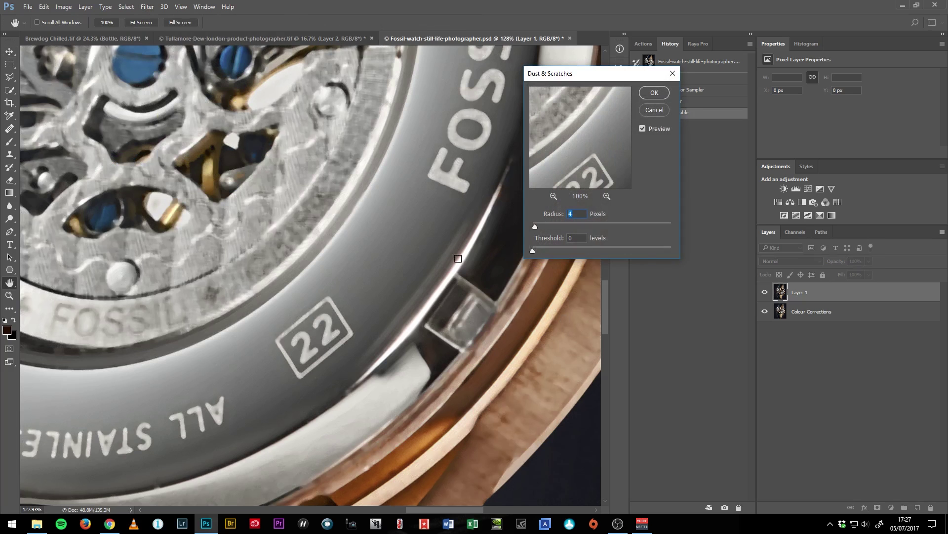
{"action": "key", "text": "Down"}
{"action": "key", "text": "Down"}
{"action": "key", "text": "Down"}
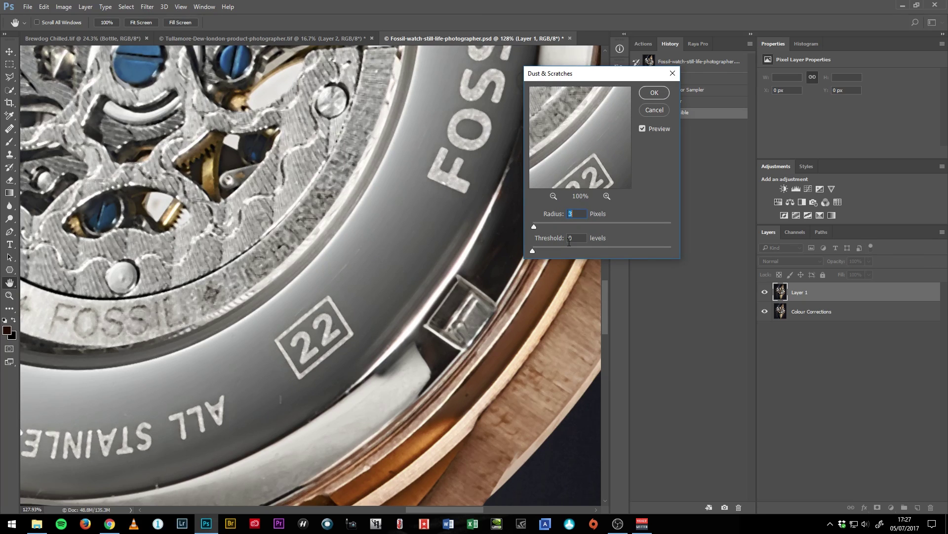
{"action": "key", "text": "Up"}
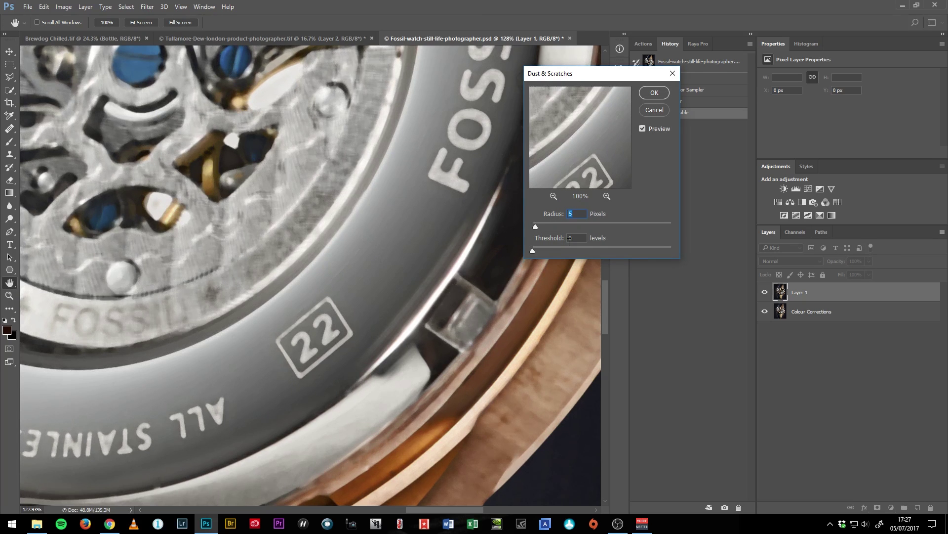
{"action": "key", "text": "Down"}
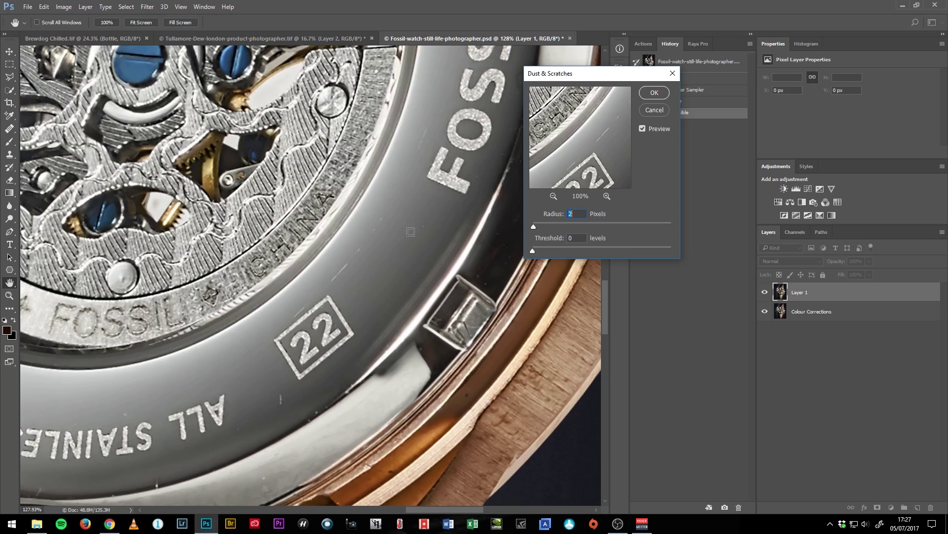
{"action": "key", "text": "Up"}
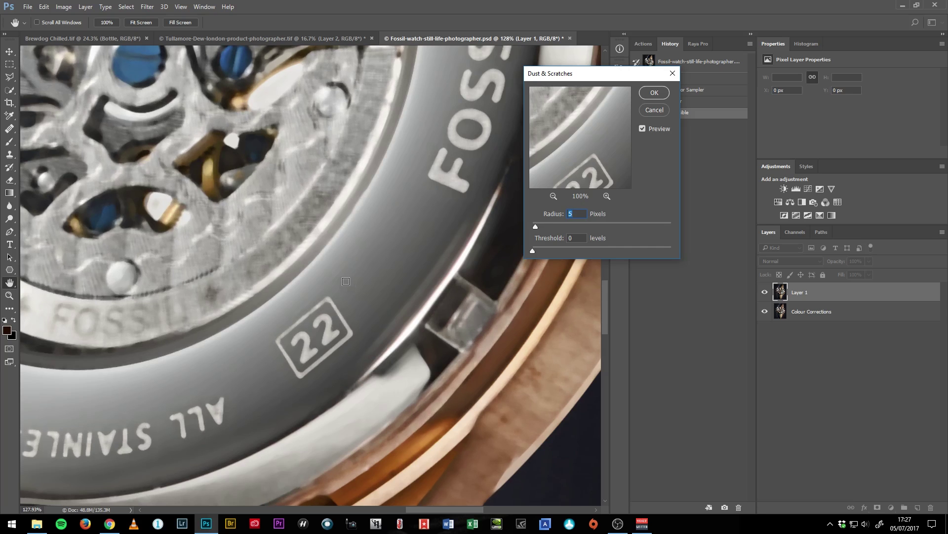
{"action": "key", "text": "Return"}
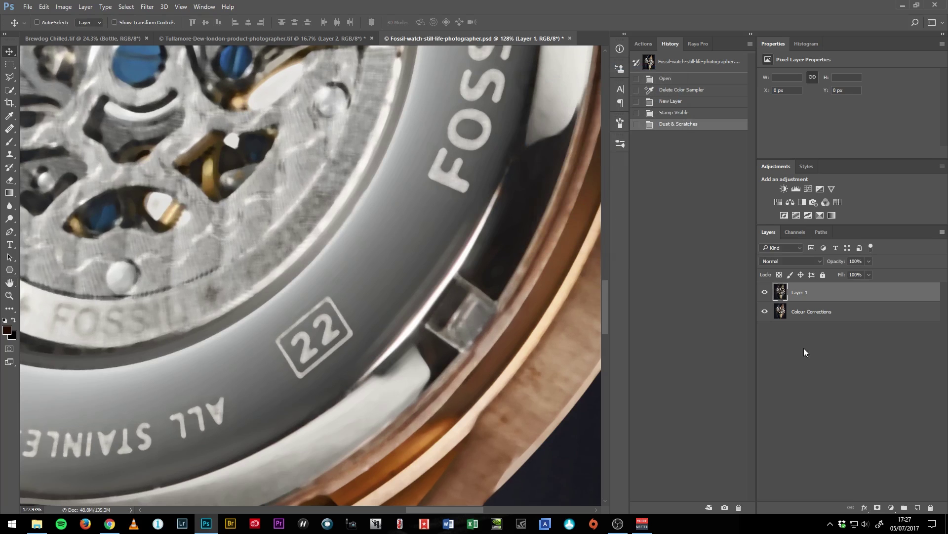
Step: Add a layer mask to the filtered layer and invert it to black
{"action": "left_click", "coordinate": [878, 507]}
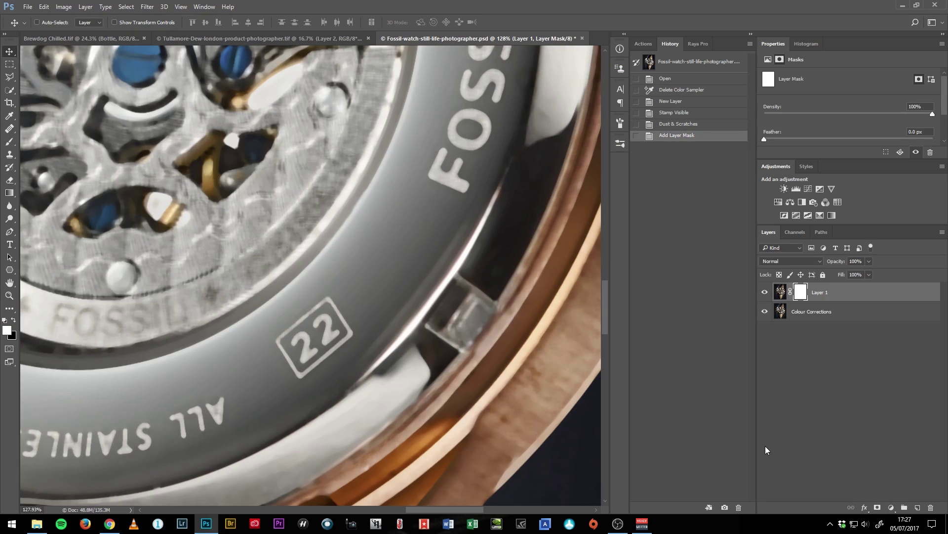
{"action": "key", "text": "ctrl+i"}
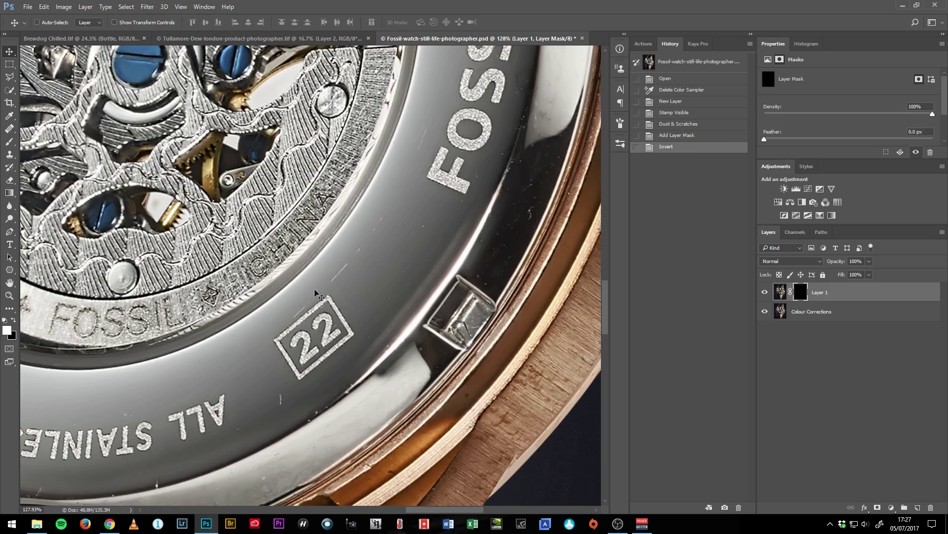
Step: Paint white on the mask over the scratches on the steel ring between the FOSSIL lettering and the 22 mark
{"action": "key", "text": "b"}
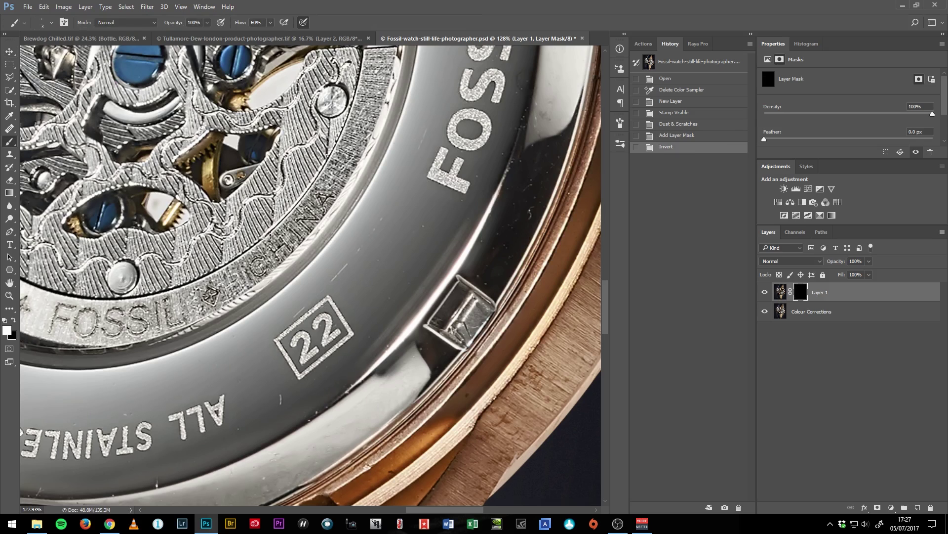
{"action": "mouse_move", "coordinate": [425, 270]}
{"action": "left_mouse_down"}
{"action": "mouse_move", "coordinate": [402, 268]}
{"action": "mouse_move", "coordinate": [422, 277]}
{"action": "mouse_move", "coordinate": [407, 111]}
{"action": "left_mouse_up"}
{"action": "left_click_drag", "start_coordinate": [401, 251], "coordinate": [377, 246]}
{"action": "left_click_drag", "start_coordinate": [380, 280], "coordinate": [378, 281]}
{"action": "left_click_drag", "start_coordinate": [381, 233], "coordinate": [373, 269]}
{"action": "mouse_move", "coordinate": [388, 214]}
{"action": "left_mouse_down"}
{"action": "mouse_move", "coordinate": [337, 286]}
{"action": "mouse_move", "coordinate": [383, 237]}
{"action": "mouse_move", "coordinate": [364, 309]}
{"action": "left_mouse_up"}
{"action": "left_click_drag", "start_coordinate": [400, 210], "coordinate": [371, 262]}
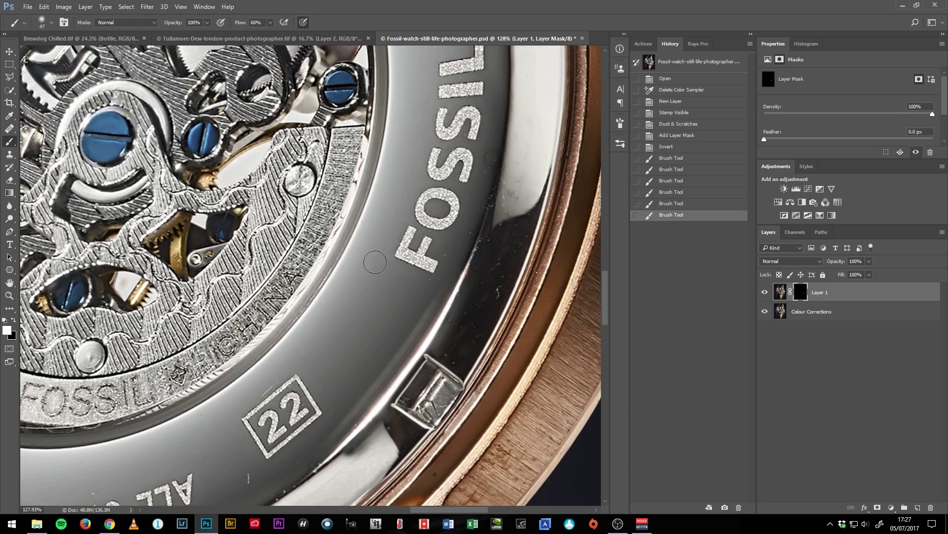
Step: Continue painting white on the mask over the scratches around the ALL lettering and the grey steel beside the 22 mark
{"action": "scroll", "coordinate": [380, 238], "scroll_direction": "down", "scroll_amount": 3}
{"action": "scroll", "coordinate": [379, 238], "scroll_direction": "left", "scroll_amount": 1}
{"action": "left_click_drag", "start_coordinate": [292, 329], "coordinate": [295, 346]}
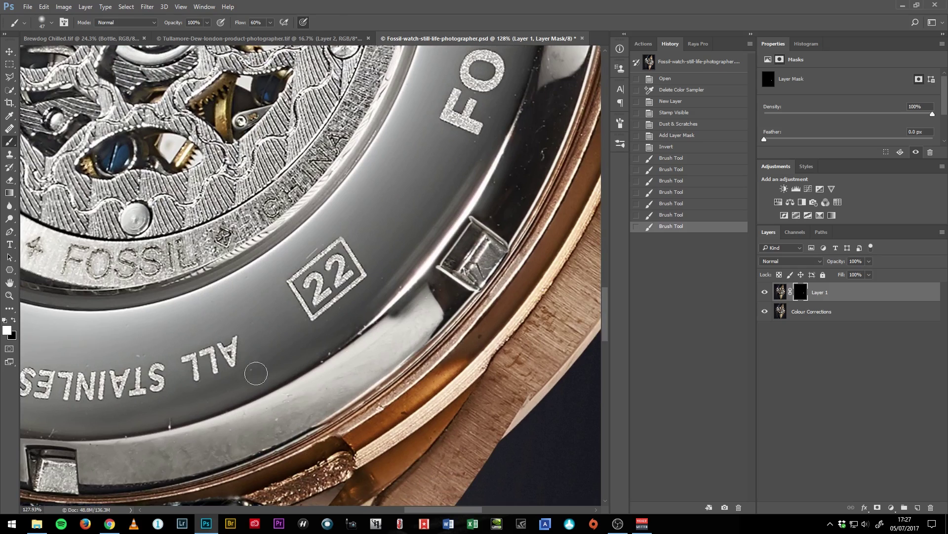
{"action": "left_click", "coordinate": [269, 340]}
{"action": "scroll", "coordinate": [269, 340], "scroll_direction": "up", "scroll_amount": 1}
{"action": "scroll", "coordinate": [269, 341], "scroll_direction": "left", "scroll_amount": 2}
{"action": "left_click", "coordinate": [298, 335]}
{"action": "left_click_drag", "start_coordinate": [224, 322], "coordinate": [379, 290]}
{"action": "mouse_move", "coordinate": [339, 327]}
{"action": "left_mouse_down"}
{"action": "mouse_move", "coordinate": [334, 337]}
{"action": "mouse_move", "coordinate": [361, 325]}
{"action": "left_mouse_up"}
{"action": "left_click_drag", "start_coordinate": [412, 303], "coordinate": [262, 381]}
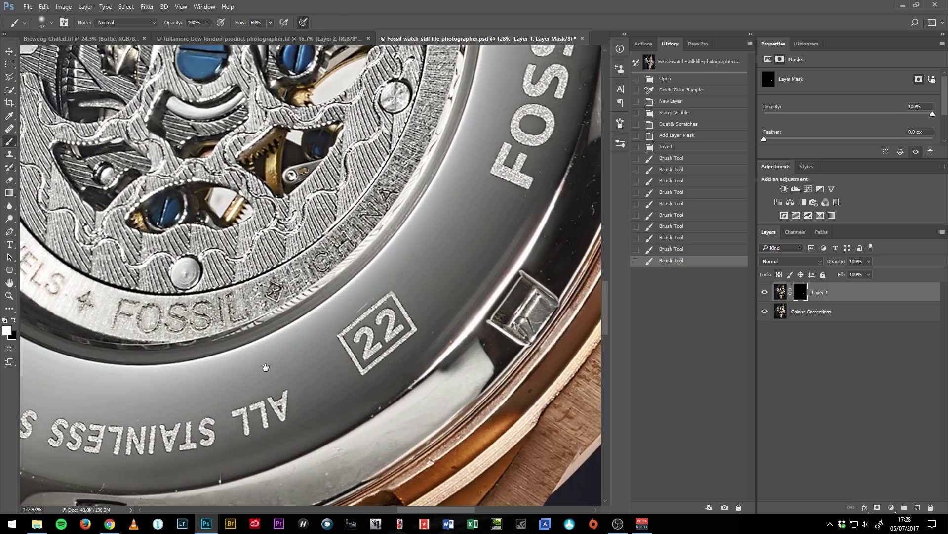
Step: Try to paint out the scratch along the upper edge of the 22 frame, and undo the stroke
{"action": "key", "text": "z"}
{"action": "left_click_drag", "start_coordinate": [374, 317], "coordinate": [413, 321]}
{"action": "key", "text": "b"}
{"action": "mouse_move", "coordinate": [370, 280]}
{"action": "left_mouse_down"}
{"action": "mouse_move", "coordinate": [337, 294]}
{"action": "mouse_move", "coordinate": [318, 329]}
{"action": "mouse_move", "coordinate": [361, 296]}
{"action": "mouse_move", "coordinate": [308, 329]}
{"action": "mouse_move", "coordinate": [416, 249]}
{"action": "mouse_move", "coordinate": [362, 280]}
{"action": "mouse_move", "coordinate": [425, 247]}
{"action": "mouse_move", "coordinate": [285, 361]}
{"action": "mouse_move", "coordinate": [346, 303]}
{"action": "left_mouse_up"}
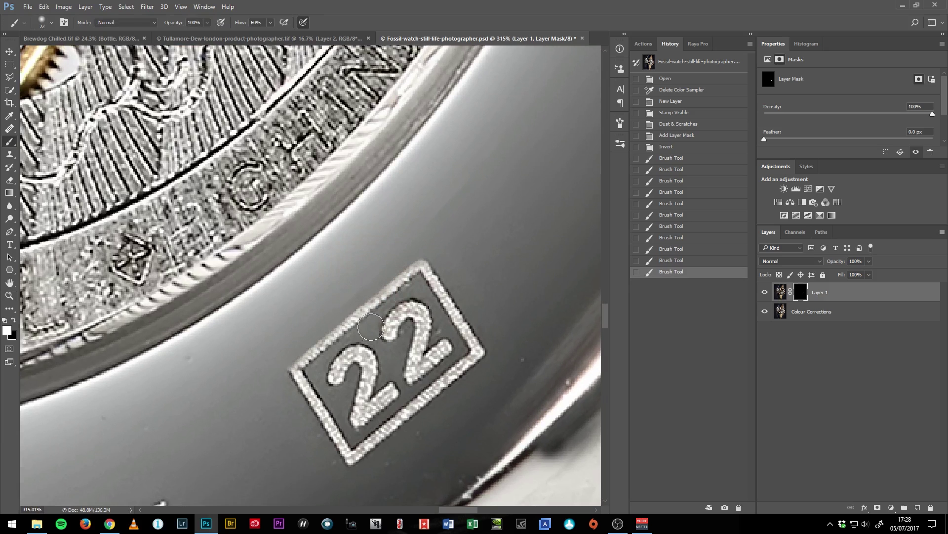
{"action": "key", "text": "ctrl+z"}
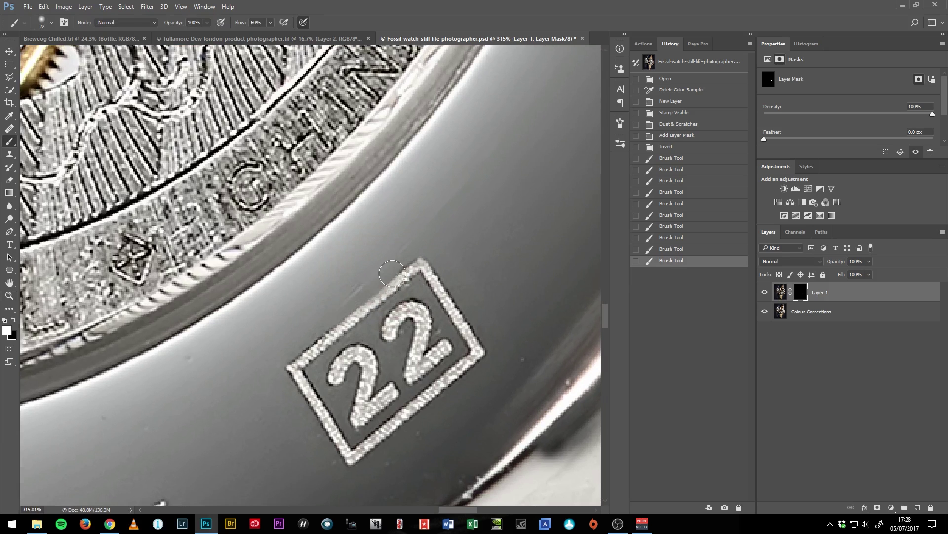
Step: Paint white on the mask over the speck on the steel just outside the 22 frame, towards the bright rim
{"action": "left_click_drag", "start_coordinate": [410, 226], "coordinate": [413, 267]}
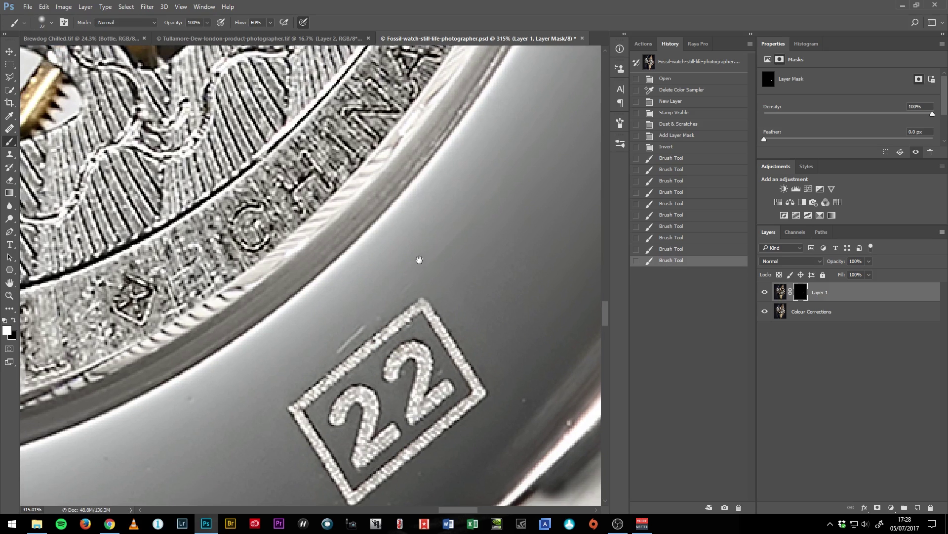
{"action": "scroll", "coordinate": [502, 383], "scroll_direction": "down", "scroll_amount": 5}
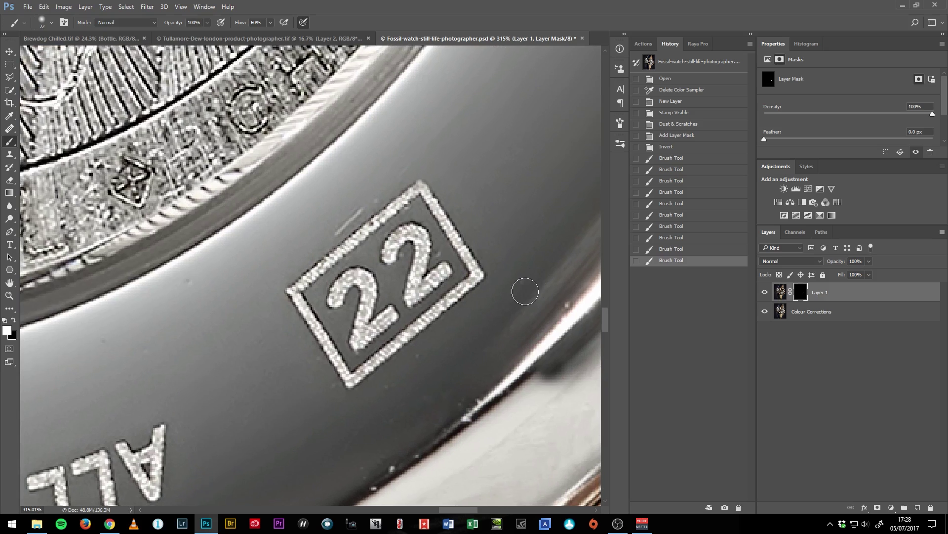
{"action": "left_click", "coordinate": [523, 284]}
Step: Try to paint over the marks beside the 22 digits inside the frame, and undo each dab
{"action": "left_click", "coordinate": [437, 256]}
{"action": "key", "text": "ctrl+z"}
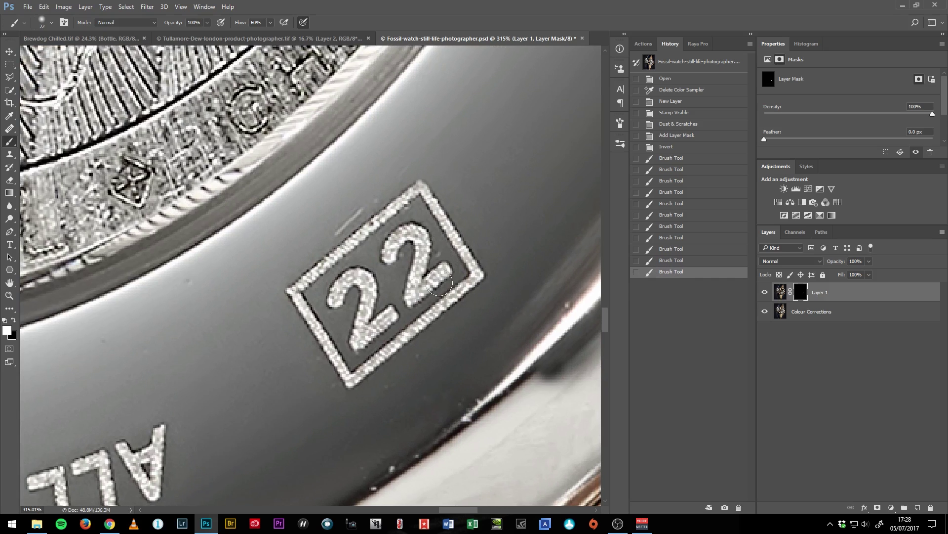
{"action": "left_click", "coordinate": [406, 285]}
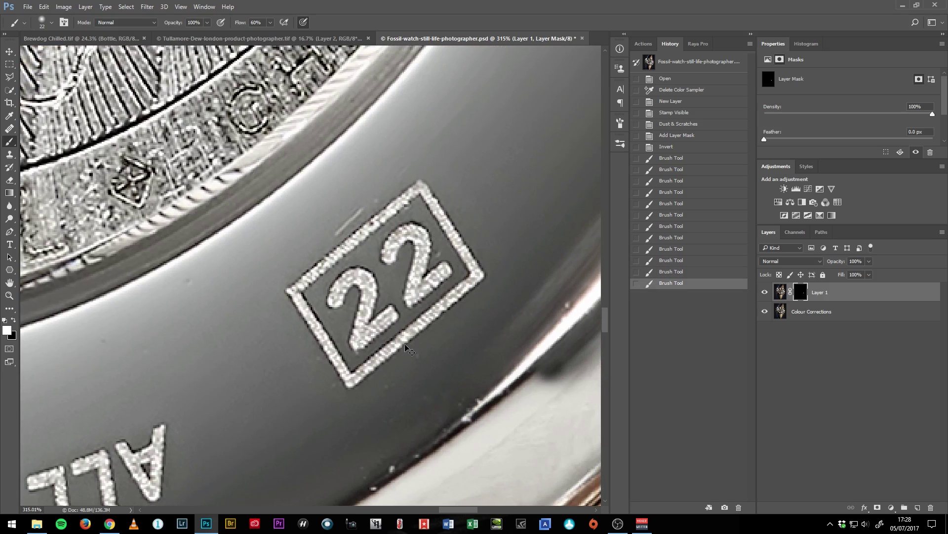
{"action": "key", "text": "ctrl+z"}
Step: Try to paint out the specks along the dark rim near the ALL STAINLESS lettering, and undo the strokes
{"action": "mouse_move", "coordinate": [206, 492]}
{"action": "left_mouse_down"}
{"action": "mouse_move", "coordinate": [318, 324]}
{"action": "mouse_move", "coordinate": [502, 220]}
{"action": "left_mouse_up"}
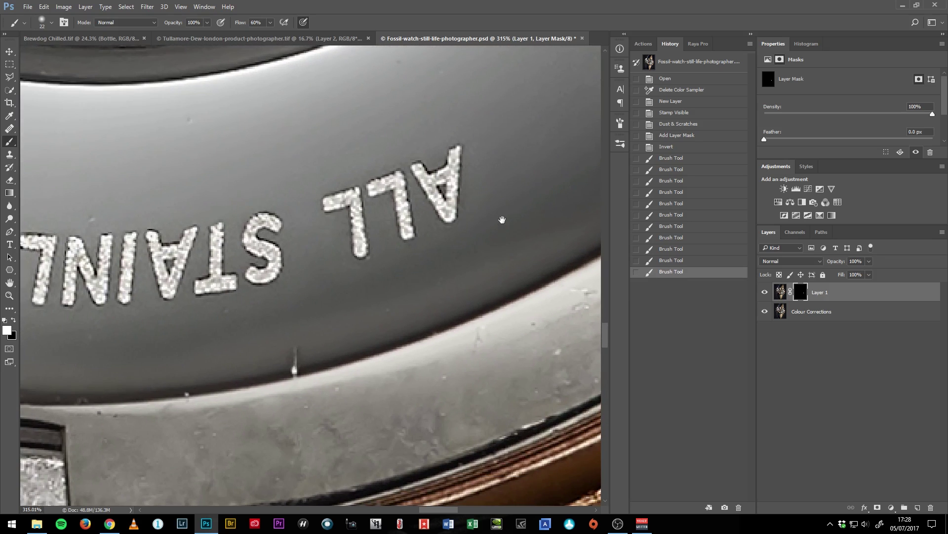
{"action": "left_click_drag", "start_coordinate": [213, 362], "coordinate": [373, 299]}
{"action": "mouse_move", "coordinate": [359, 334]}
{"action": "left_mouse_down"}
{"action": "mouse_move", "coordinate": [369, 328]}
{"action": "mouse_move", "coordinate": [317, 338]}
{"action": "mouse_move", "coordinate": [345, 341]}
{"action": "left_mouse_up"}
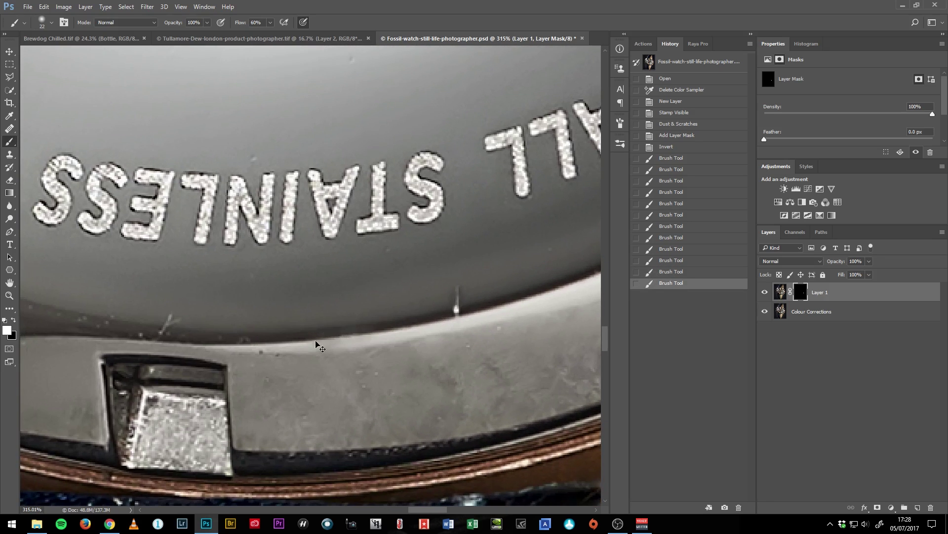
{"action": "key", "text": "ctrl+z"}
{"action": "left_click_drag", "start_coordinate": [453, 287], "coordinate": [217, 400]}
{"action": "mouse_move", "coordinate": [457, 326]}
{"action": "left_mouse_down"}
{"action": "mouse_move", "coordinate": [267, 413]}
{"action": "mouse_move", "coordinate": [242, 443]}
{"action": "left_mouse_up"}
{"action": "left_click_drag", "start_coordinate": [345, 330], "coordinate": [437, 257]}
{"action": "left_click_drag", "start_coordinate": [200, 389], "coordinate": [371, 259]}
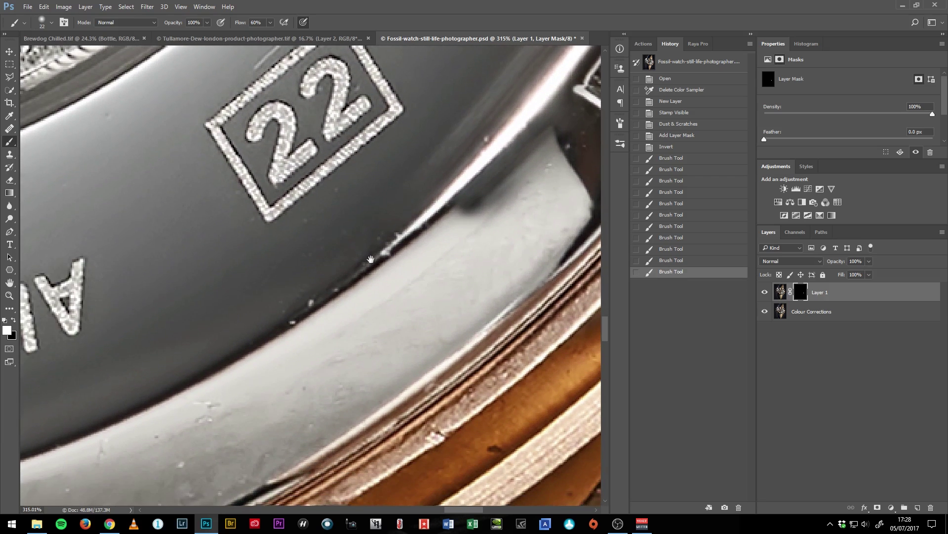
{"action": "mouse_move", "coordinate": [304, 313]}
{"action": "left_mouse_down"}
{"action": "mouse_move", "coordinate": [278, 329]}
{"action": "mouse_move", "coordinate": [391, 246]}
{"action": "mouse_move", "coordinate": [275, 329]}
{"action": "mouse_move", "coordinate": [394, 246]}
{"action": "mouse_move", "coordinate": [261, 339]}
{"action": "mouse_move", "coordinate": [382, 260]}
{"action": "mouse_move", "coordinate": [260, 432]}
{"action": "left_mouse_up"}
{"action": "key", "text": "ctrl+z"}
{"action": "left_click_drag", "start_coordinate": [243, 250], "coordinate": [336, 373]}
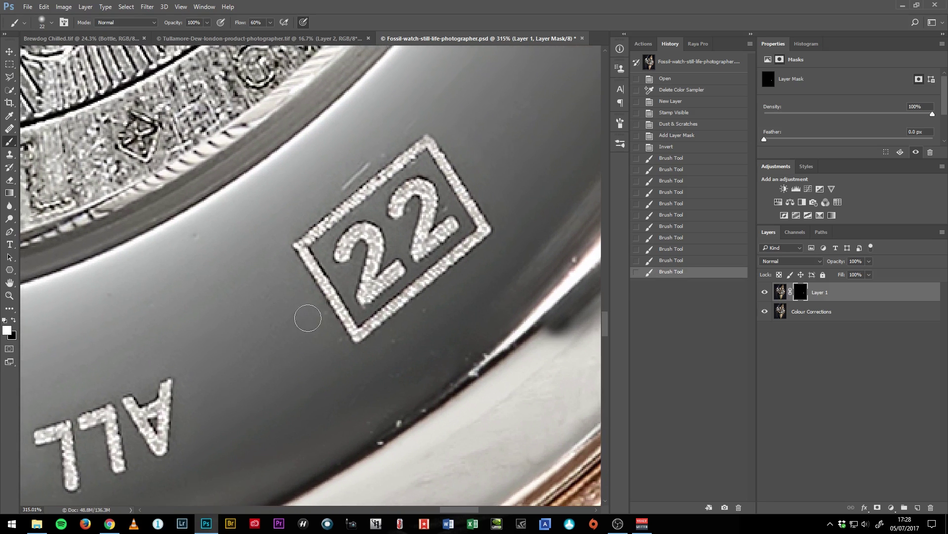
Step: Paint white on the mask over the dust specks on the dark outer rim near the F of FOSSIL
{"action": "left_click_drag", "start_coordinate": [306, 317], "coordinate": [302, 328]}
{"action": "scroll", "coordinate": [302, 328], "scroll_direction": "down", "scroll_amount": 3}
{"action": "key", "text": "b"}
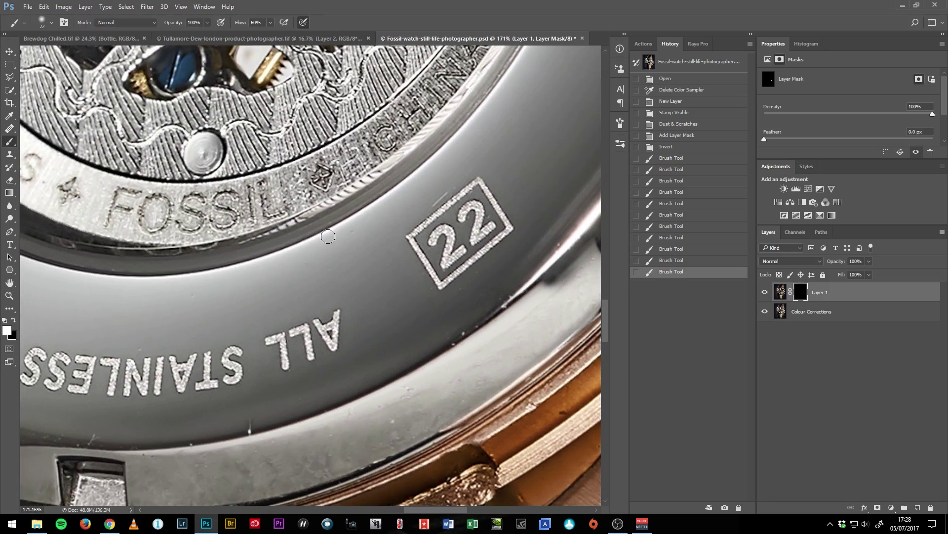
{"action": "scroll", "coordinate": [388, 316], "scroll_direction": "down", "scroll_amount": 6}
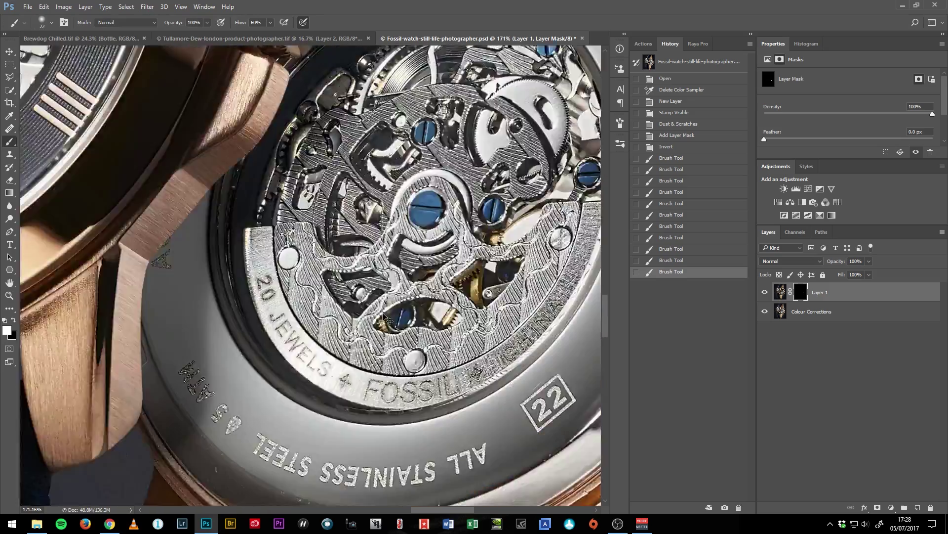
{"action": "scroll", "coordinate": [398, 326], "scroll_direction": "up", "scroll_amount": 6}
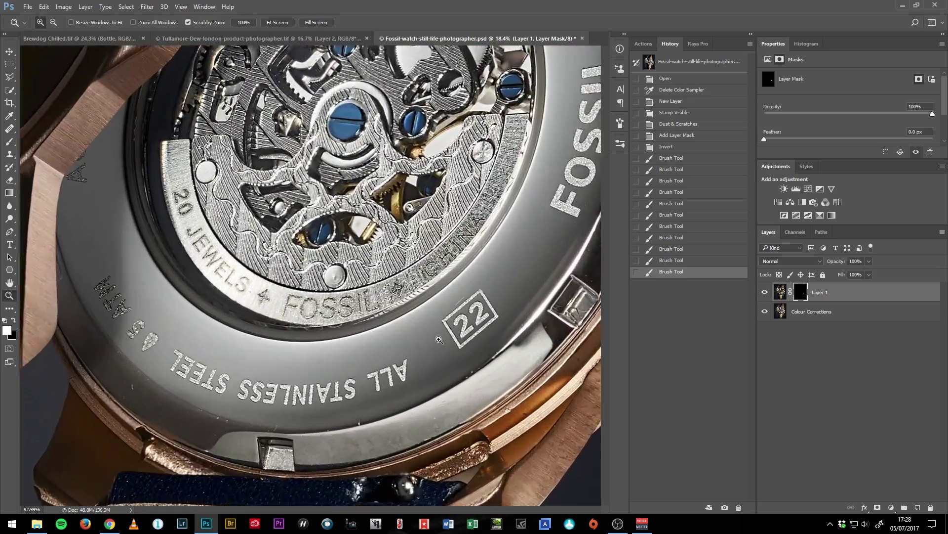
{"action": "scroll", "coordinate": [394, 295], "scroll_direction": "up", "scroll_amount": 4}
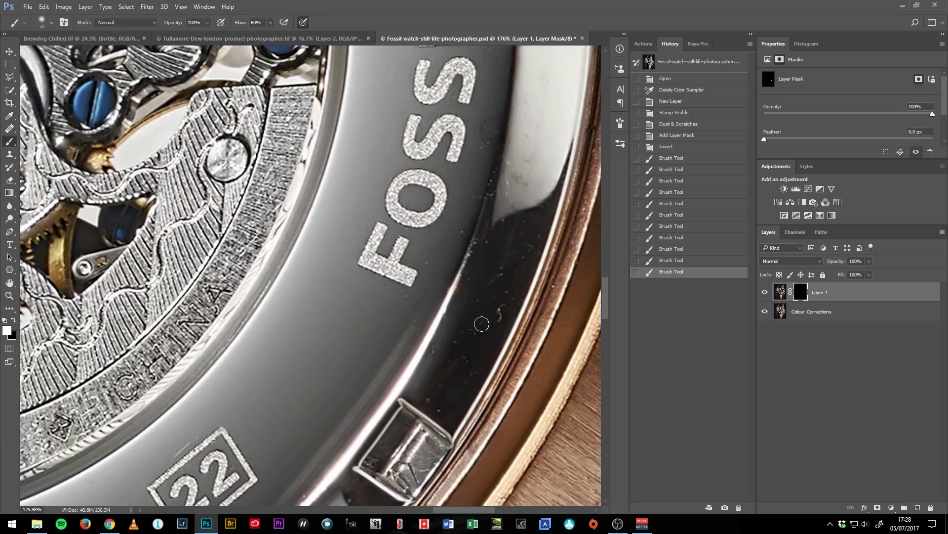
{"action": "left_click", "coordinate": [493, 335]}
{"action": "left_click_drag", "start_coordinate": [501, 272], "coordinate": [496, 281]}
{"action": "left_click_drag", "start_coordinate": [410, 181], "coordinate": [405, 326]}
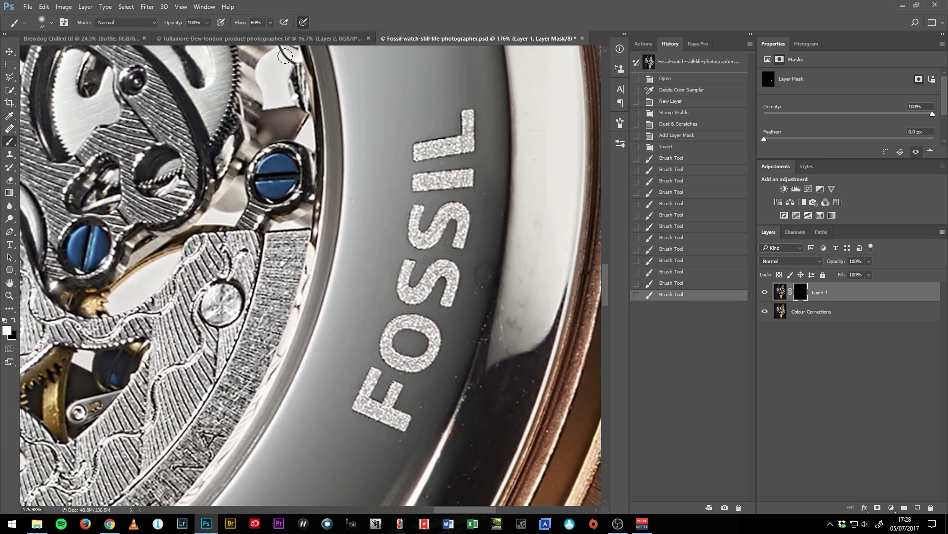
Step: Switch to the Brewdog Chilled.tif document and examine the bottle's neck and shoulder up close
{"action": "key", "text": "ctrl+0"}
{"action": "left_click", "coordinate": [283, 39]}
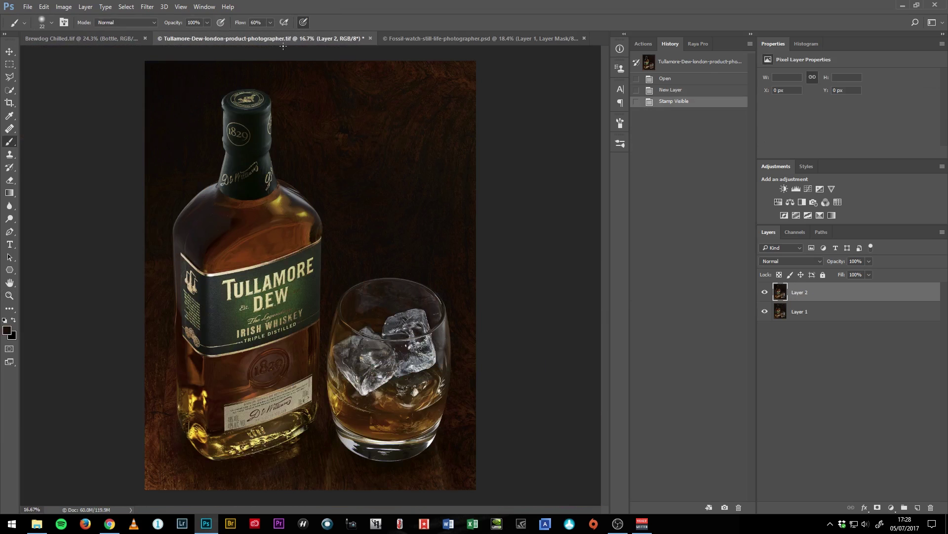
{"action": "left_click", "coordinate": [120, 46]}
{"action": "key", "text": "z"}
{"action": "left_click_drag", "start_coordinate": [304, 239], "coordinate": [363, 263]}
{"action": "left_click_drag", "start_coordinate": [328, 253], "coordinate": [297, 314]}
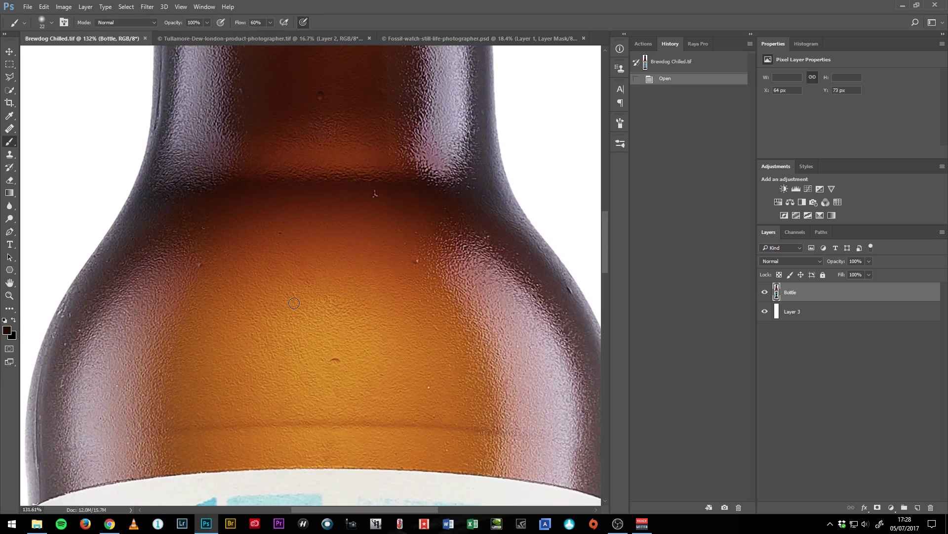
Step: Stamp the visible bottle image onto a new layer and apply Dust & Scratches with a radius of 4 pixels and threshold 0
{"action": "key", "text": "ctrl+shift+alt+n"}
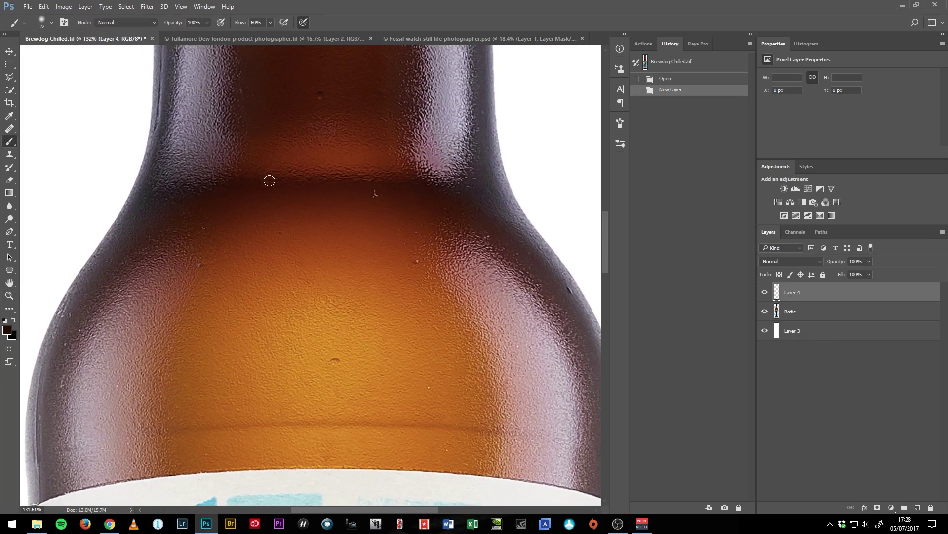
{"action": "key", "text": "ctrl+shift+alt+e"}
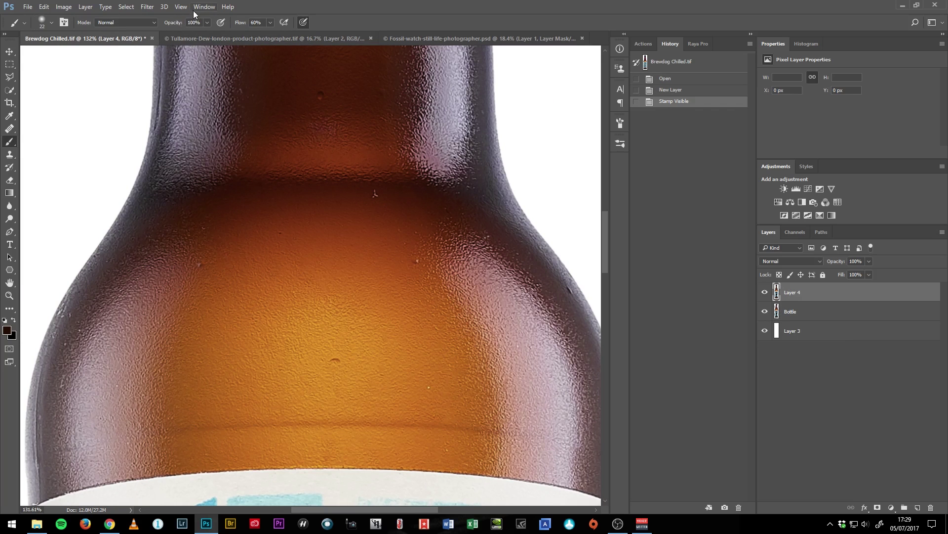
{"action": "left_click", "coordinate": [148, 8]}
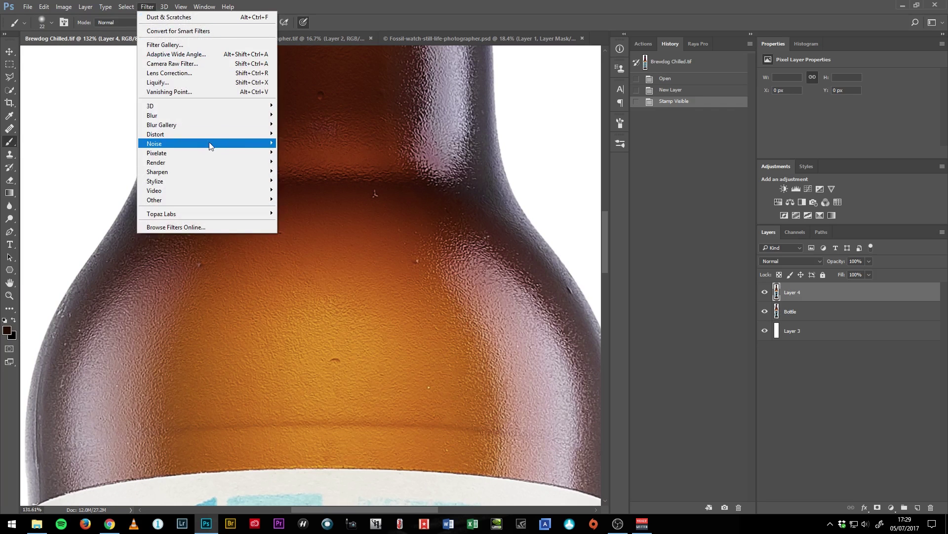
{"action": "mouse_move", "coordinate": [208, 148]}
{"action": "left_click", "coordinate": [120, 161]}
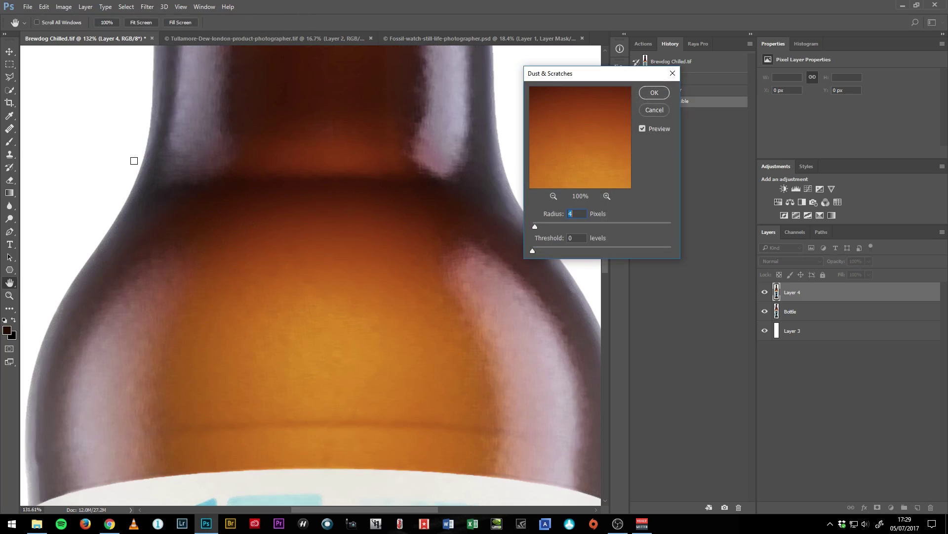
{"action": "key", "text": "Return"}
Step: Add a black layer mask hiding the filtered bottle layer and ready the Brush tool with white as the foreground colour
{"action": "key", "text": "b"}
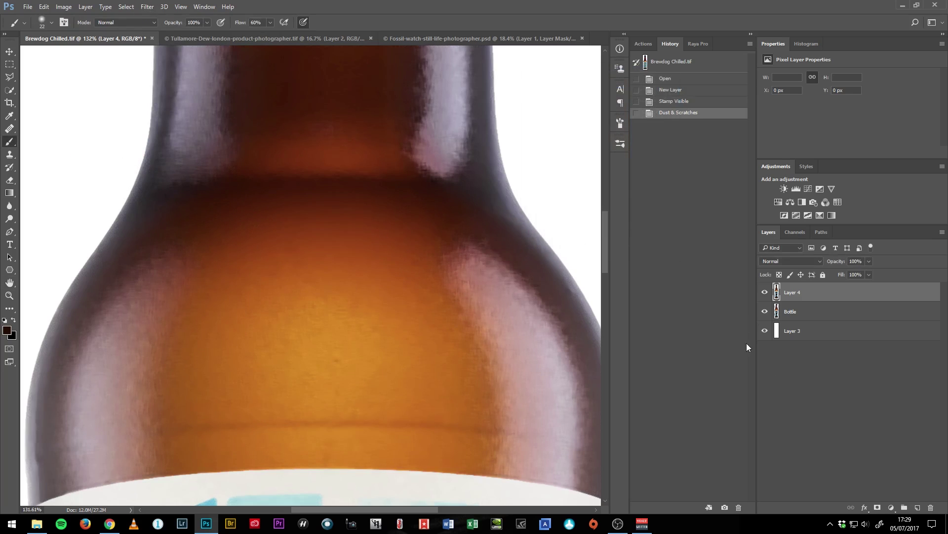
{"action": "left_click", "coordinate": [877, 509]}
{"action": "key", "text": "ctrl+i"}
{"action": "key", "text": "x"}
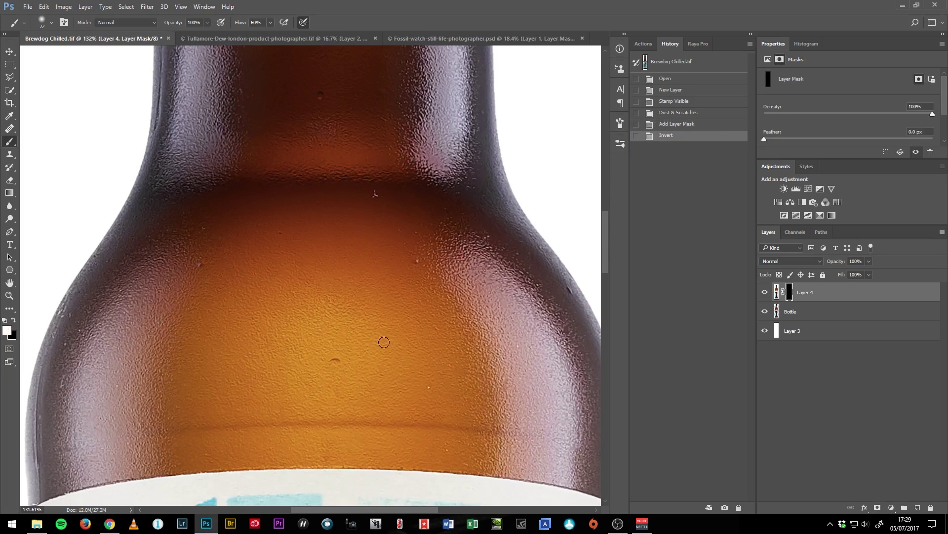
Step: Try to paint out the pit and speck in the bottle's amber glass through the mask, and delete the filtered layer
{"action": "left_click", "coordinate": [329, 362]}
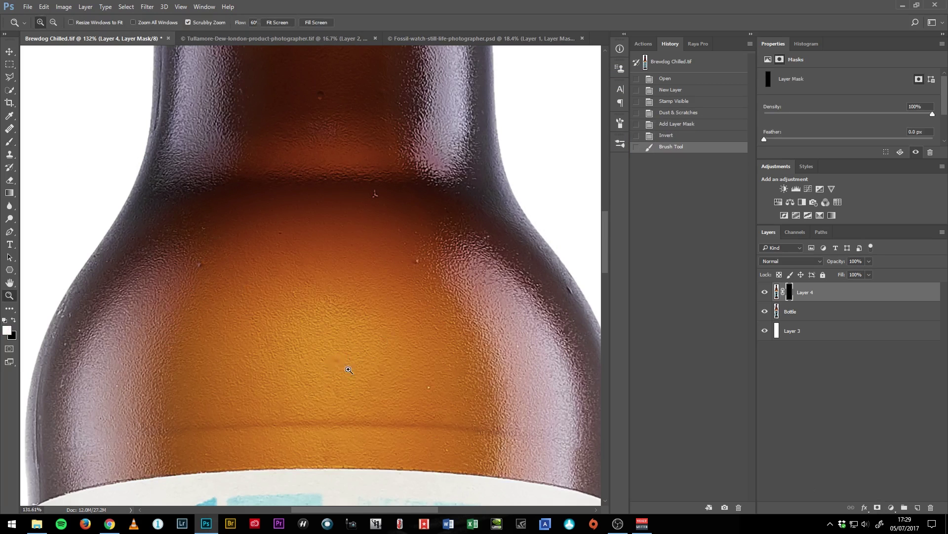
{"action": "scroll", "coordinate": [345, 364], "scroll_direction": "up", "scroll_amount": 2}
{"action": "mouse_move", "coordinate": [348, 362]}
{"action": "left_mouse_down"}
{"action": "mouse_move", "coordinate": [328, 371]}
{"action": "mouse_move", "coordinate": [356, 364]}
{"action": "left_mouse_up"}
{"action": "mouse_move", "coordinate": [547, 415]}
{"action": "left_mouse_down"}
{"action": "mouse_move", "coordinate": [537, 410]}
{"action": "mouse_move", "coordinate": [536, 425]}
{"action": "left_mouse_up"}
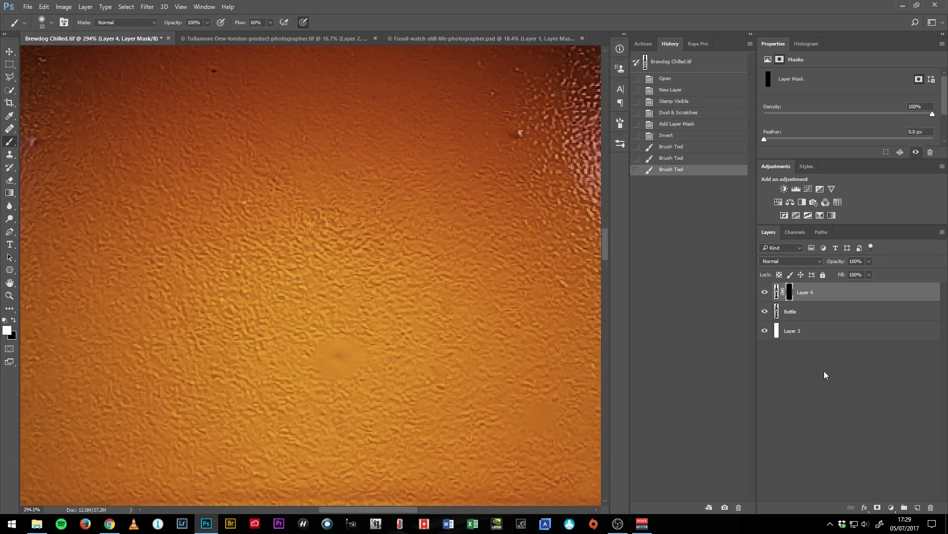
{"action": "key", "text": "Delete"}
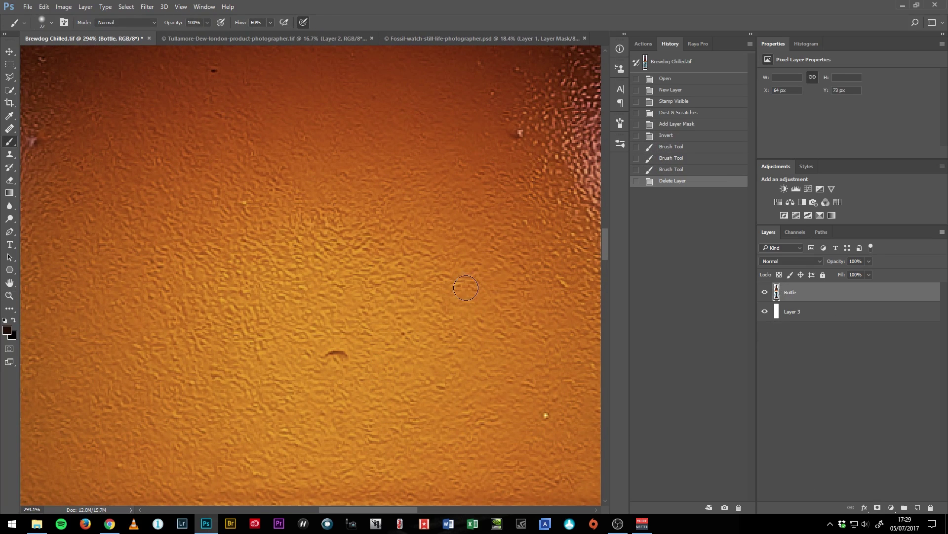
{"action": "key", "text": "ctrl+0"}
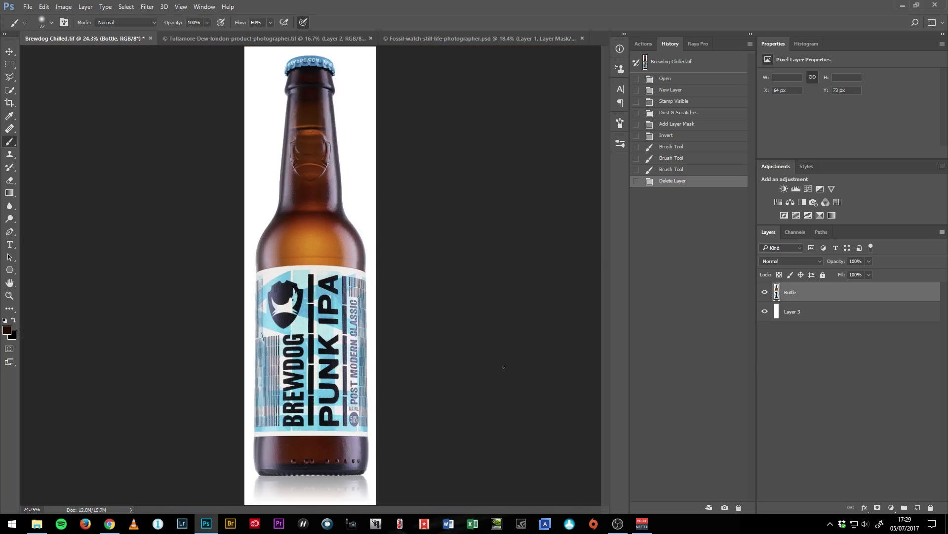
Step: Return to the Fossil watch document and examine the dust along the dark rim beside the FOSSIL lettering up close
{"action": "left_click", "coordinate": [456, 37]}
{"action": "key", "text": "ctrl+space"}
{"action": "left_click_drag", "start_coordinate": [409, 305], "coordinate": [382, 314]}
{"action": "key", "text": "ctrl+space"}
{"action": "left_click_drag", "start_coordinate": [323, 334], "coordinate": [343, 336]}
{"action": "left_click_drag", "start_coordinate": [347, 360], "coordinate": [452, 245]}
{"action": "key", "text": "ctrl+space"}
{"action": "scroll", "coordinate": [332, 327], "scroll_direction": "up", "scroll_amount": 6}
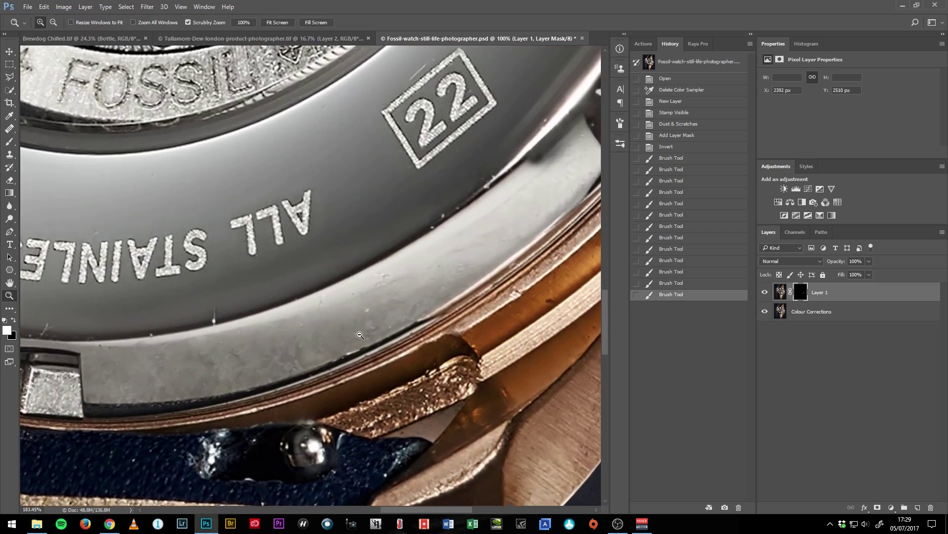
{"action": "key", "text": "b"}
{"action": "left_click_drag", "start_coordinate": [420, 297], "coordinate": [318, 391]}
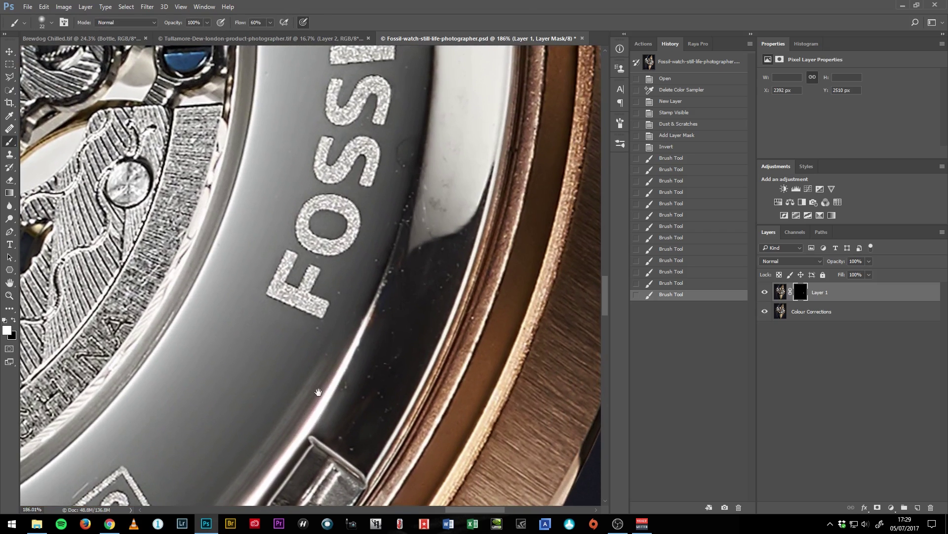
{"action": "left_click_drag", "start_coordinate": [400, 370], "coordinate": [379, 351]}
{"action": "key", "text": "z"}
{"action": "left_click_drag", "start_coordinate": [380, 276], "coordinate": [404, 280]}
{"action": "key", "text": "b"}
{"action": "left_click_drag", "start_coordinate": [393, 330], "coordinate": [405, 299]}
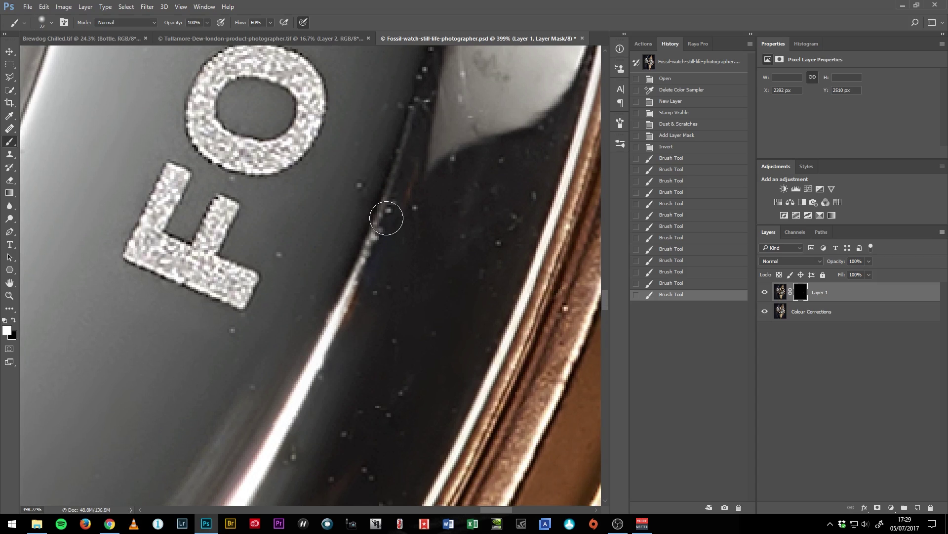
Step: Delete the masked Dust & Scratches layer and add two empty layers above Colour Corrections
{"action": "key", "text": "Delete"}
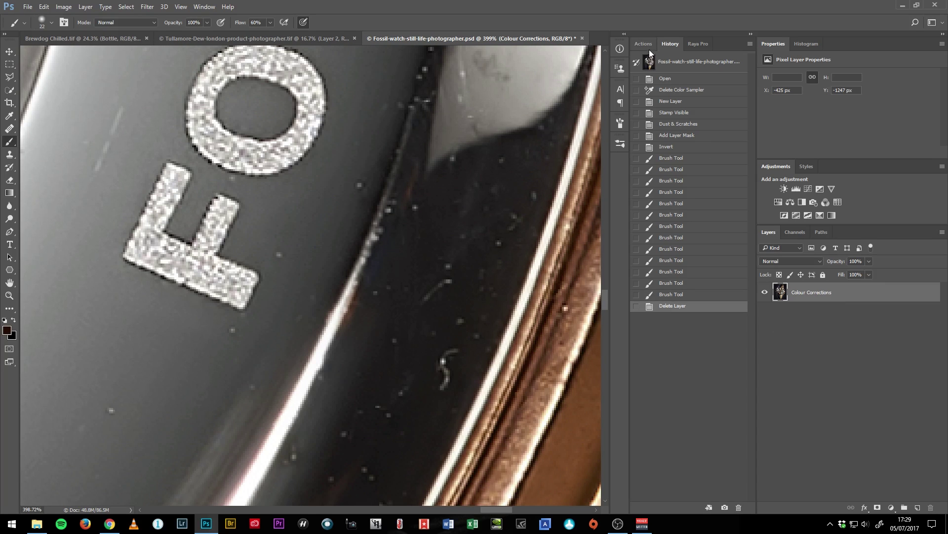
{"action": "key", "text": "ctrl+shift+alt+n"}
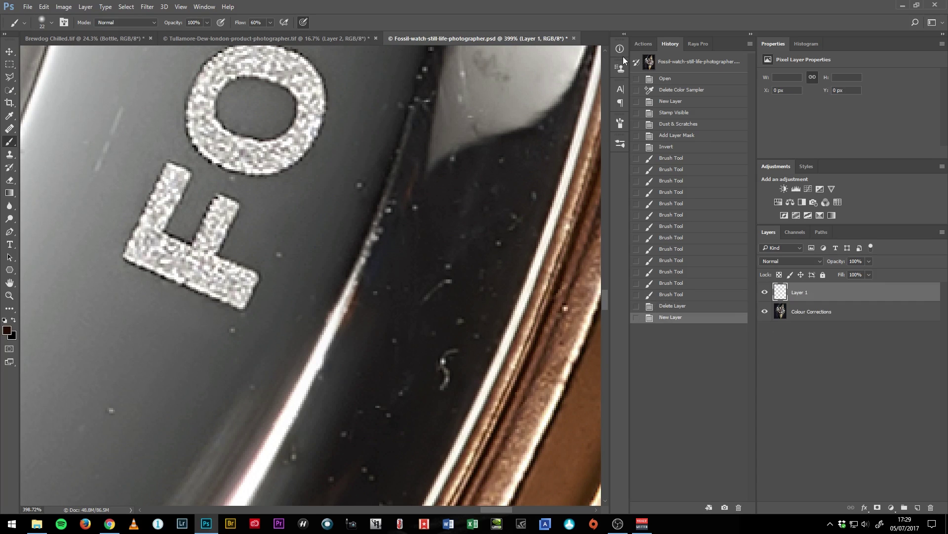
{"action": "key", "text": "ctrl+shift+alt+n"}
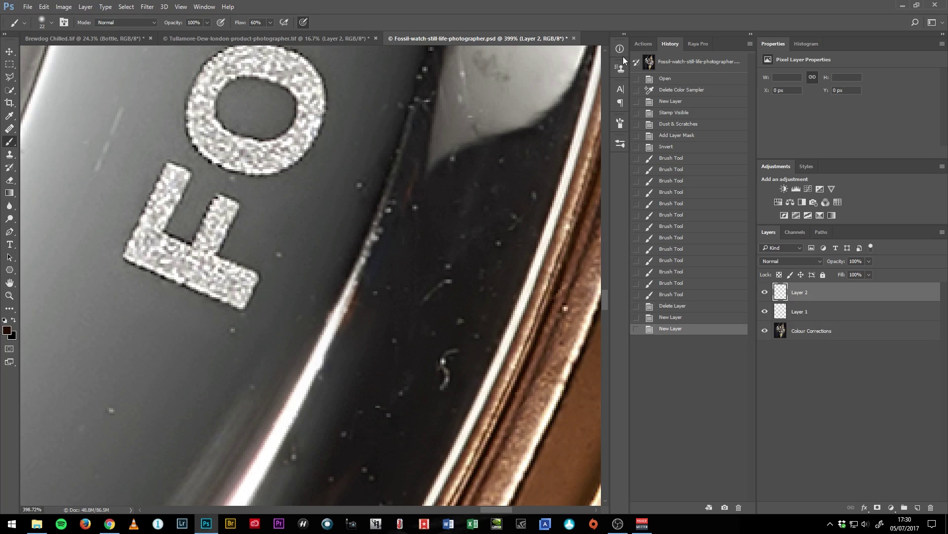
Step: Fill the uppermost new layer with 50% Gray in Normal mode at 100% opacity
{"action": "key", "text": "shift+F5"}
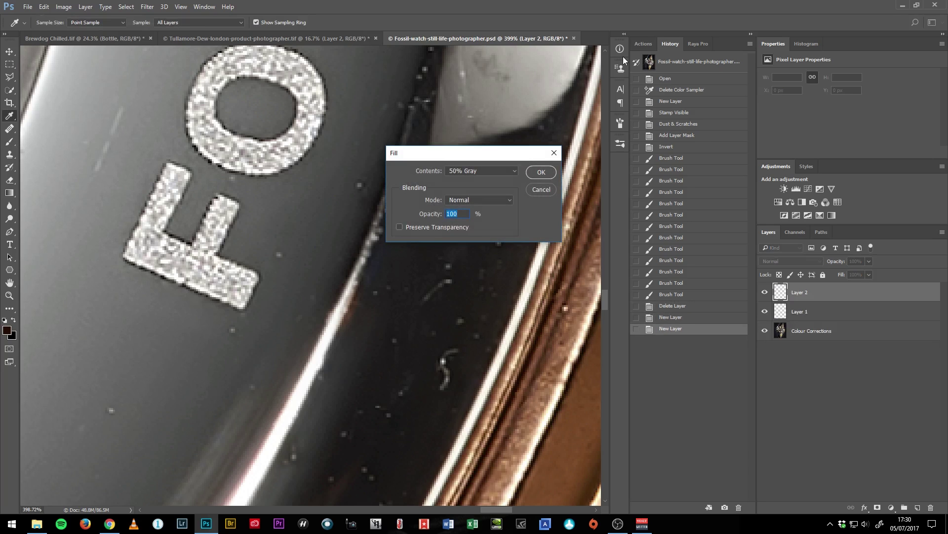
{"action": "left_click", "coordinate": [488, 169]}
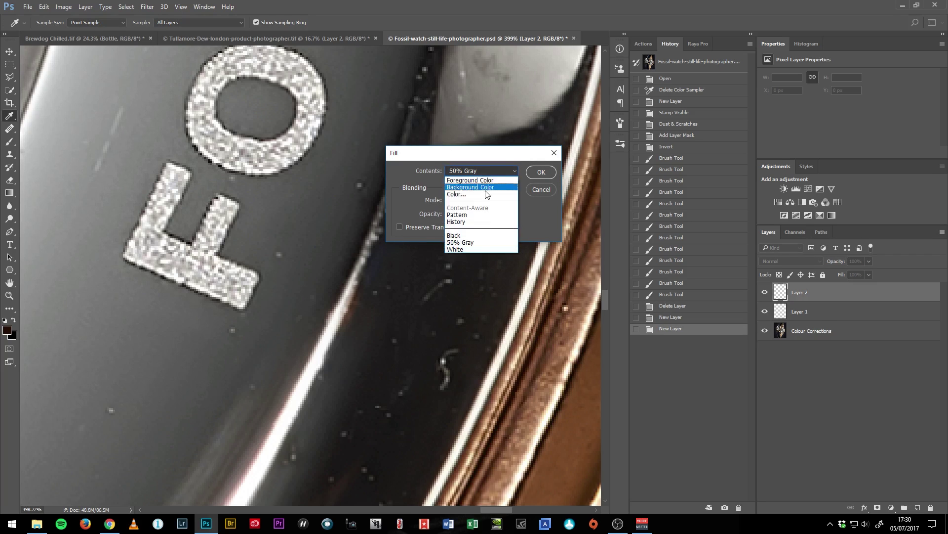
{"action": "left_click", "coordinate": [480, 245]}
{"action": "left_click", "coordinate": [541, 172]}
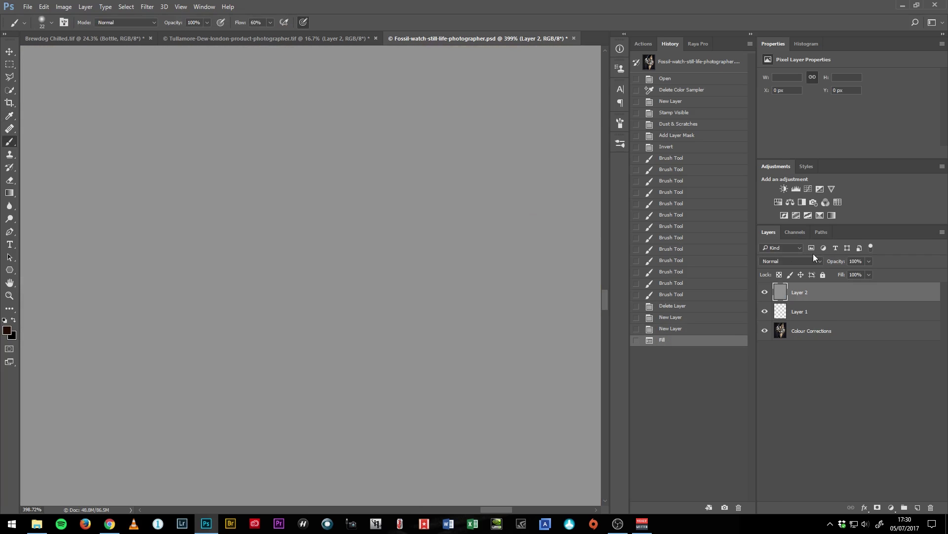
Step: Set the gray layer's blend mode to Soft Light and clip it to Layer 1
{"action": "left_click", "coordinate": [792, 264]}
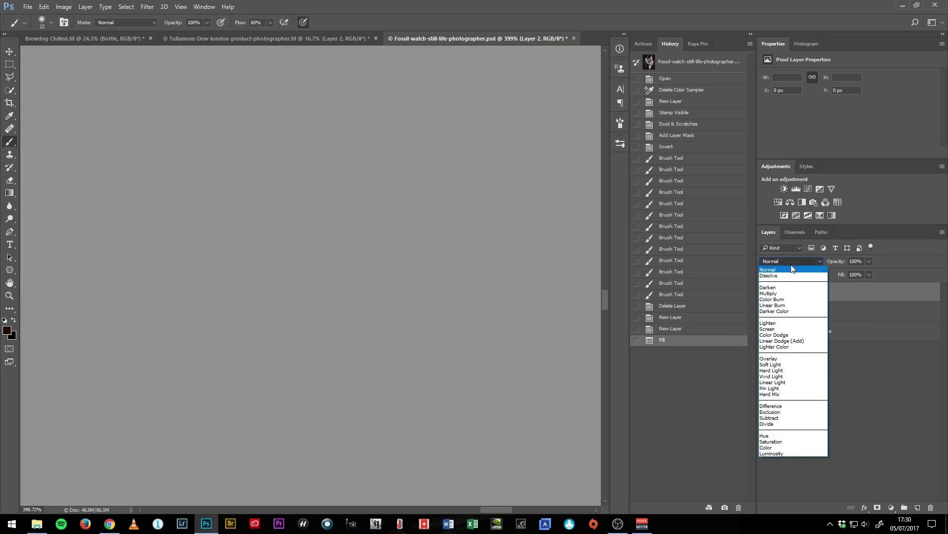
{"action": "left_click", "coordinate": [781, 366]}
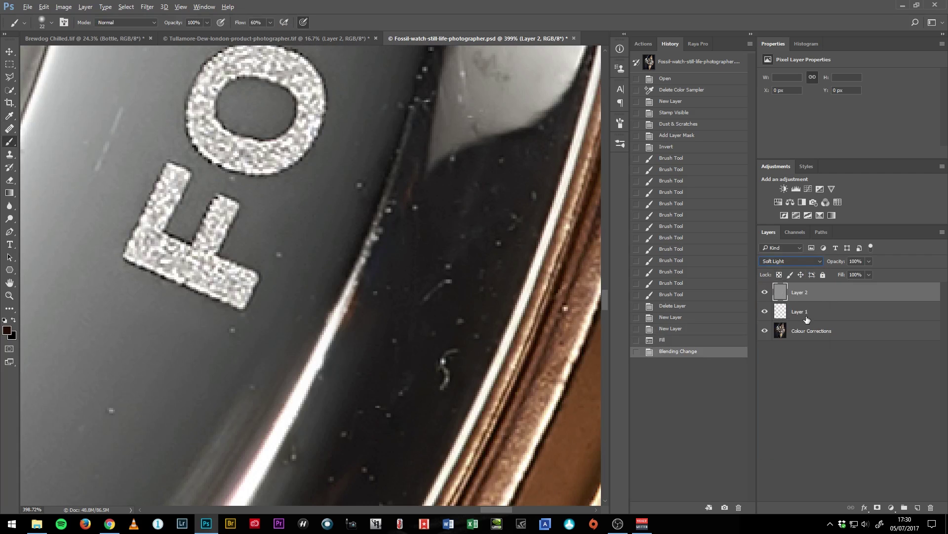
{"action": "left_click", "coordinate": [819, 300], "text": "alt"}
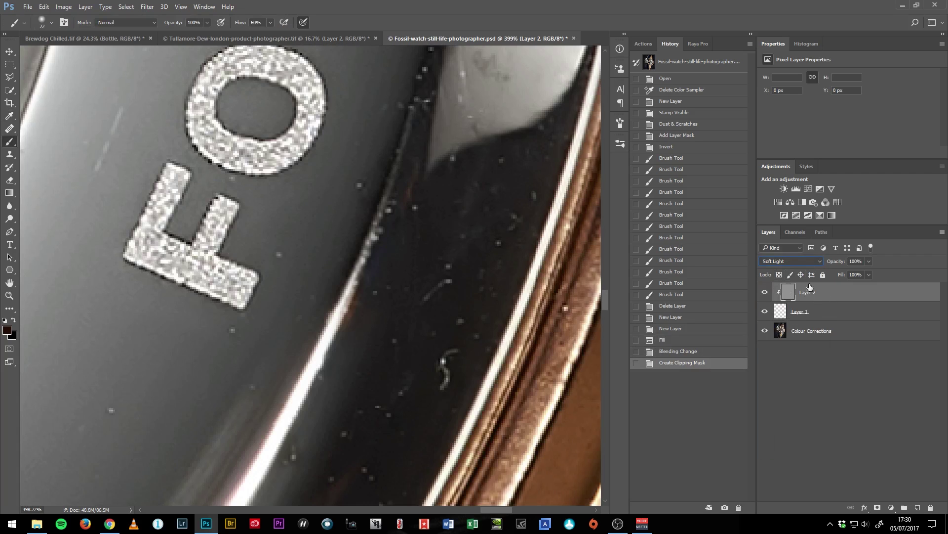
Step: On Layer 1, paint a patch in a gray sampled from the watch's case back just below the letter F of FOSSIL
{"action": "left_click", "coordinate": [795, 309]}
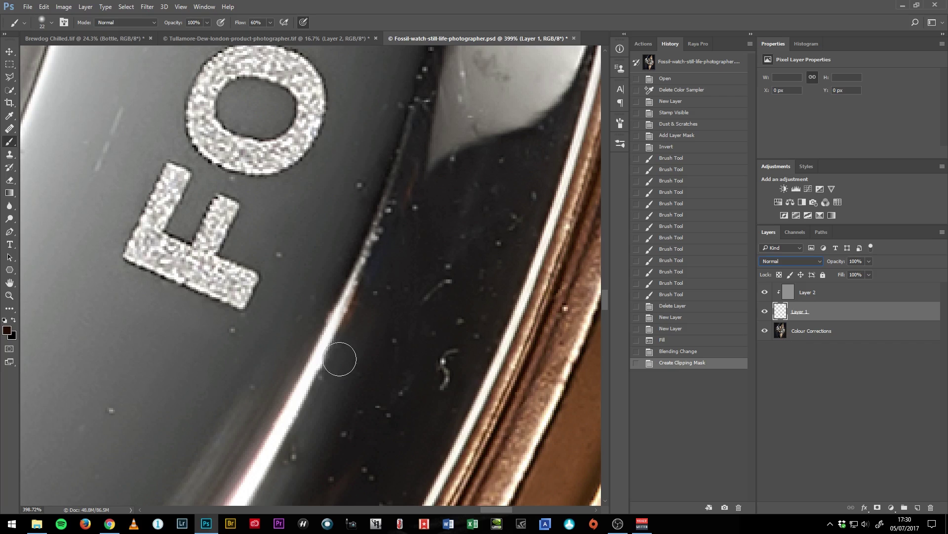
{"action": "key", "text": "space"}
{"action": "left_click_drag", "start_coordinate": [304, 365], "coordinate": [439, 237]}
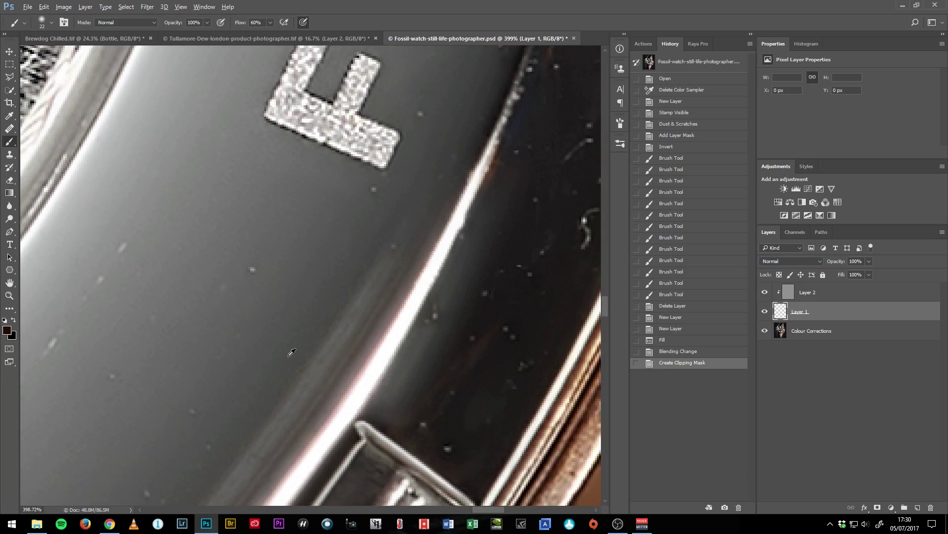
{"action": "left_click", "coordinate": [293, 336], "text": "alt"}
{"action": "mouse_move", "coordinate": [296, 275]}
{"action": "left_mouse_down"}
{"action": "mouse_move", "coordinate": [298, 257]}
{"action": "mouse_move", "coordinate": [316, 258]}
{"action": "mouse_move", "coordinate": [300, 254]}
{"action": "mouse_move", "coordinate": [282, 278]}
{"action": "mouse_move", "coordinate": [287, 306]}
{"action": "left_mouse_up"}
Step: Compare the case back with and without the painted patch, and inspect the patch's texture up close
{"action": "left_click", "coordinate": [765, 312]}
{"action": "left_click", "coordinate": [765, 312]}
{"action": "left_click", "coordinate": [765, 311]}
{"action": "left_click", "coordinate": [765, 311]}
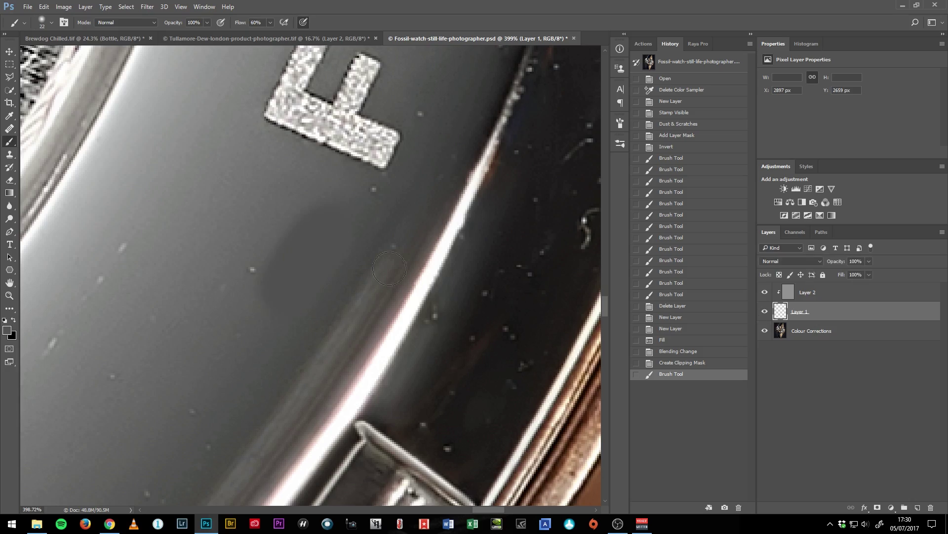
{"action": "key", "text": "z"}
{"action": "left_click_drag", "start_coordinate": [302, 287], "coordinate": [329, 288]}
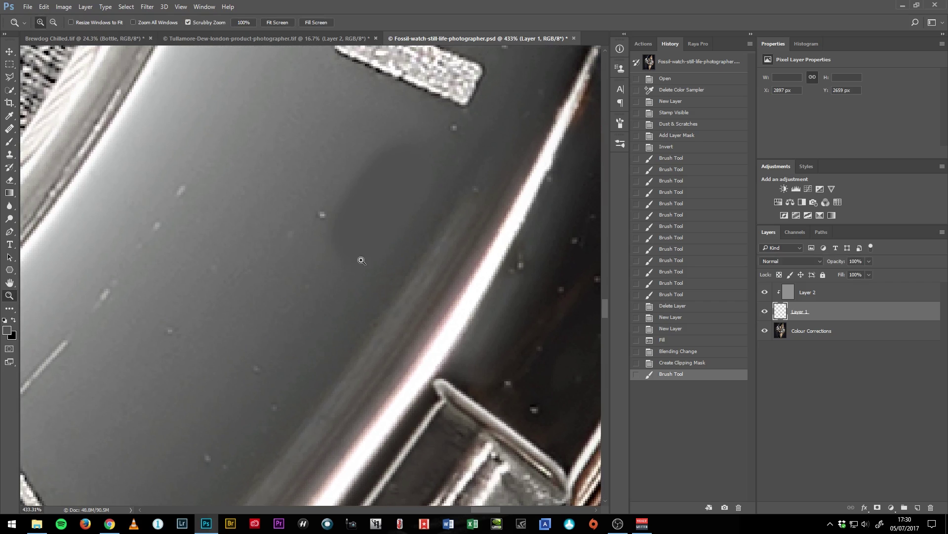
{"action": "key", "text": "b"}
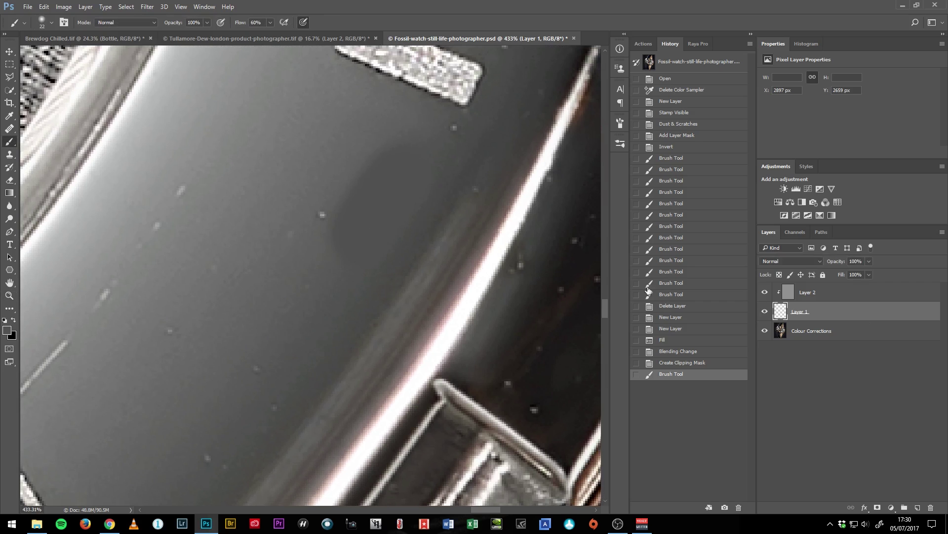
Step: Add monochromatic noise with Gaussian distribution to the clipped gray layer, Layer 2
{"action": "left_click", "coordinate": [784, 296]}
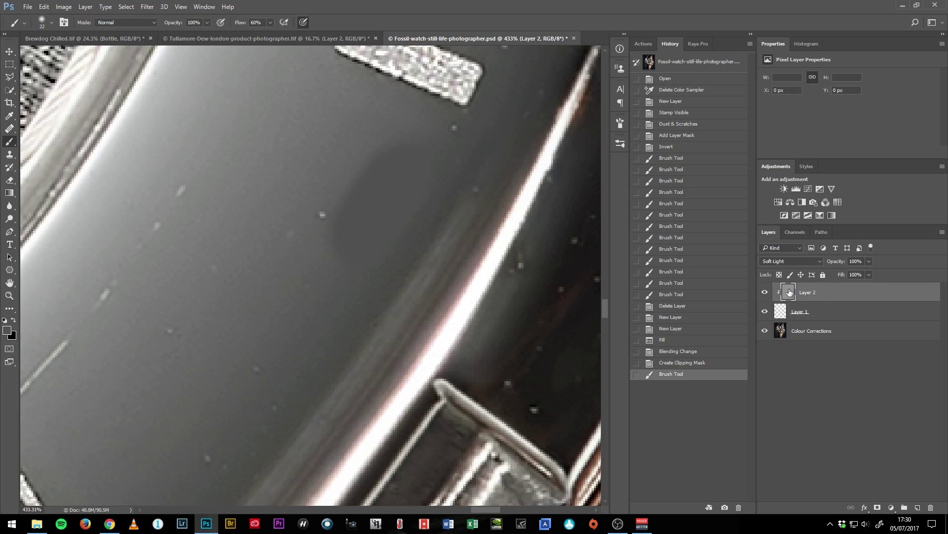
{"action": "left_click", "coordinate": [147, 7]}
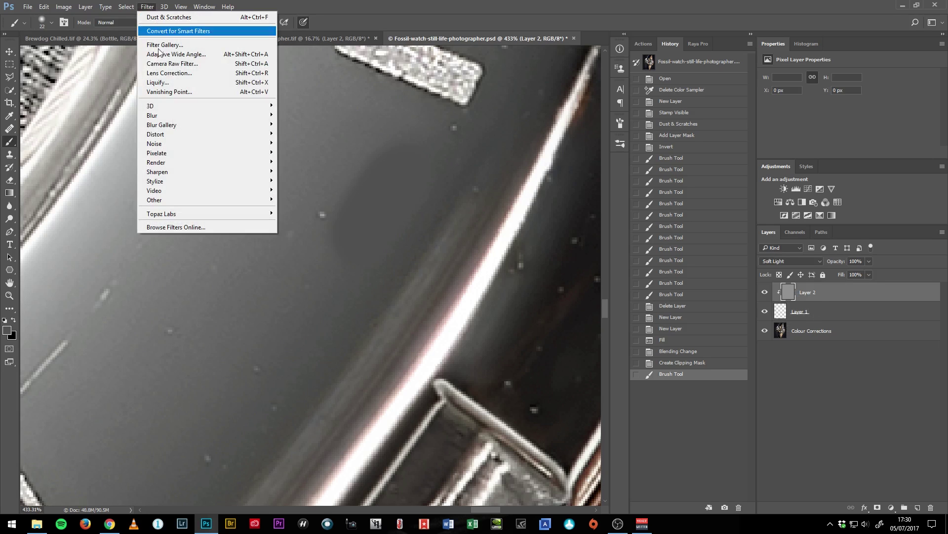
{"action": "mouse_move", "coordinate": [171, 149]}
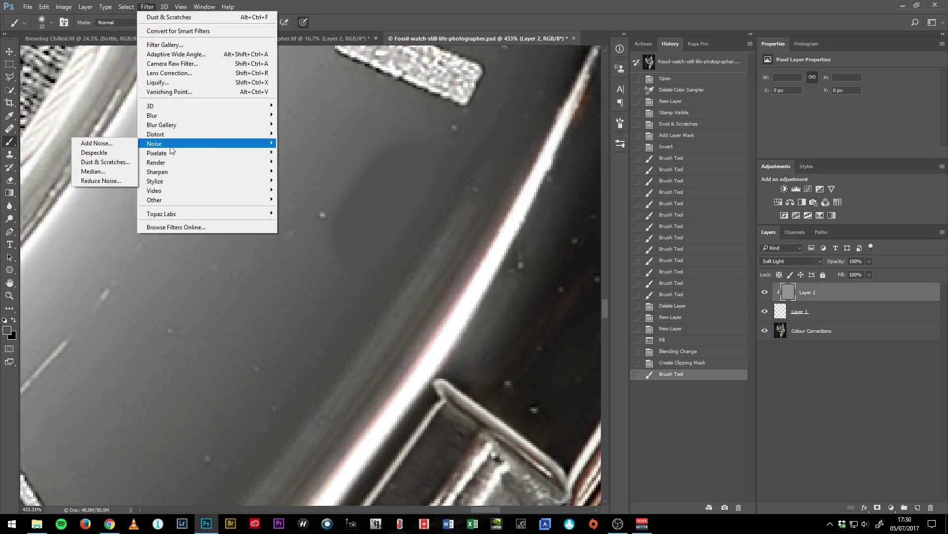
{"action": "left_click", "coordinate": [114, 144]}
{"action": "left_click_drag", "start_coordinate": [490, 121], "coordinate": [605, 90]}
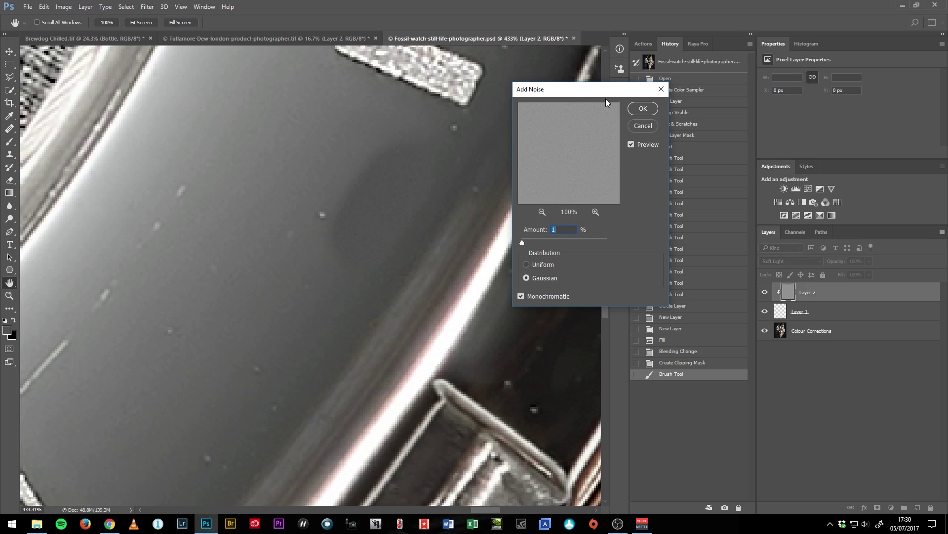
{"action": "key", "text": "Down"}
{"action": "key", "text": "Down"}
{"action": "key", "text": "Down"}
{"action": "key", "text": "Return"}
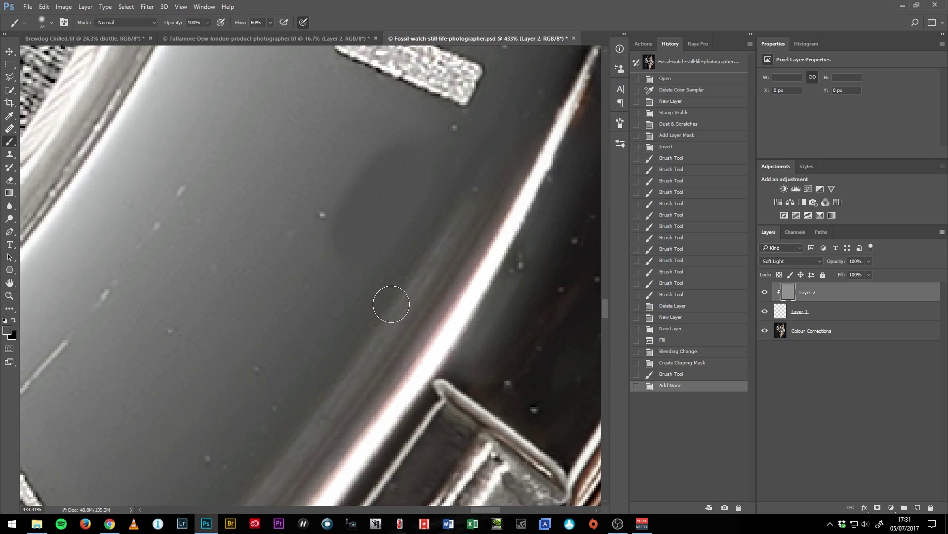
Step: Apply a Gaussian Blur with a 0.3-pixel radius to the noise on Layer 2
{"action": "left_click", "coordinate": [147, 7]}
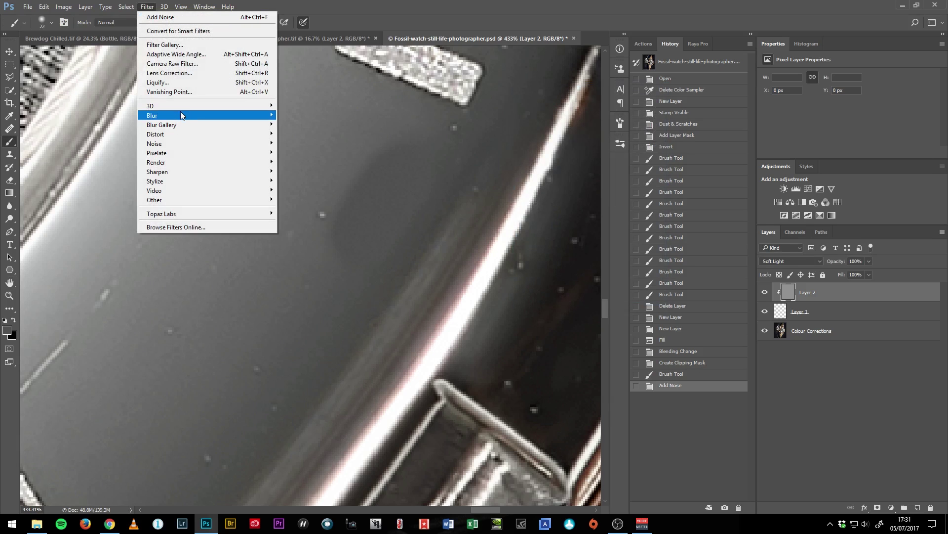
{"action": "mouse_move", "coordinate": [177, 120]}
{"action": "left_click", "coordinate": [91, 156]}
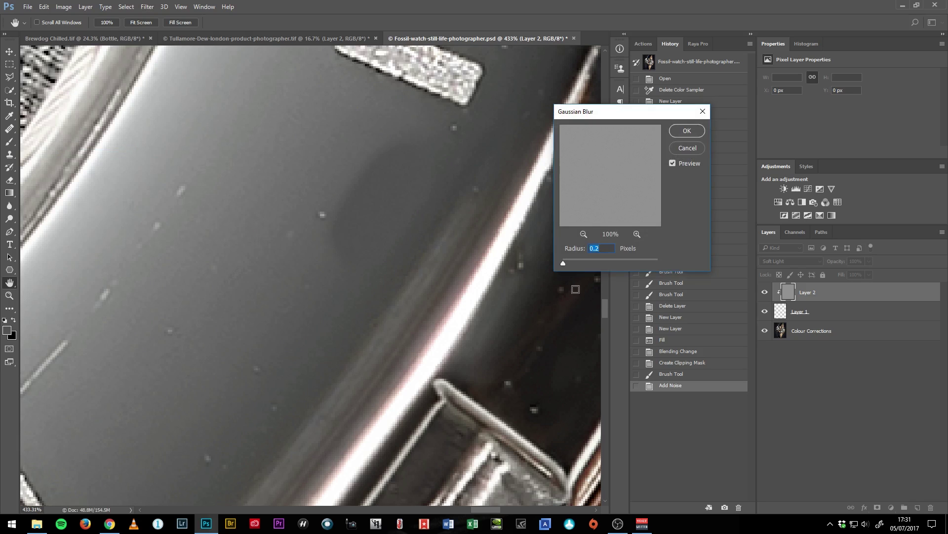
{"action": "key", "text": "Return"}
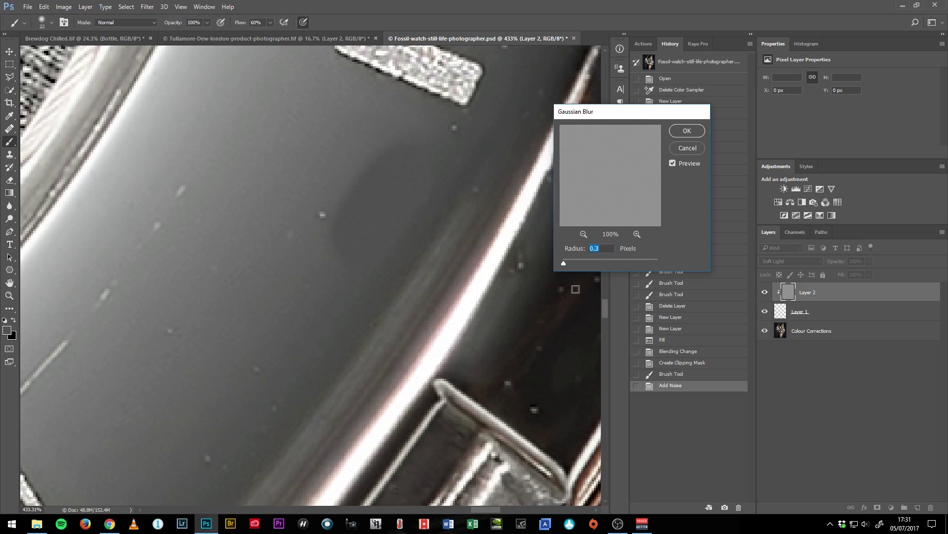
Step: Set Layer 2's opacity to 70% and clear the painted patch from Layer 1
{"action": "key", "text": "v"}
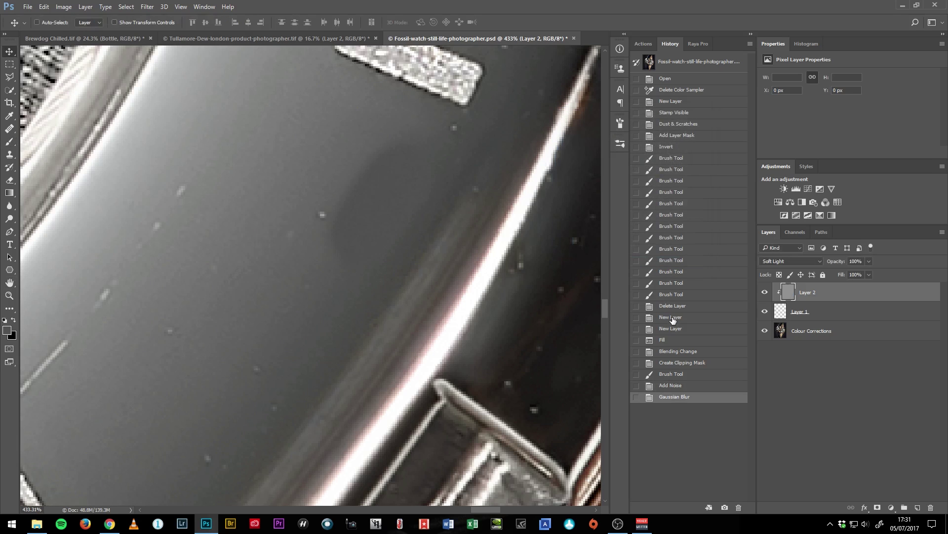
{"action": "key", "text": "7"}
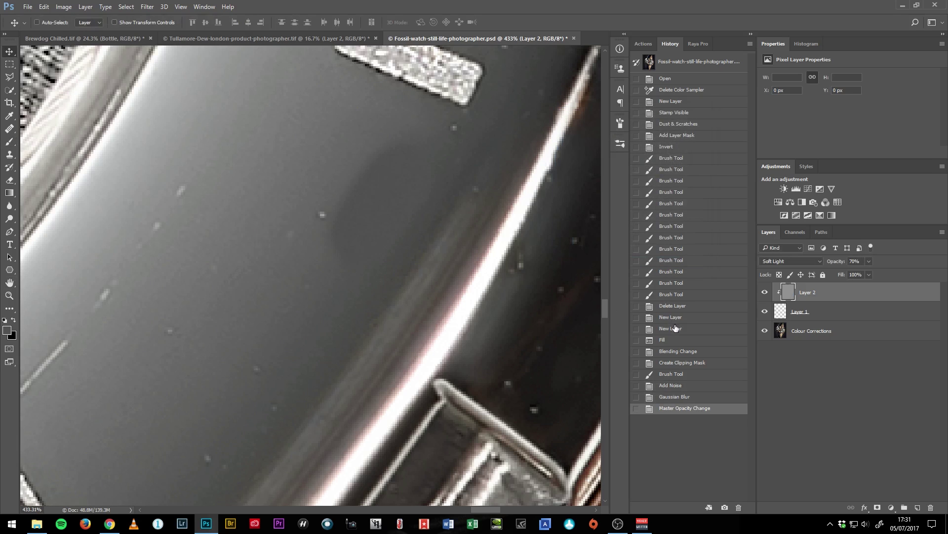
{"action": "left_click", "coordinate": [772, 318]}
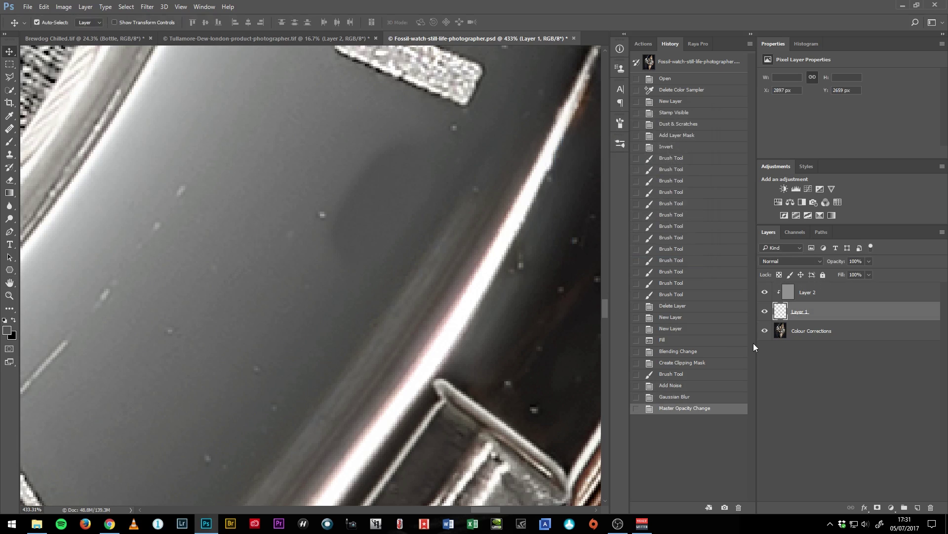
{"action": "key", "text": "ctrl+a"}
{"action": "key", "text": "Delete"}
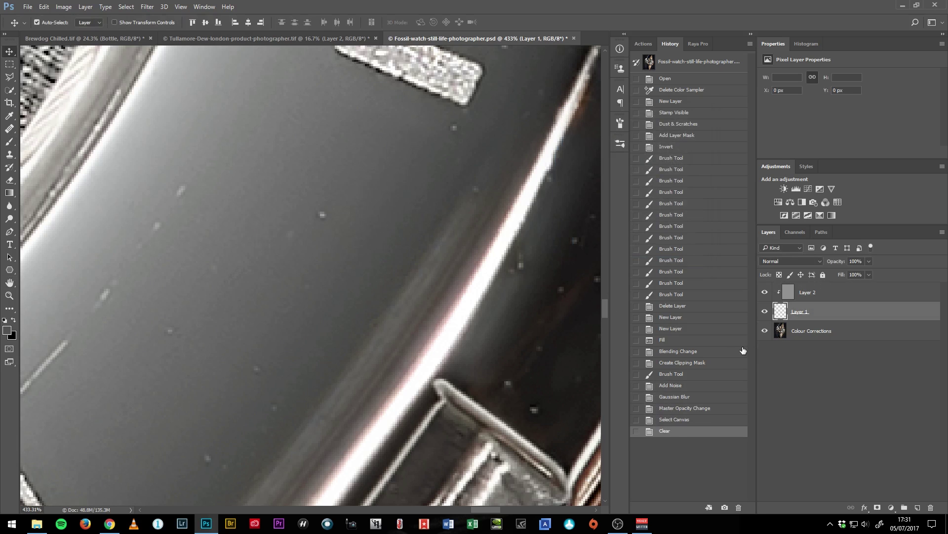
{"action": "key", "text": "ctrl+d"}
Step: Examine the brushed rose-gold edge of the rear watch's case up close, and view the whole image
{"action": "left_click_drag", "start_coordinate": [461, 371], "coordinate": [338, 222]}
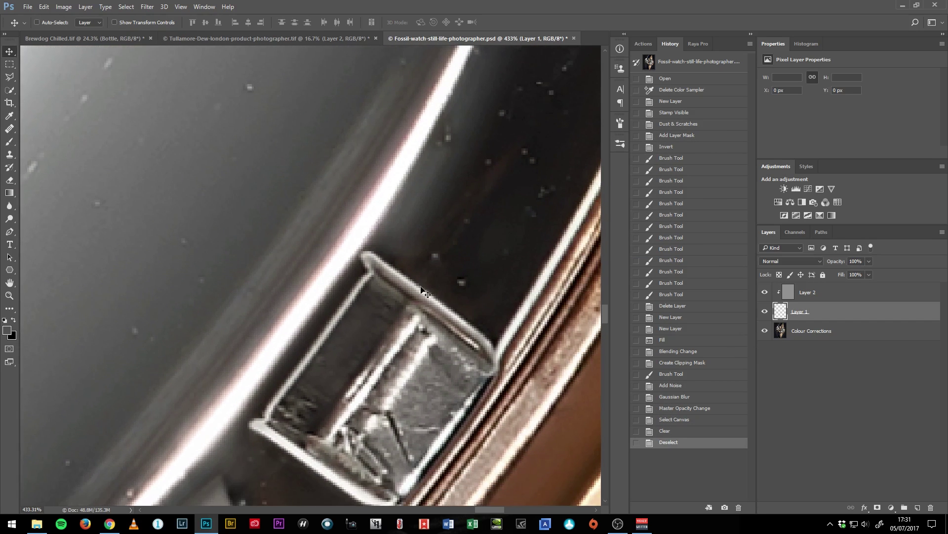
{"action": "left_click_drag", "start_coordinate": [456, 251], "coordinate": [386, 431]}
{"action": "mouse_move", "coordinate": [511, 136]}
{"action": "left_mouse_down"}
{"action": "mouse_move", "coordinate": [405, 425]}
{"action": "mouse_move", "coordinate": [383, 303]}
{"action": "mouse_move", "coordinate": [324, 165]}
{"action": "left_mouse_up"}
{"action": "left_click_drag", "start_coordinate": [265, 363], "coordinate": [348, 355]}
{"action": "key", "text": "z"}
{"action": "left_click_drag", "start_coordinate": [307, 381], "coordinate": [334, 324]}
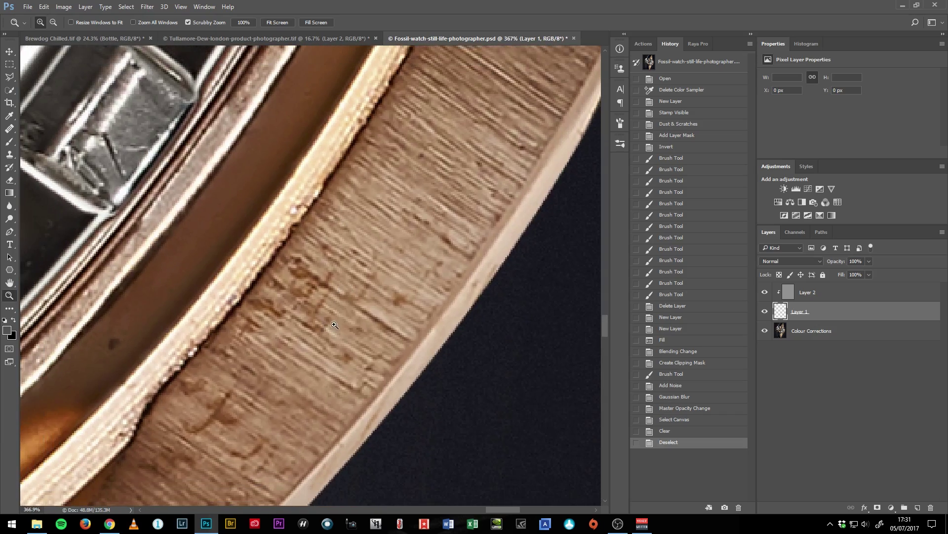
{"action": "key", "text": "b"}
{"action": "left_click_drag", "start_coordinate": [358, 284], "coordinate": [368, 285]}
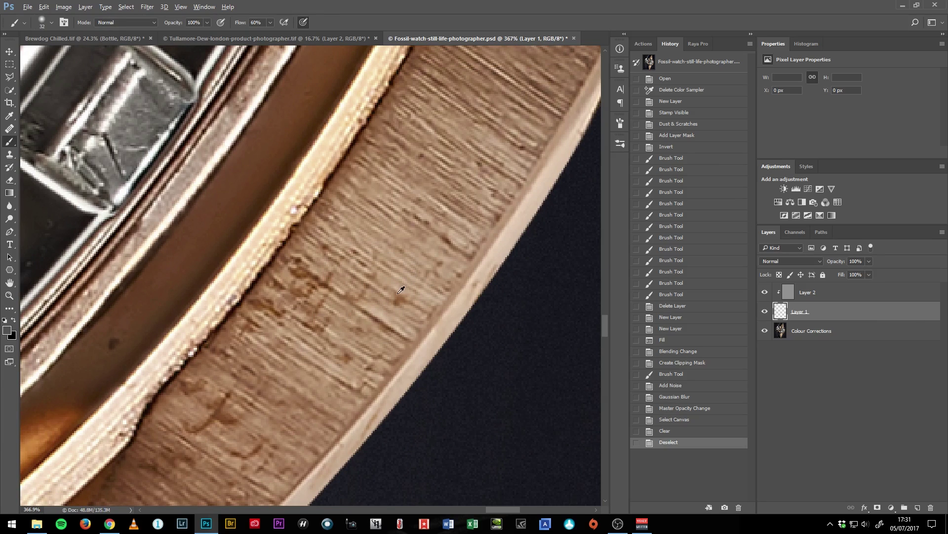
{"action": "key", "text": "z"}
{"action": "mouse_move", "coordinate": [361, 283]}
{"action": "left_mouse_down"}
{"action": "mouse_move", "coordinate": [284, 268]}
{"action": "mouse_move", "coordinate": [329, 294]}
{"action": "left_mouse_up"}
{"action": "key", "text": "b"}
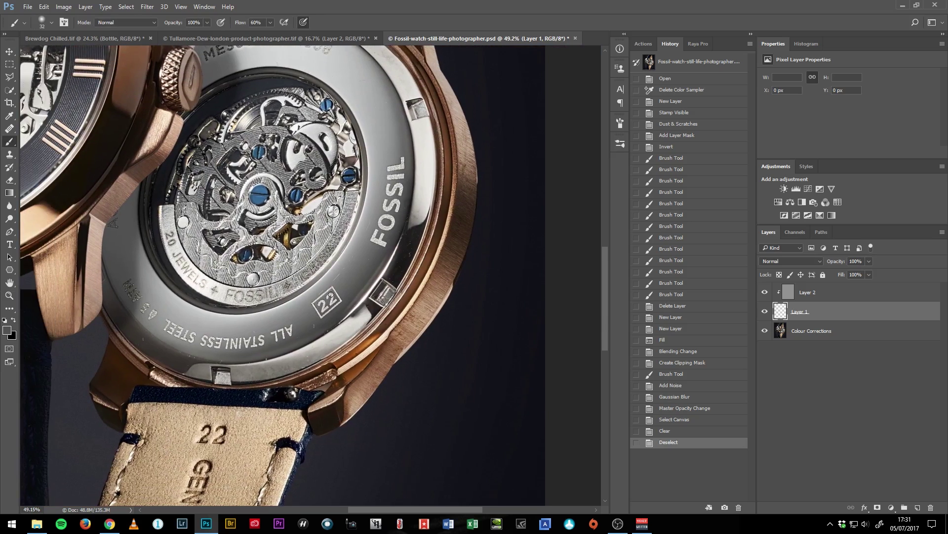
{"action": "key", "text": "ctrl+0"}
{"action": "scroll", "coordinate": [330, 297], "scroll_direction": "down", "scroll_amount": 3}
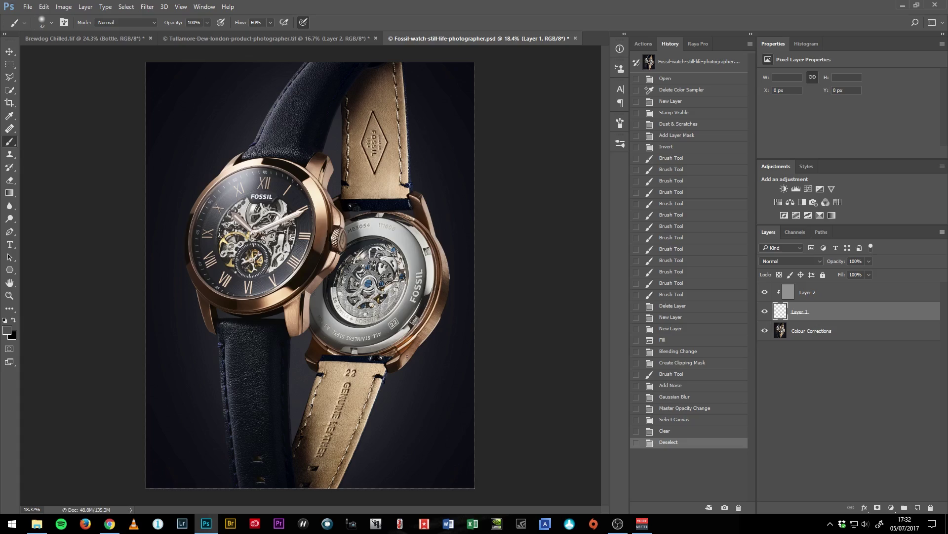
Step: Try painting a sampled brown over blemishes on the brushed rose-gold case edge on Layer 1, and clear the paint
{"action": "key", "text": "z"}
{"action": "left_click_drag", "start_coordinate": [418, 329], "coordinate": [522, 371]}
{"action": "mouse_move", "coordinate": [509, 375]}
{"action": "left_mouse_down"}
{"action": "mouse_move", "coordinate": [363, 289]}
{"action": "mouse_move", "coordinate": [377, 261]}
{"action": "mouse_move", "coordinate": [368, 257]}
{"action": "mouse_move", "coordinate": [362, 331]}
{"action": "left_mouse_up"}
{"action": "left_click", "coordinate": [369, 268], "text": "alt"}
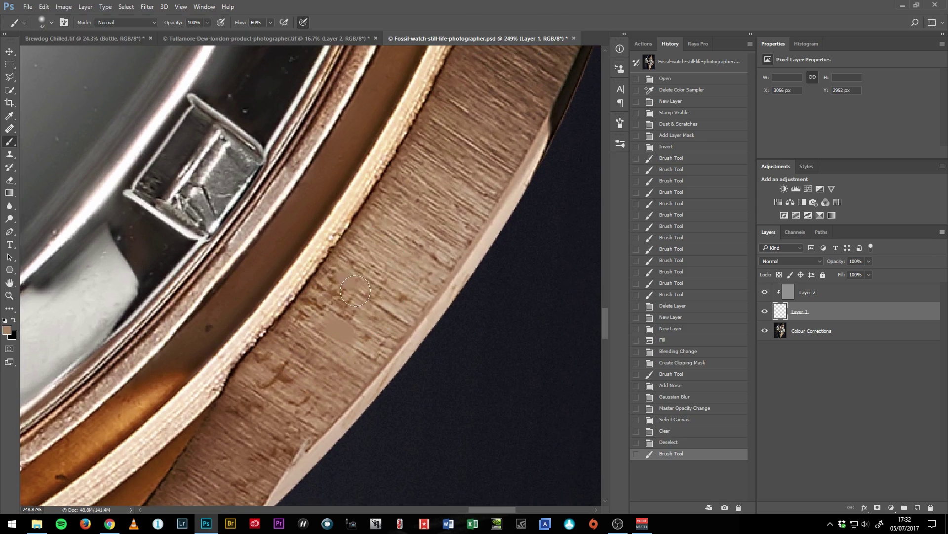
{"action": "left_click", "coordinate": [338, 286]}
{"action": "left_click", "coordinate": [353, 302]}
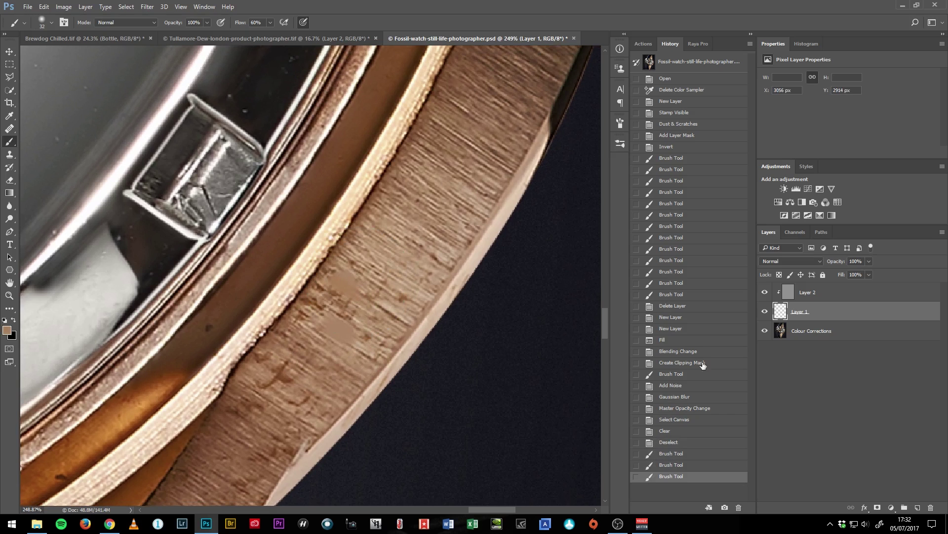
{"action": "key", "text": "ctrl+a"}
{"action": "key", "text": "Delete"}
Step: Paint over the specks on the dark rim just above the notch on Layer 1, using sampled near-black at 10% flow
{"action": "left_click_drag", "start_coordinate": [300, 161], "coordinate": [454, 432]}
{"action": "mouse_move", "coordinate": [456, 249]}
{"action": "left_mouse_down"}
{"action": "mouse_move", "coordinate": [393, 309]}
{"action": "mouse_move", "coordinate": [328, 413]}
{"action": "mouse_move", "coordinate": [359, 290]}
{"action": "left_mouse_up"}
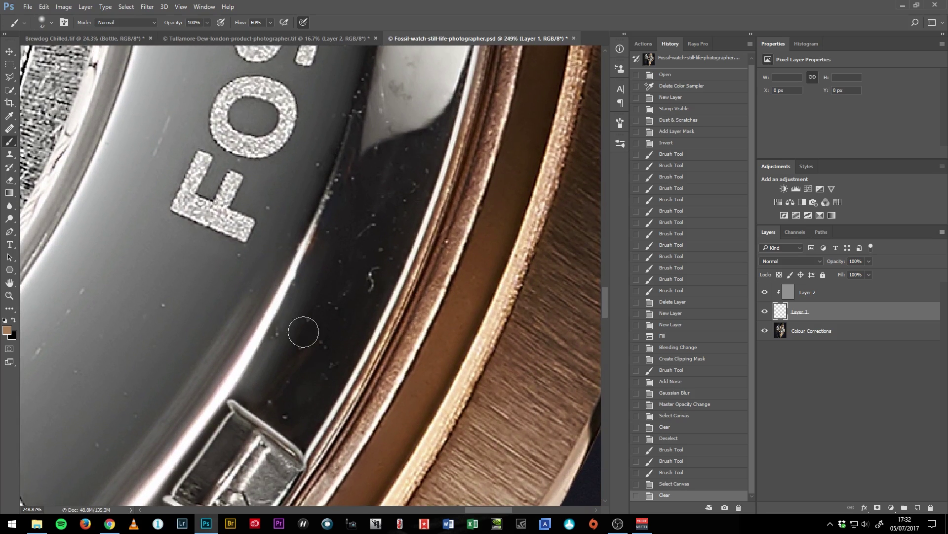
{"action": "left_click_drag", "start_coordinate": [289, 357], "coordinate": [302, 364]}
{"action": "left_click", "coordinate": [317, 365], "text": "alt"}
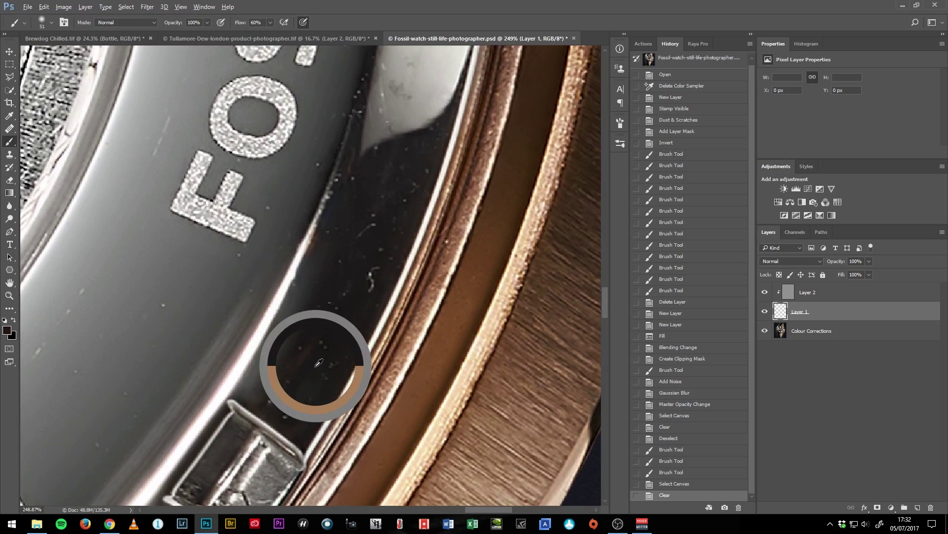
{"action": "left_click", "coordinate": [315, 363], "text": "alt"}
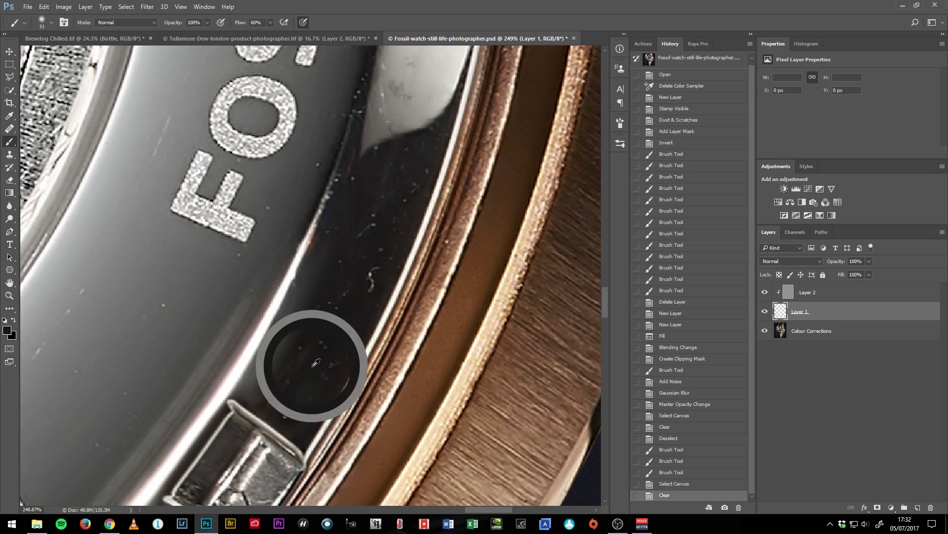
{"action": "key", "text": "shift+1"}
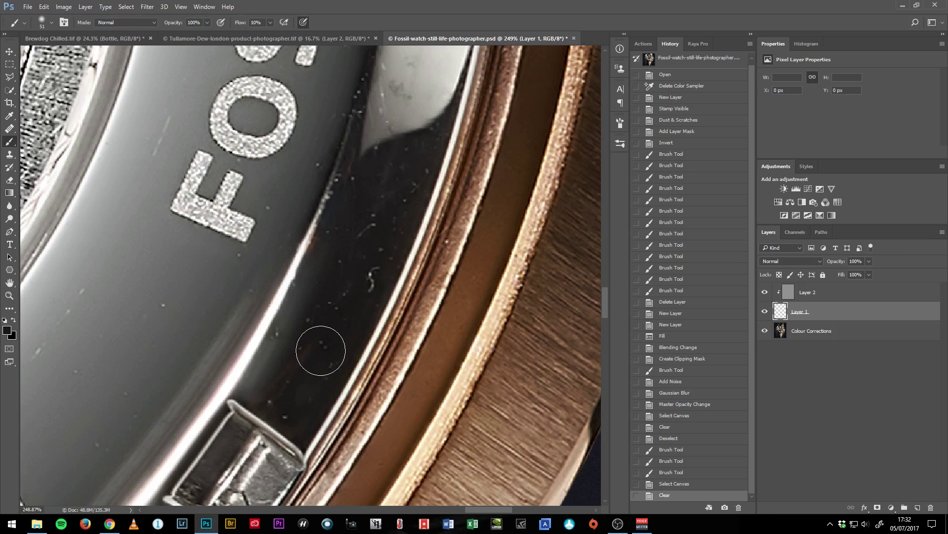
{"action": "key", "text": "shift+2"}
{"action": "key", "text": "shift+3"}
{"action": "key", "text": "shift+1"}
{"action": "left_click", "coordinate": [312, 379], "text": "alt"}
{"action": "mouse_move", "coordinate": [304, 397]}
{"action": "left_mouse_down"}
{"action": "mouse_move", "coordinate": [341, 343]}
{"action": "mouse_move", "coordinate": [335, 364]}
{"action": "left_mouse_up"}
Step: Cover the remaining specks farther up the dark rim, between the notch and the light reflection, with sampled dark tones
{"action": "left_click", "coordinate": [361, 316], "text": "alt"}
{"action": "left_click", "coordinate": [375, 271]}
{"action": "left_click", "coordinate": [381, 272]}
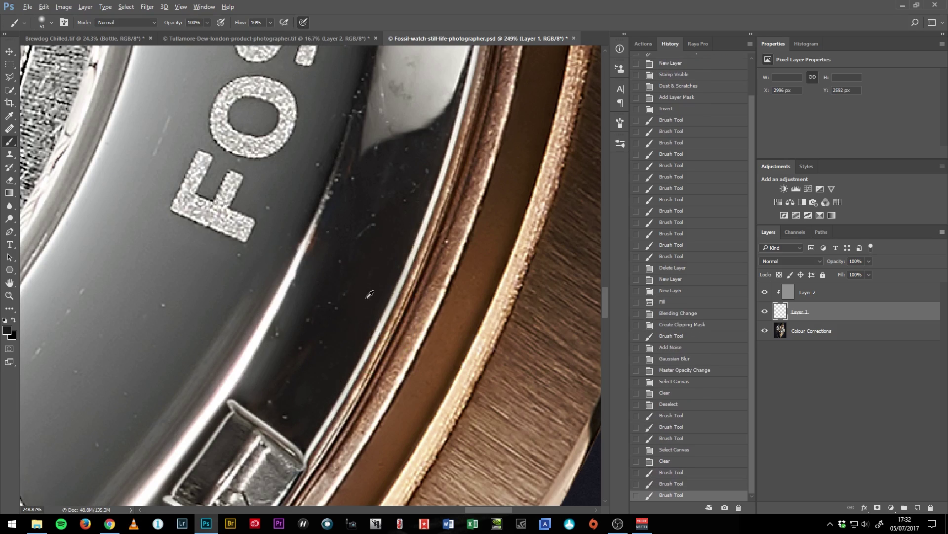
{"action": "mouse_move", "coordinate": [343, 286]}
{"action": "left_mouse_down"}
{"action": "mouse_move", "coordinate": [313, 351]}
{"action": "mouse_move", "coordinate": [283, 385]}
{"action": "mouse_move", "coordinate": [358, 241]}
{"action": "left_mouse_up"}
{"action": "left_click", "coordinate": [313, 365], "text": "alt"}
{"action": "scroll", "coordinate": [358, 241], "scroll_direction": "up", "scroll_amount": 5}
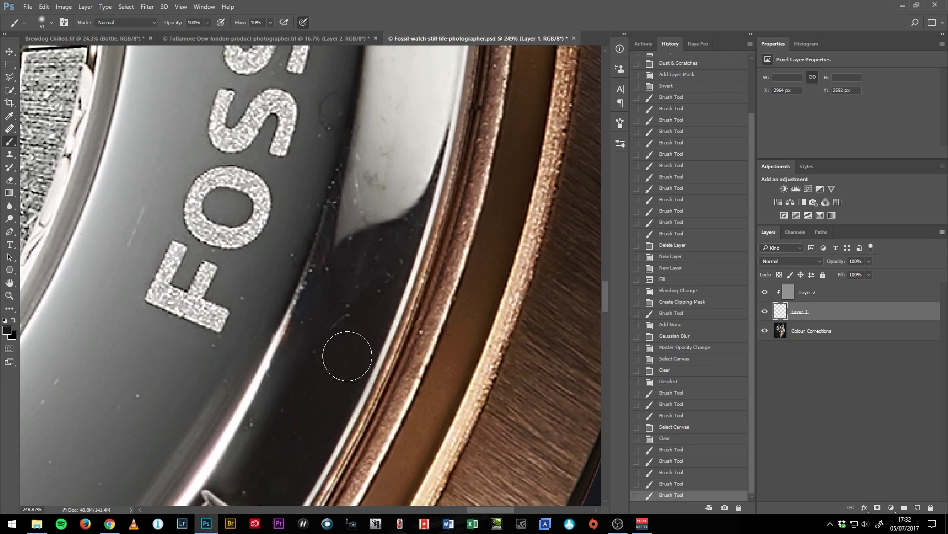
{"action": "mouse_move", "coordinate": [329, 324]}
{"action": "left_mouse_down"}
{"action": "mouse_move", "coordinate": [324, 354]}
{"action": "mouse_move", "coordinate": [334, 366]}
{"action": "mouse_move", "coordinate": [346, 301]}
{"action": "mouse_move", "coordinate": [349, 343]}
{"action": "mouse_move", "coordinate": [340, 311]}
{"action": "mouse_move", "coordinate": [330, 312]}
{"action": "mouse_move", "coordinate": [343, 308]}
{"action": "left_mouse_up"}
Step: Repaint the speckled highlight line beside the F and O of FOSSIL on Layer 1 with sampled grays at 5% flow
{"action": "key", "text": "z"}
{"action": "key", "text": "z"}
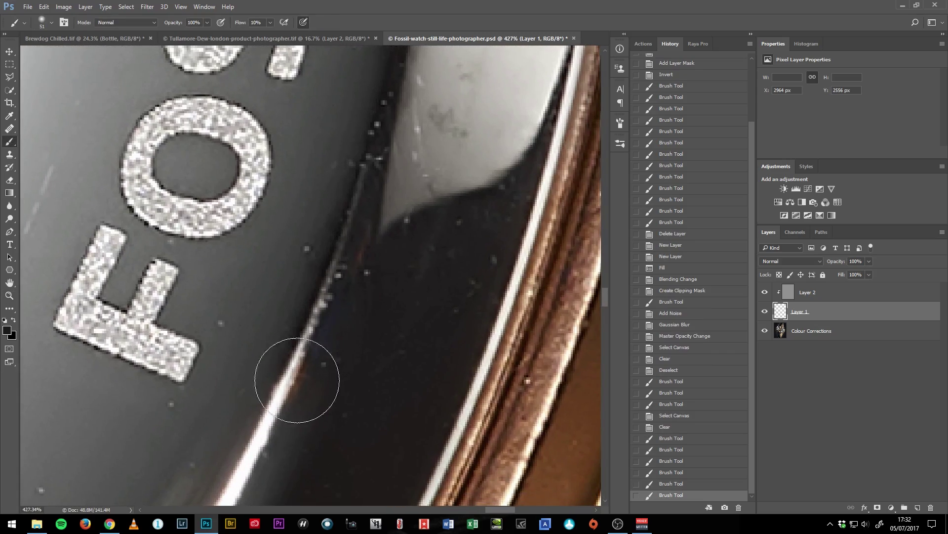
{"action": "left_click_drag", "start_coordinate": [319, 334], "coordinate": [273, 335]}
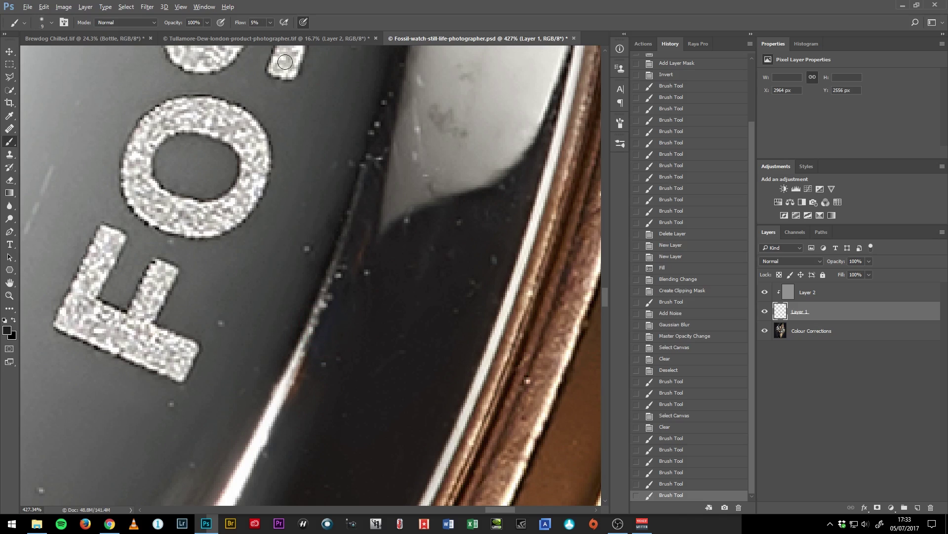
{"action": "left_click", "coordinate": [313, 324], "text": "alt"}
{"action": "left_click_drag", "start_coordinate": [323, 289], "coordinate": [307, 329]}
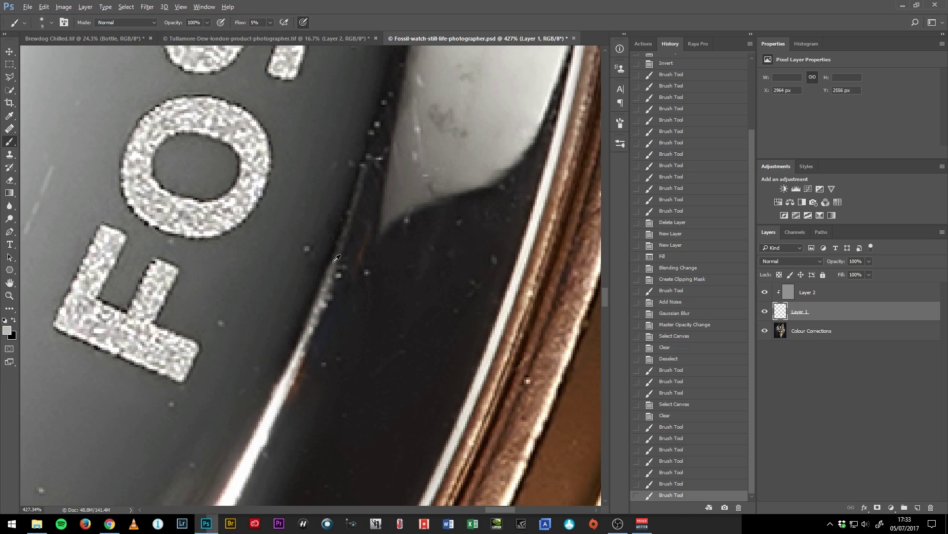
{"action": "left_click_drag", "start_coordinate": [331, 275], "coordinate": [314, 316]}
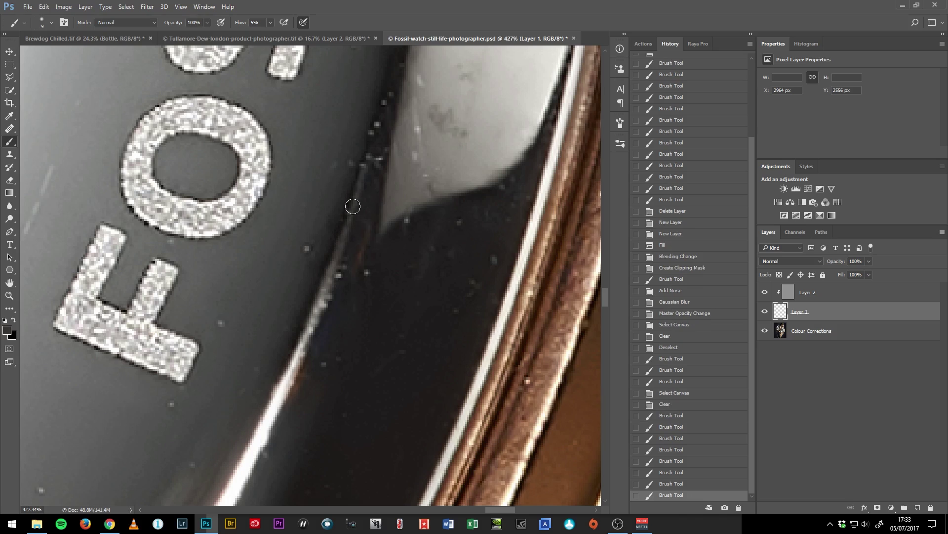
{"action": "left_click_drag", "start_coordinate": [353, 201], "coordinate": [342, 237]}
{"action": "left_click_drag", "start_coordinate": [360, 192], "coordinate": [346, 236]}
{"action": "mouse_move", "coordinate": [332, 270]}
{"action": "left_mouse_down"}
{"action": "mouse_move", "coordinate": [300, 355]}
{"action": "mouse_move", "coordinate": [328, 289]}
{"action": "mouse_move", "coordinate": [331, 303]}
{"action": "mouse_move", "coordinate": [338, 285]}
{"action": "left_mouse_up"}
{"action": "mouse_move", "coordinate": [320, 336]}
{"action": "left_mouse_down"}
{"action": "mouse_move", "coordinate": [342, 281]}
{"action": "mouse_move", "coordinate": [319, 314]}
{"action": "mouse_move", "coordinate": [310, 297]}
{"action": "mouse_move", "coordinate": [328, 248]}
{"action": "left_mouse_up"}
{"action": "left_click", "coordinate": [315, 314], "text": "alt"}
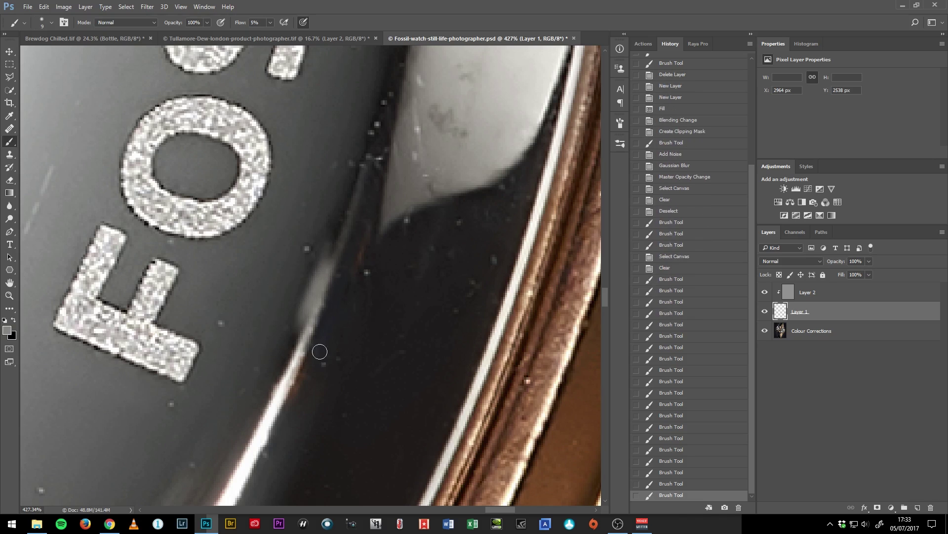
Step: Mask Layer 1, hide the excess gray beside the repaired highlight with a 14 px black brush at 80% flow, and compare before and after
{"action": "left_click", "coordinate": [877, 508]}
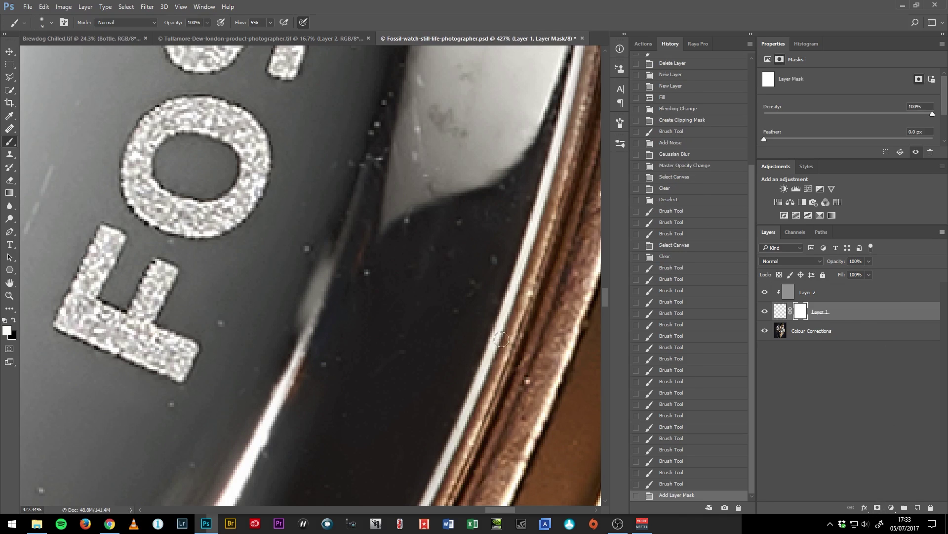
{"action": "left_click", "coordinate": [5, 321]}
{"action": "right_click", "coordinate": [306, 248], "text": "alt"}
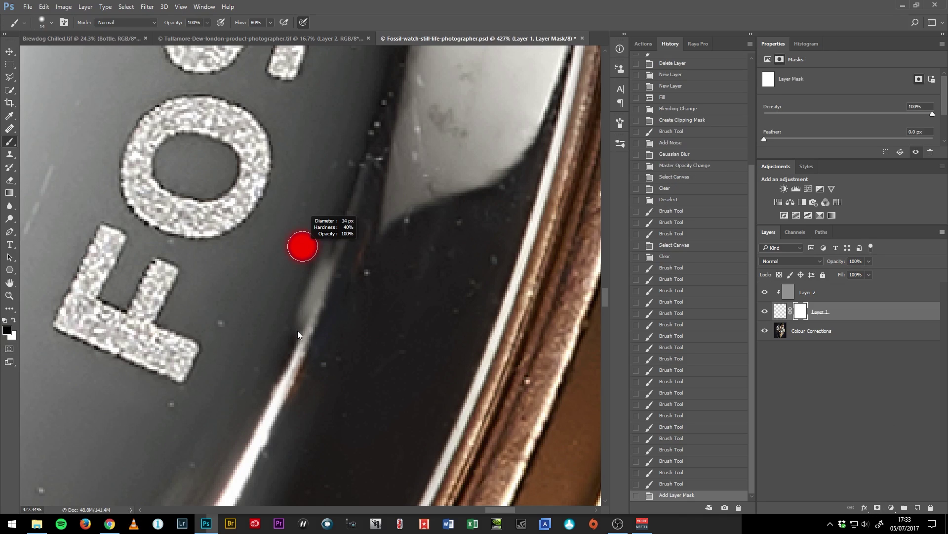
{"action": "right_click", "coordinate": [303, 270], "text": "alt"}
{"action": "mouse_move", "coordinate": [300, 285]}
{"action": "left_mouse_down"}
{"action": "mouse_move", "coordinate": [319, 233]}
{"action": "mouse_move", "coordinate": [285, 331]}
{"action": "mouse_move", "coordinate": [315, 264]}
{"action": "mouse_move", "coordinate": [298, 305]}
{"action": "mouse_move", "coordinate": [324, 221]}
{"action": "mouse_move", "coordinate": [295, 305]}
{"action": "mouse_move", "coordinate": [315, 213]}
{"action": "left_mouse_up"}
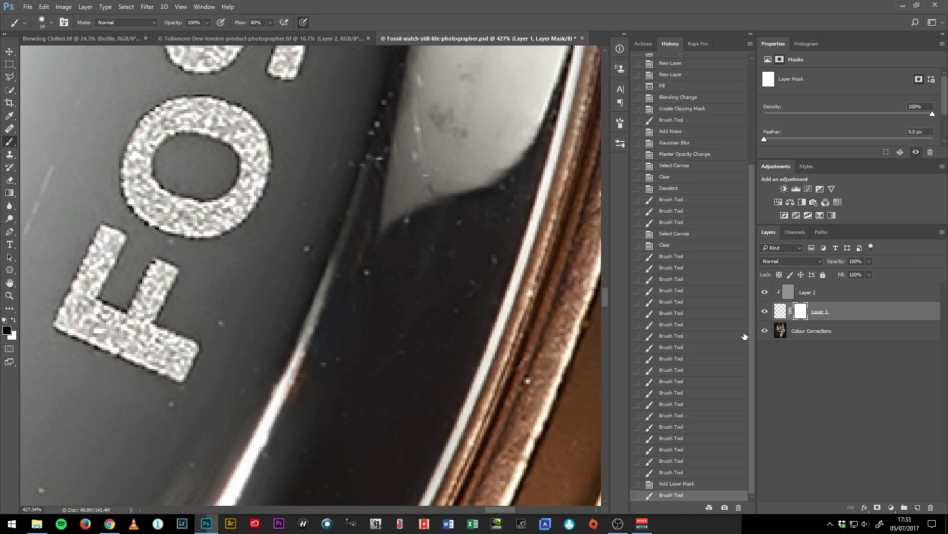
{"action": "left_click", "coordinate": [765, 311]}
{"action": "left_click", "coordinate": [765, 311]}
{"action": "left_click", "coordinate": [765, 311]}
{"action": "left_click", "coordinate": [765, 311]}
{"action": "left_click_drag", "start_coordinate": [324, 217], "coordinate": [310, 242]}
Step: Try to heal the scratch above the boxed 22 on Layer 1 with a 46 px Healing Brush
{"action": "key", "text": "z"}
{"action": "left_click_drag", "start_coordinate": [369, 291], "coordinate": [348, 341]}
{"action": "scroll", "coordinate": [347, 341], "scroll_direction": "down", "scroll_amount": 6}
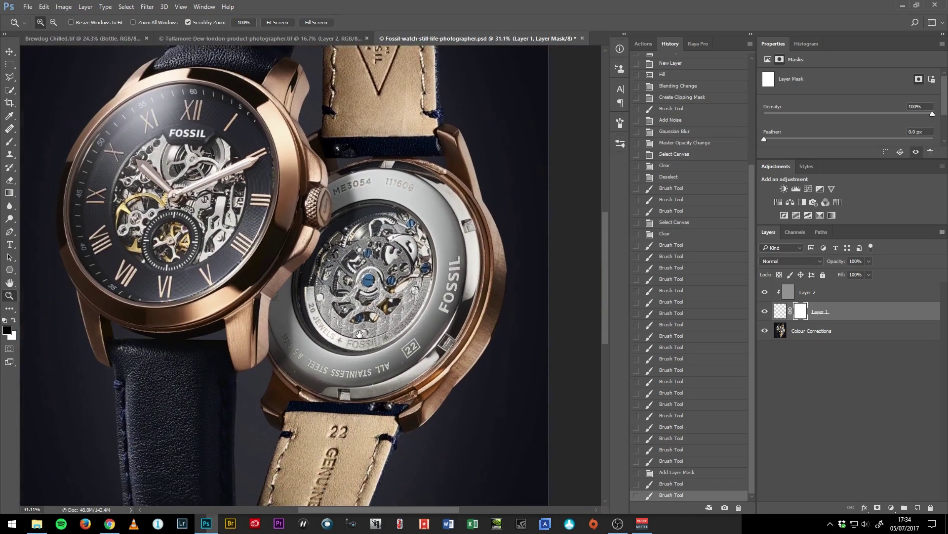
{"action": "left_click_drag", "start_coordinate": [360, 334], "coordinate": [388, 341]}
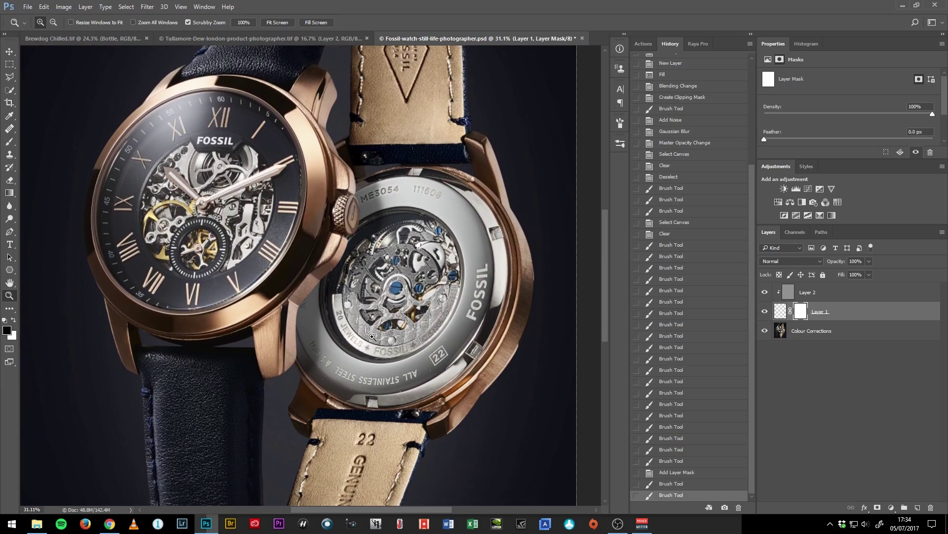
{"action": "left_click", "coordinate": [10, 154]}
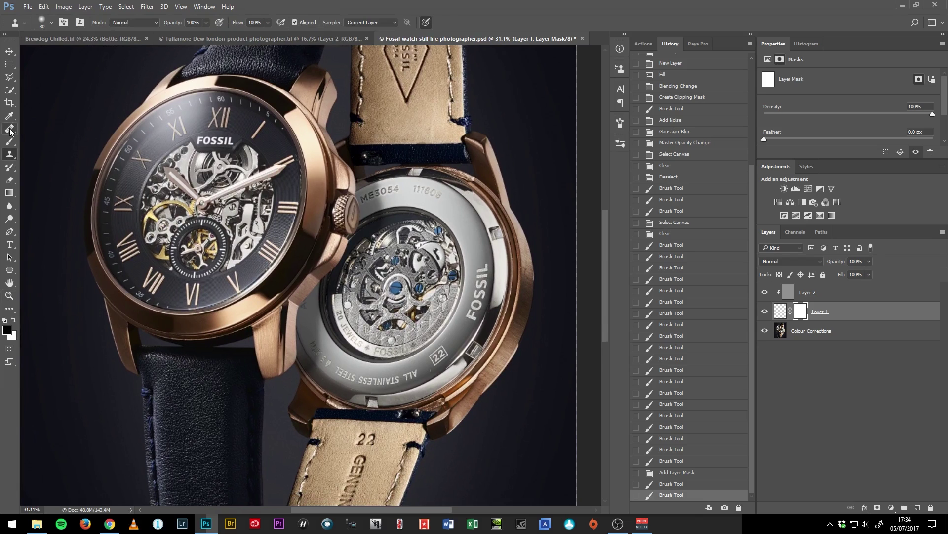
{"action": "left_click", "coordinate": [10, 130]}
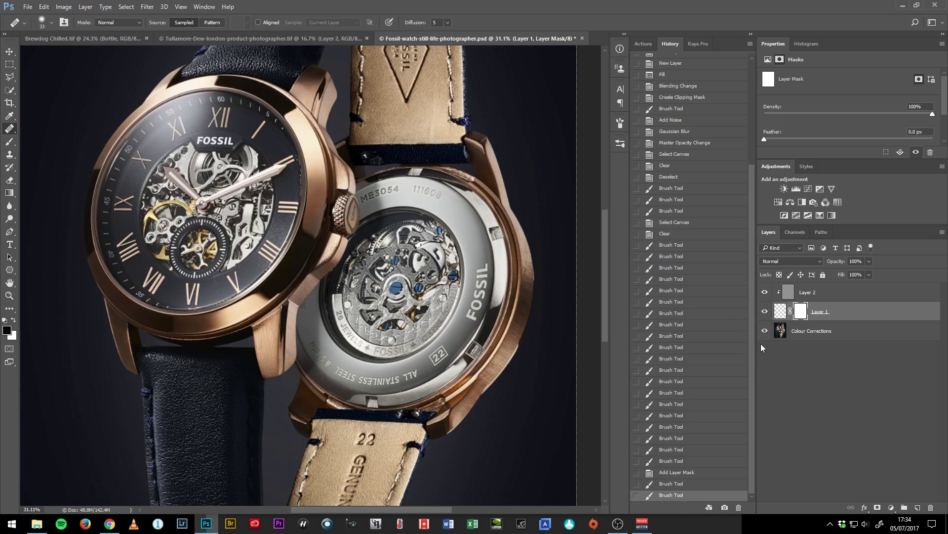
{"action": "left_click", "coordinate": [829, 293]}
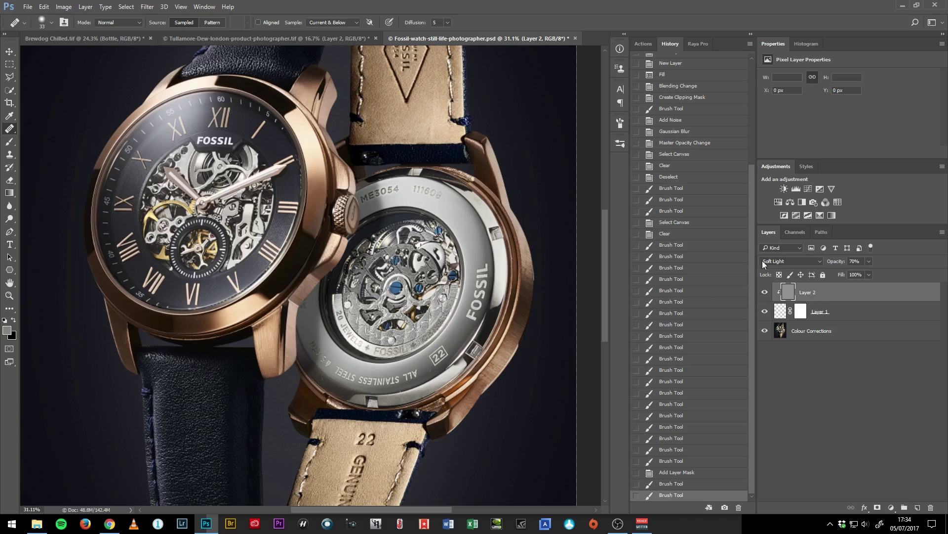
{"action": "left_click_drag", "start_coordinate": [474, 313], "coordinate": [536, 316]}
{"action": "left_click_drag", "start_coordinate": [480, 411], "coordinate": [484, 349]}
{"action": "left_click", "coordinate": [796, 313]}
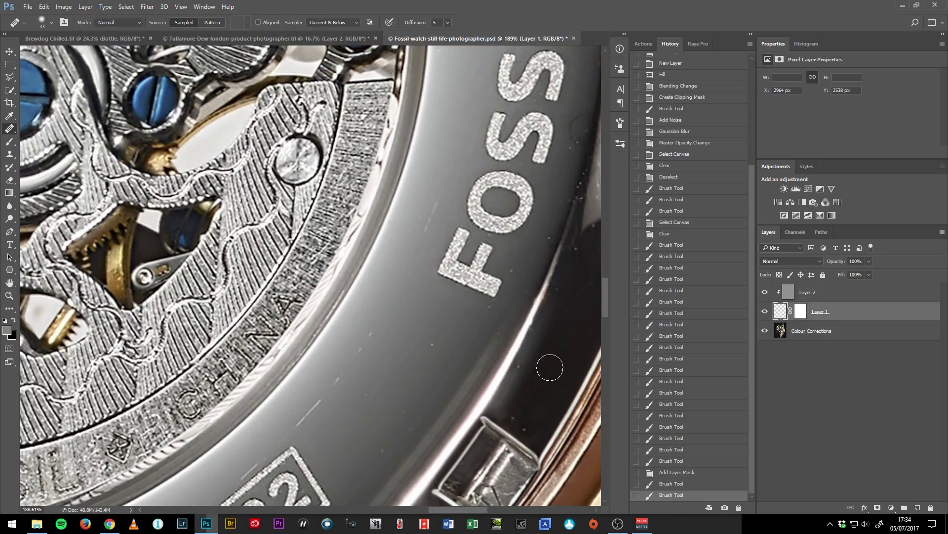
{"action": "left_click_drag", "start_coordinate": [331, 392], "coordinate": [338, 393]}
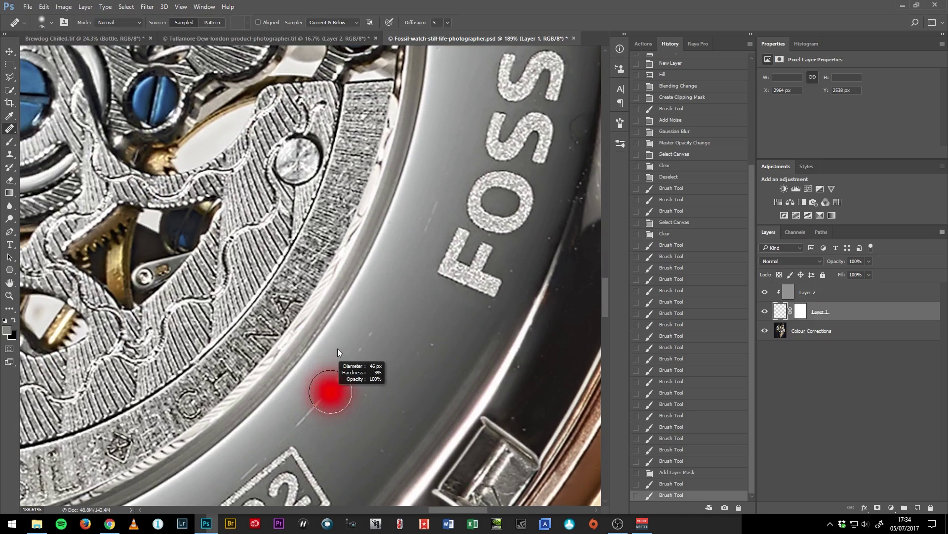
{"action": "left_click_drag", "start_coordinate": [338, 349], "coordinate": [337, 348]}
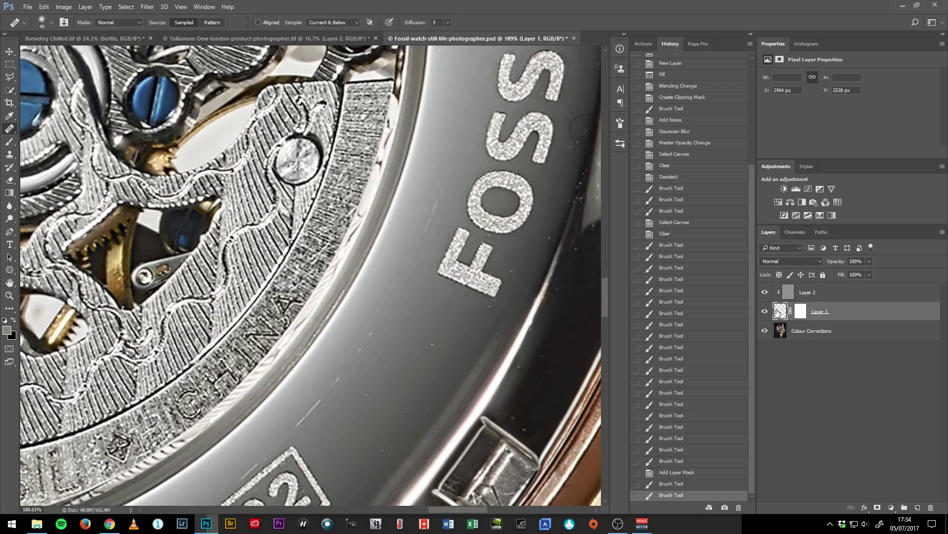
Step: Try covering the scratch above the boxed 22 with gray at 80% brush flow on Layer 1, and undo the stroke
{"action": "key", "text": "b"}
{"action": "mouse_move", "coordinate": [329, 407]}
{"action": "left_mouse_down"}
{"action": "mouse_move", "coordinate": [346, 404]}
{"action": "mouse_move", "coordinate": [333, 253]}
{"action": "left_mouse_up"}
{"action": "left_click_drag", "start_coordinate": [317, 398], "coordinate": [326, 388]}
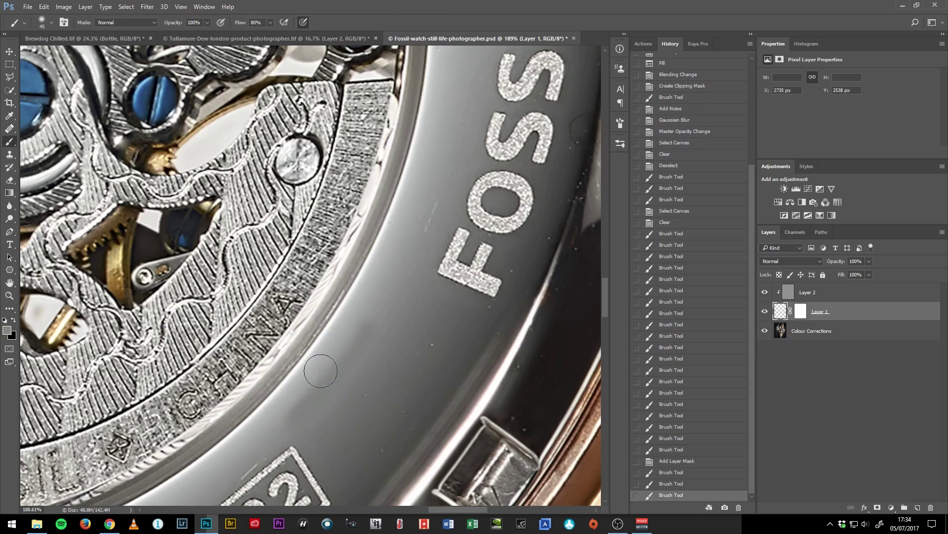
{"action": "key", "text": "ctrl+z"}
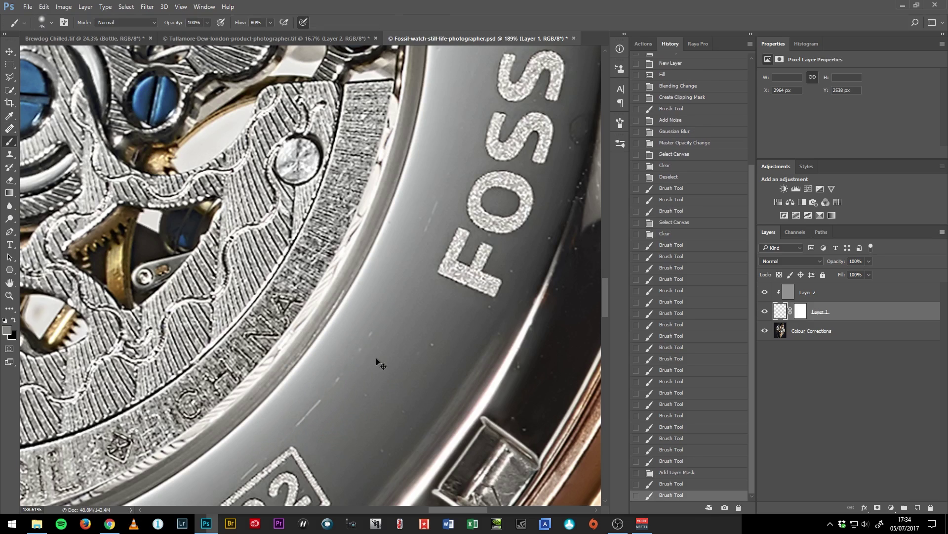
Step: Paint over the scratches between the boxed 22 and the FOSSIL lettering with gray at 10% flow on Layer 1
{"action": "key", "text": "shift+1"}
{"action": "left_click_drag", "start_coordinate": [332, 393], "coordinate": [371, 336]}
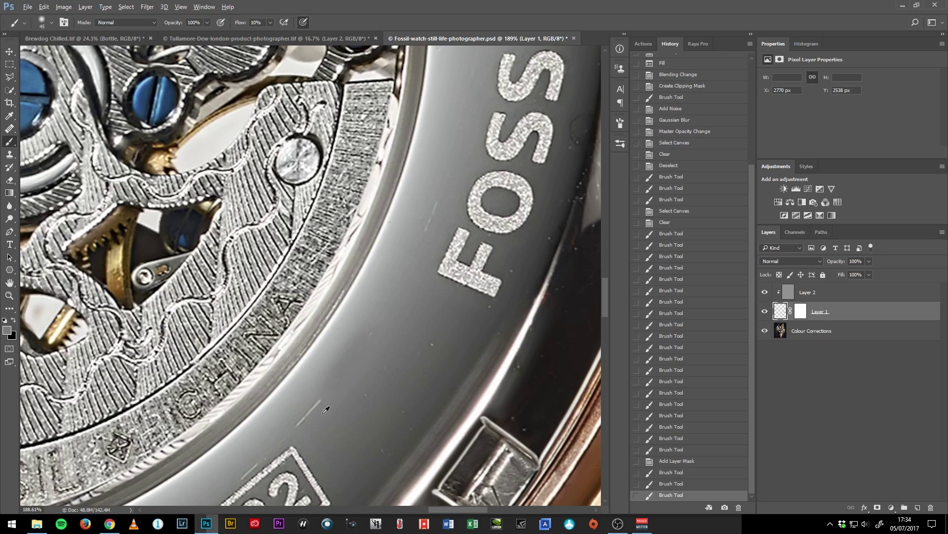
{"action": "mouse_move", "coordinate": [314, 403]}
{"action": "left_mouse_down"}
{"action": "mouse_move", "coordinate": [298, 422]}
{"action": "mouse_move", "coordinate": [368, 336]}
{"action": "mouse_move", "coordinate": [374, 366]}
{"action": "mouse_move", "coordinate": [386, 368]}
{"action": "left_mouse_up"}
{"action": "key", "text": "z"}
{"action": "key", "text": "b"}
{"action": "mouse_move", "coordinate": [396, 418]}
{"action": "left_mouse_down"}
{"action": "mouse_move", "coordinate": [406, 321]}
{"action": "mouse_move", "coordinate": [380, 319]}
{"action": "left_mouse_up"}
{"action": "key", "text": "z"}
{"action": "key", "text": "b"}
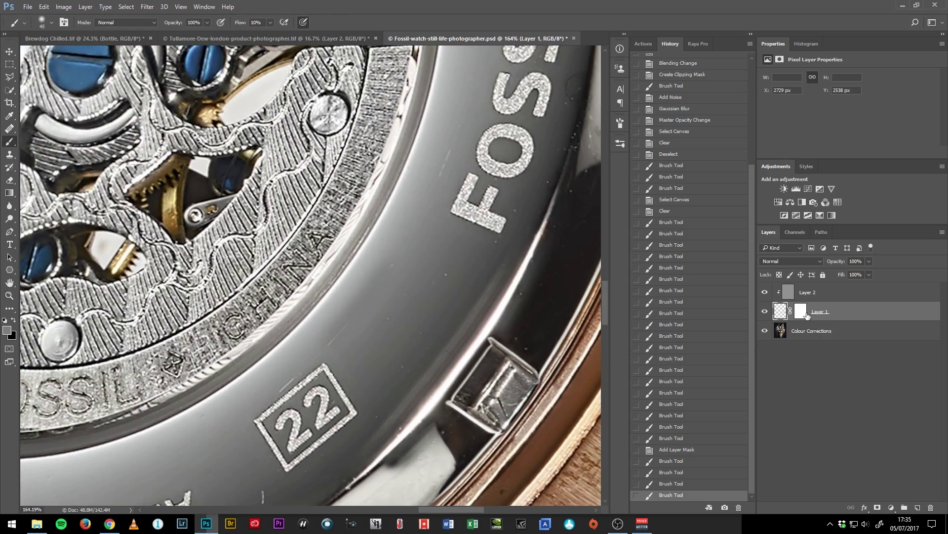
Step: Delete the masked paint layer and its noise layer, keeping only the Colour Corrections layer
{"action": "key", "text": "Delete"}
{"action": "key", "text": "Delete"}
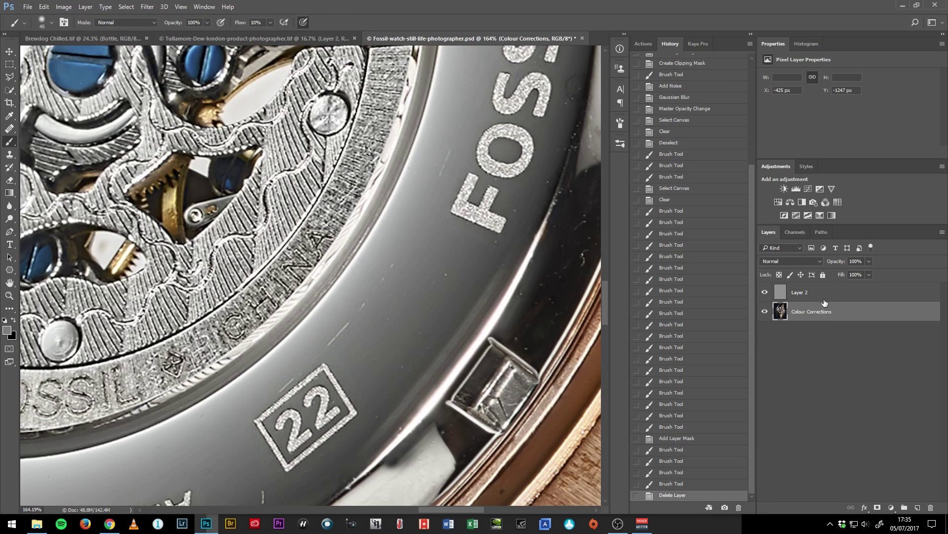
{"action": "key", "text": "ctrl+0"}
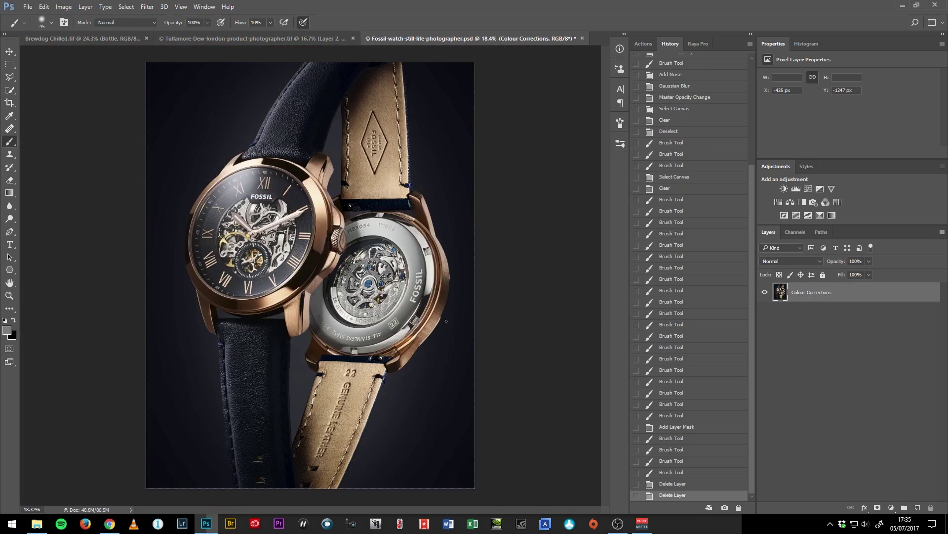
Step: Add a blank layer above Colour Corrections and choose the Spot Healing Brush Tool for the rear watch case
{"action": "left_click", "coordinate": [642, 43]}
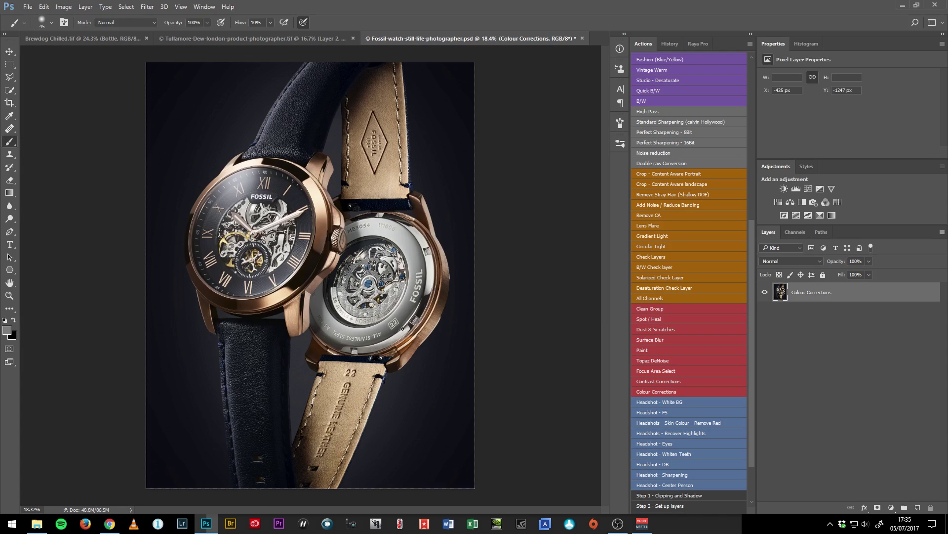
{"action": "key", "text": "ctrl+shift+alt+n"}
{"action": "key", "text": "ctrl+space"}
{"action": "left_click_drag", "start_coordinate": [399, 297], "coordinate": [439, 355]}
{"action": "left_click_drag", "start_coordinate": [438, 355], "coordinate": [364, 269]}
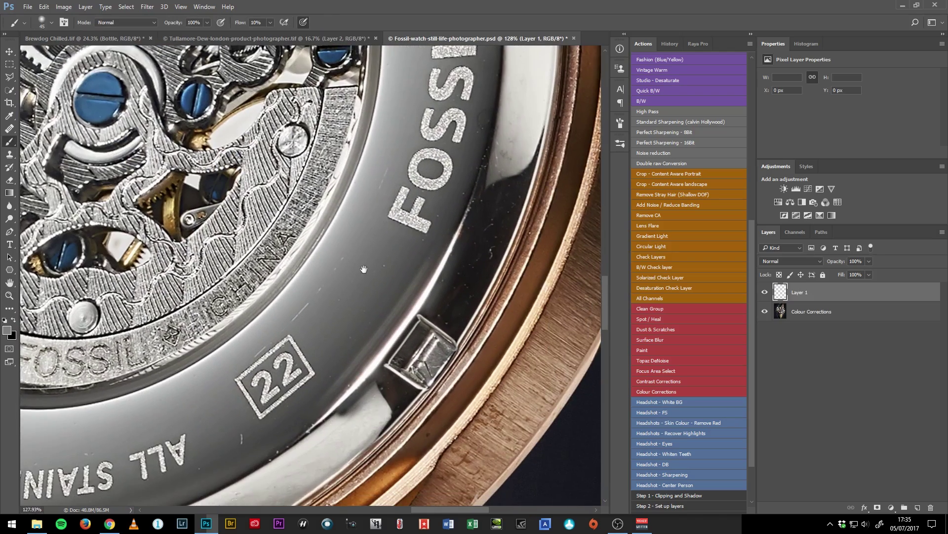
{"action": "key", "text": "j"}
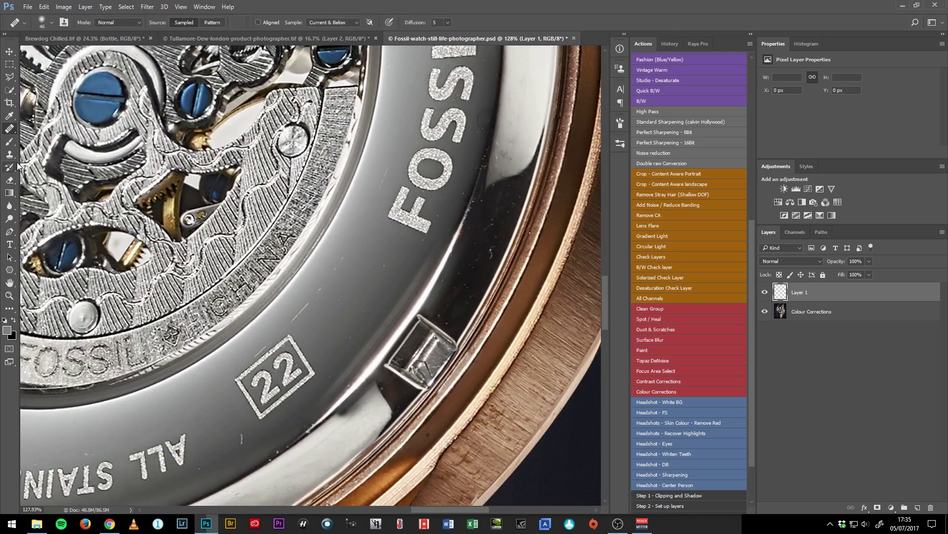
{"action": "right_click", "coordinate": [10, 129]}
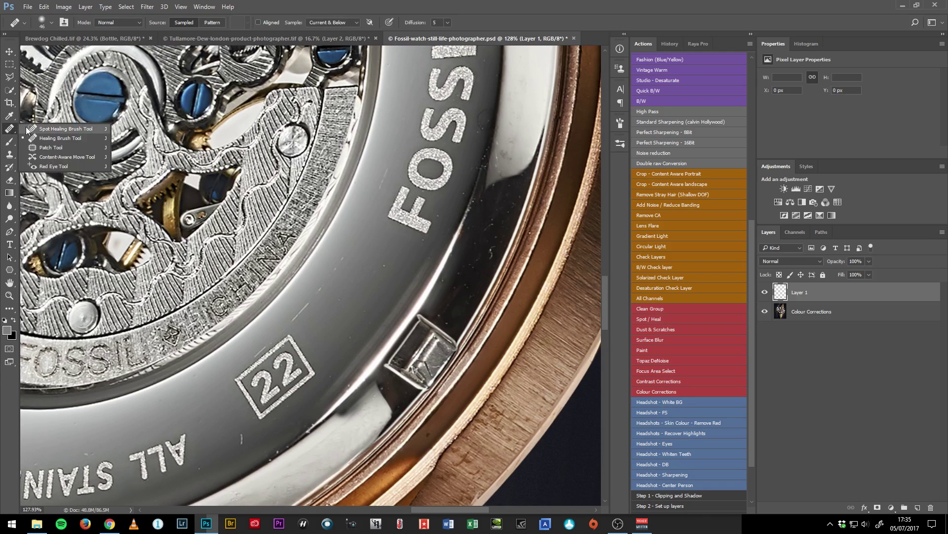
{"action": "left_click", "coordinate": [51, 129]}
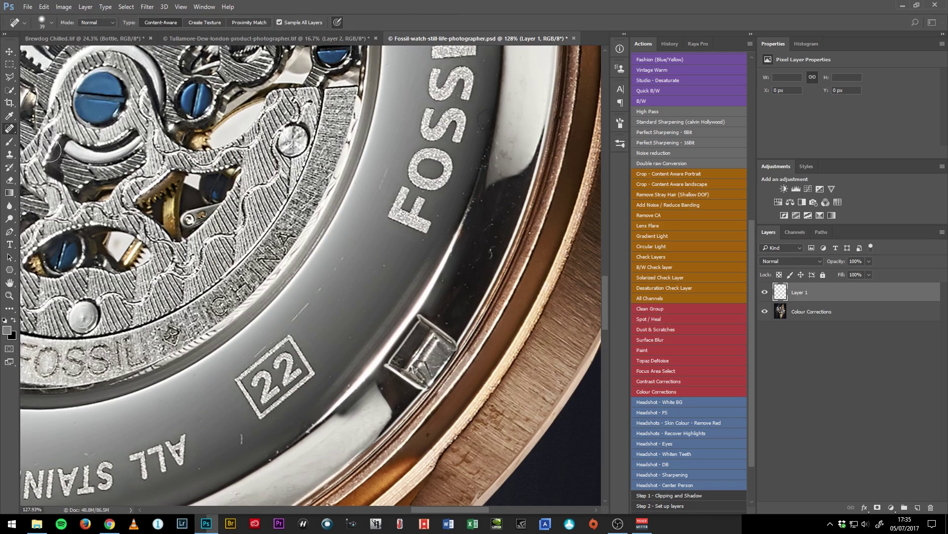
Step: Spot-heal the scratches and specks on the gray ring between the boxed 22 and the FOSSIL lettering
{"action": "left_click_drag", "start_coordinate": [316, 298], "coordinate": [341, 252]}
{"action": "mouse_move", "coordinate": [321, 292]}
{"action": "left_mouse_down"}
{"action": "mouse_move", "coordinate": [305, 306]}
{"action": "mouse_move", "coordinate": [331, 275]}
{"action": "left_mouse_up"}
{"action": "left_click", "coordinate": [385, 267]}
{"action": "left_click", "coordinate": [364, 313]}
{"action": "left_click", "coordinate": [349, 334]}
{"action": "left_click", "coordinate": [372, 321]}
{"action": "left_click_drag", "start_coordinate": [295, 317], "coordinate": [308, 301]}
Step: Spot-heal the remaining blemishes on the gray ring around the boxed 22
{"action": "key", "text": "space"}
{"action": "mouse_move", "coordinate": [394, 178]}
{"action": "left_mouse_down"}
{"action": "mouse_move", "coordinate": [364, 270]}
{"action": "mouse_move", "coordinate": [350, 249]}
{"action": "left_mouse_up"}
{"action": "key", "text": "space"}
{"action": "mouse_move", "coordinate": [332, 378]}
{"action": "left_mouse_down"}
{"action": "mouse_move", "coordinate": [363, 251]}
{"action": "mouse_move", "coordinate": [392, 199]}
{"action": "left_mouse_up"}
{"action": "left_click", "coordinate": [268, 348]}
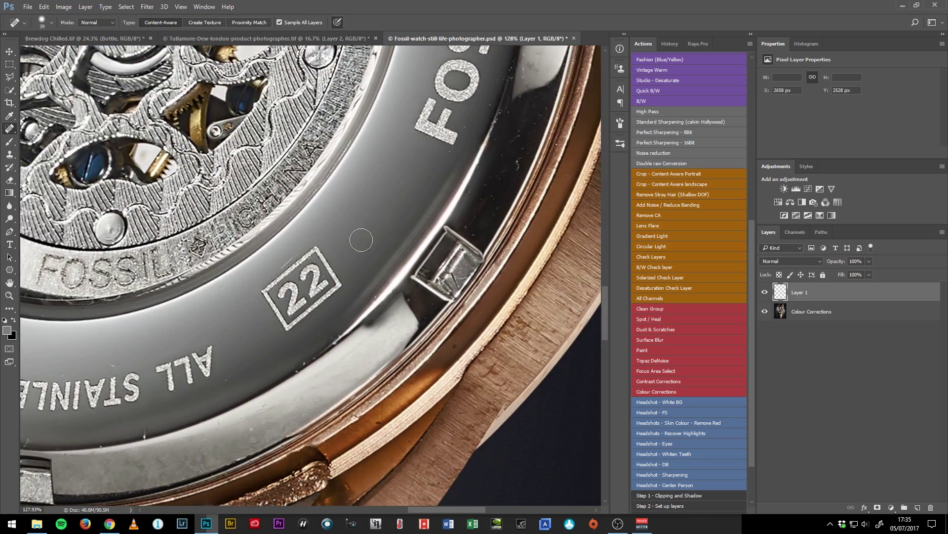
{"action": "left_click", "coordinate": [227, 380]}
{"action": "left_click_drag", "start_coordinate": [285, 259], "coordinate": [236, 345]}
{"action": "left_click", "coordinate": [236, 346]}
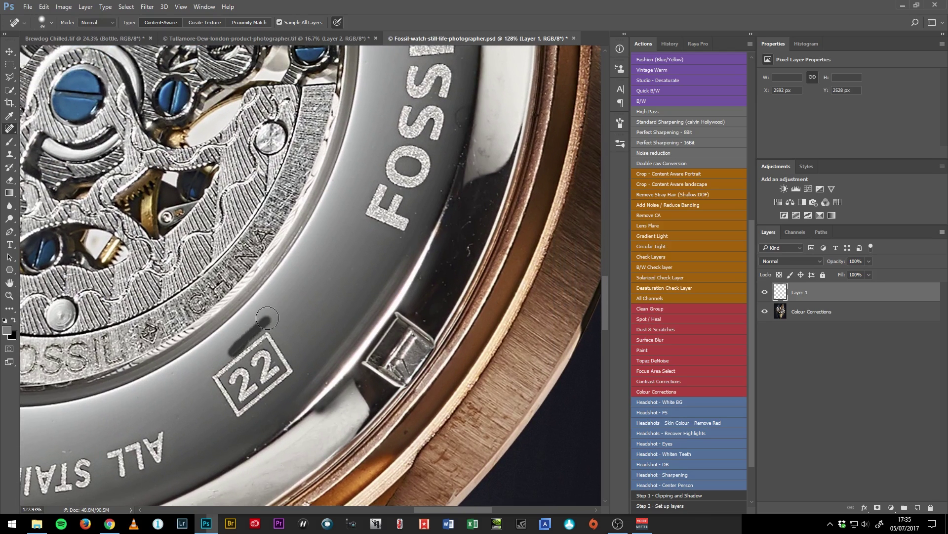
Step: Spot-heal the specks and the short dark scratch on the ring between the FOSSIL lettering and the engraved serial number
{"action": "left_click_drag", "start_coordinate": [327, 276], "coordinate": [277, 478]}
{"action": "mouse_move", "coordinate": [354, 202]}
{"action": "left_mouse_down"}
{"action": "mouse_move", "coordinate": [364, 387]}
{"action": "mouse_move", "coordinate": [376, 400]}
{"action": "left_mouse_up"}
{"action": "left_click", "coordinate": [371, 259]}
{"action": "left_click", "coordinate": [339, 267]}
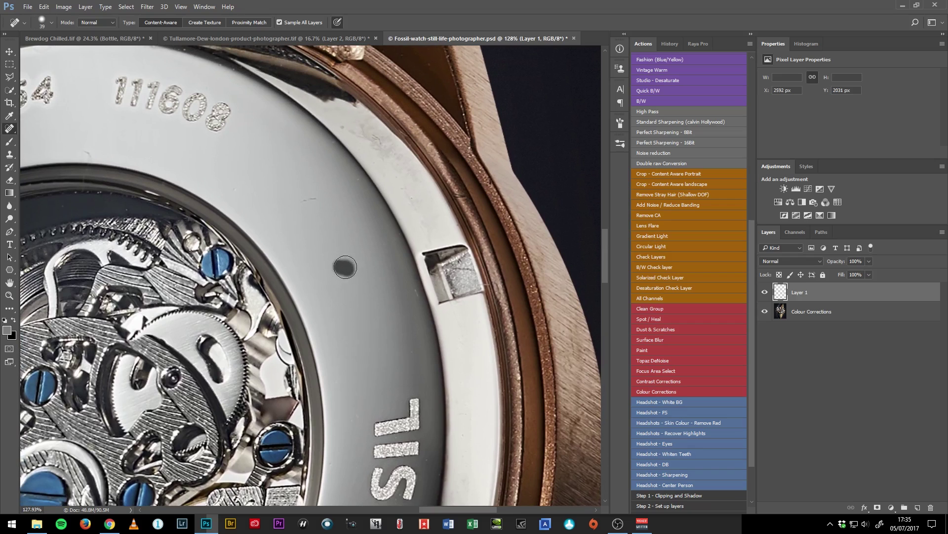
{"action": "left_click_drag", "start_coordinate": [302, 200], "coordinate": [317, 199]}
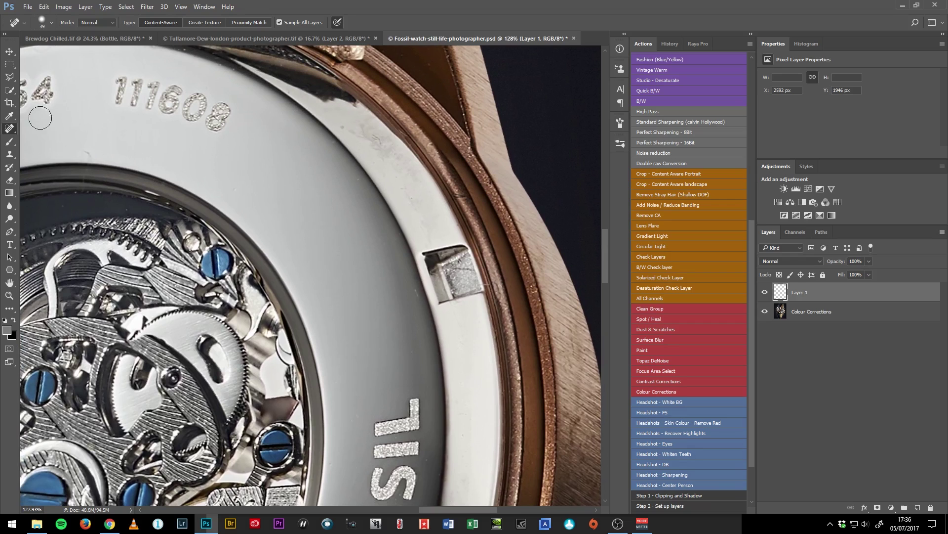
Step: Switch to the Healing Brush Tool and heal the small speck below the engraved serial number using a nearby clean sample
{"action": "right_click", "coordinate": [10, 131]}
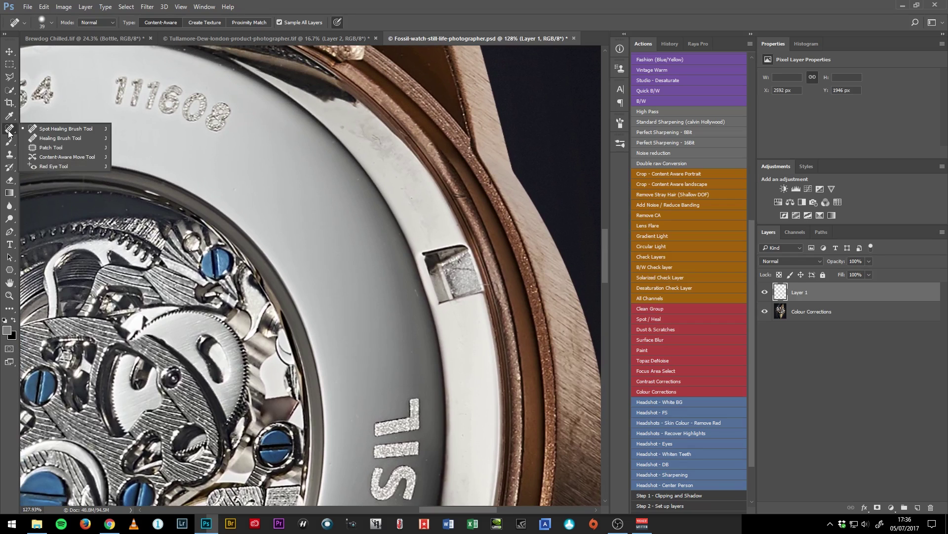
{"action": "left_click", "coordinate": [42, 129]}
{"action": "mouse_move", "coordinate": [200, 187]}
{"action": "left_mouse_down"}
{"action": "mouse_move", "coordinate": [327, 197]}
{"action": "mouse_move", "coordinate": [231, 197]}
{"action": "mouse_move", "coordinate": [254, 225]}
{"action": "left_mouse_up"}
{"action": "key", "text": "z"}
{"action": "key", "text": "j"}
{"action": "left_click_drag", "start_coordinate": [258, 231], "coordinate": [311, 270]}
{"action": "left_click_drag", "start_coordinate": [268, 184], "coordinate": [275, 293]}
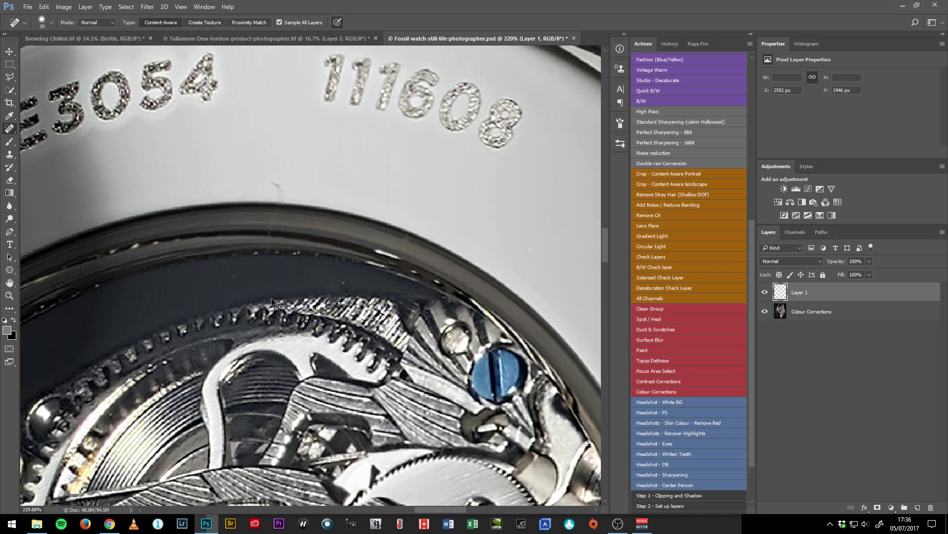
{"action": "left_click_drag", "start_coordinate": [468, 332], "coordinate": [290, 370]}
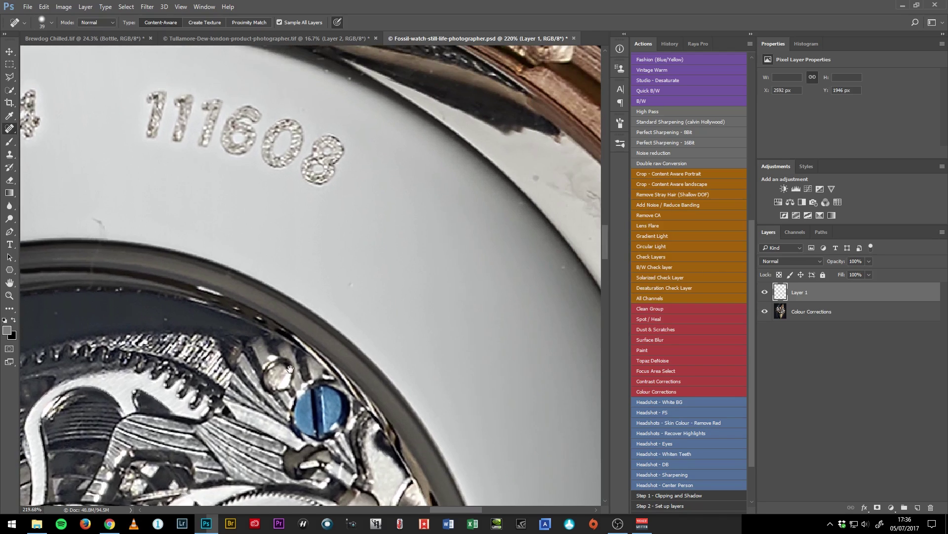
{"action": "right_click", "coordinate": [9, 129]}
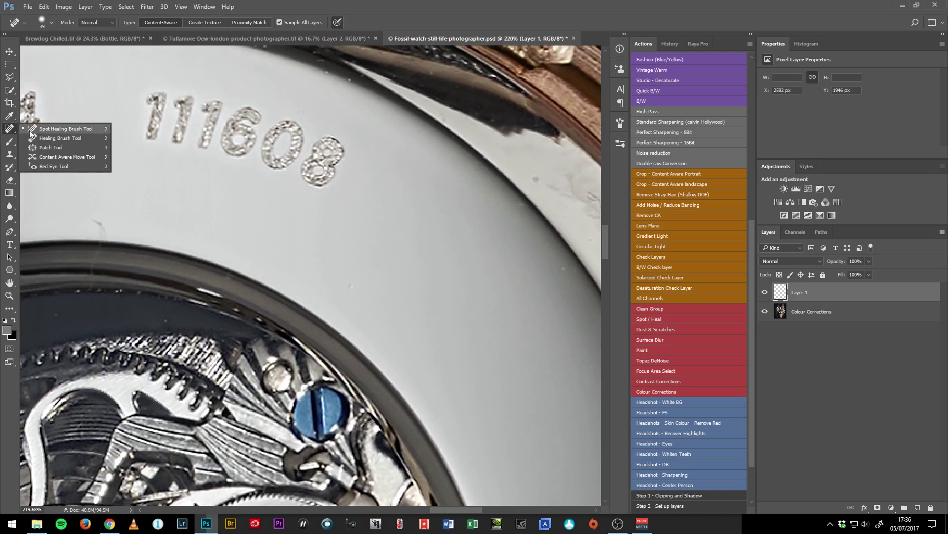
{"action": "left_click", "coordinate": [49, 138]}
{"action": "left_click_drag", "start_coordinate": [470, 367], "coordinate": [345, 292]}
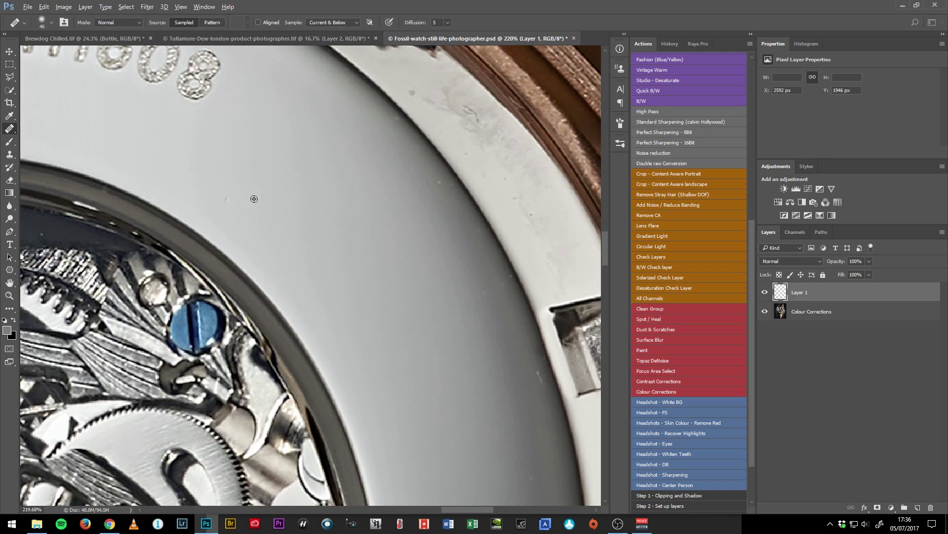
{"action": "left_click", "coordinate": [285, 175], "text": "alt"}
{"action": "left_click", "coordinate": [229, 201]}
{"action": "left_click_drag", "start_coordinate": [350, 222], "coordinate": [260, 294]}
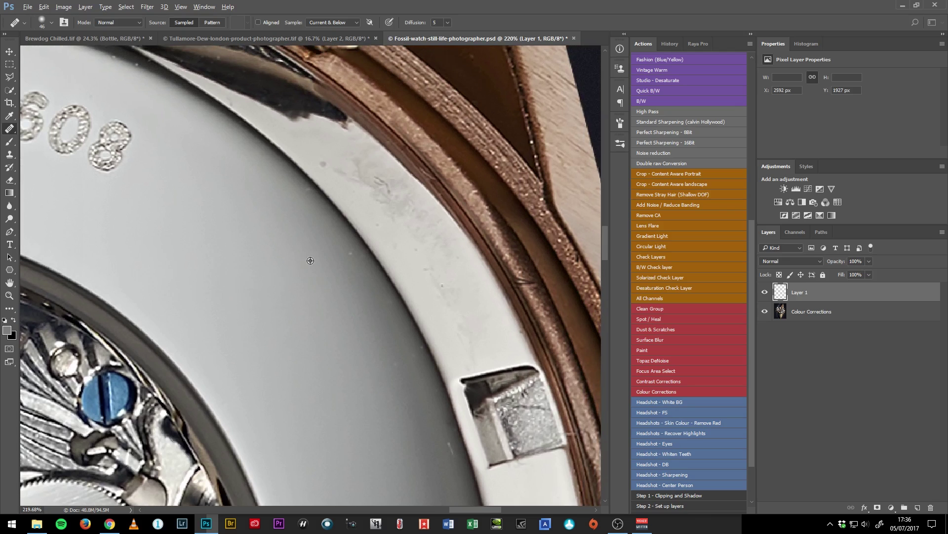
Step: Try to heal the specks along the ring's dark outer edge with the Healing Brush, and undo the last dab
{"action": "scroll", "coordinate": [277, 259], "scroll_direction": "up", "scroll_amount": 3}
{"action": "scroll", "coordinate": [296, 271], "scroll_direction": "left", "scroll_amount": 2}
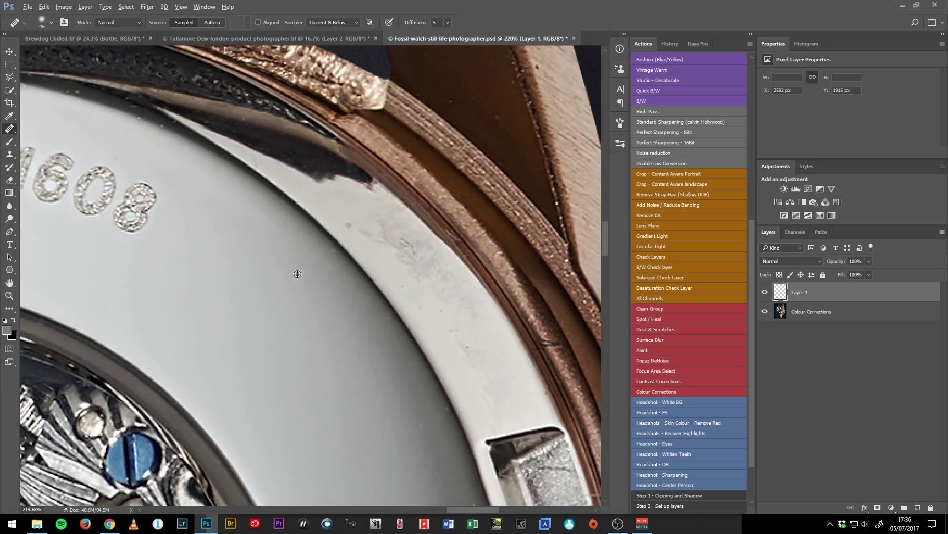
{"action": "scroll", "coordinate": [296, 291], "scroll_direction": "down", "scroll_amount": 2}
{"action": "scroll", "coordinate": [297, 291], "scroll_direction": "right", "scroll_amount": 1}
{"action": "left_click", "coordinate": [354, 244]}
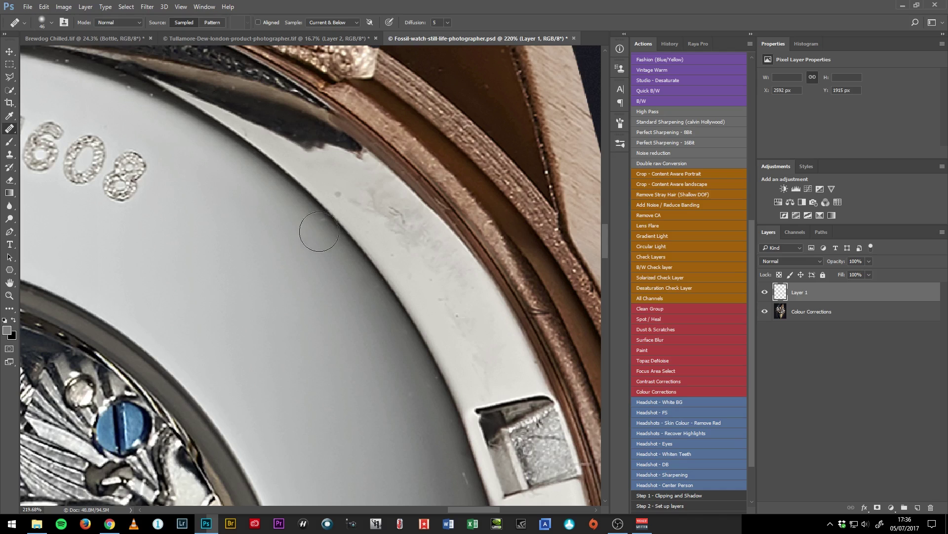
{"action": "left_click", "coordinate": [293, 252], "text": "alt"}
{"action": "left_click", "coordinate": [324, 222]}
{"action": "key", "text": "ctrl+z"}
{"action": "left_click_drag", "start_coordinate": [321, 340], "coordinate": [240, 258]}
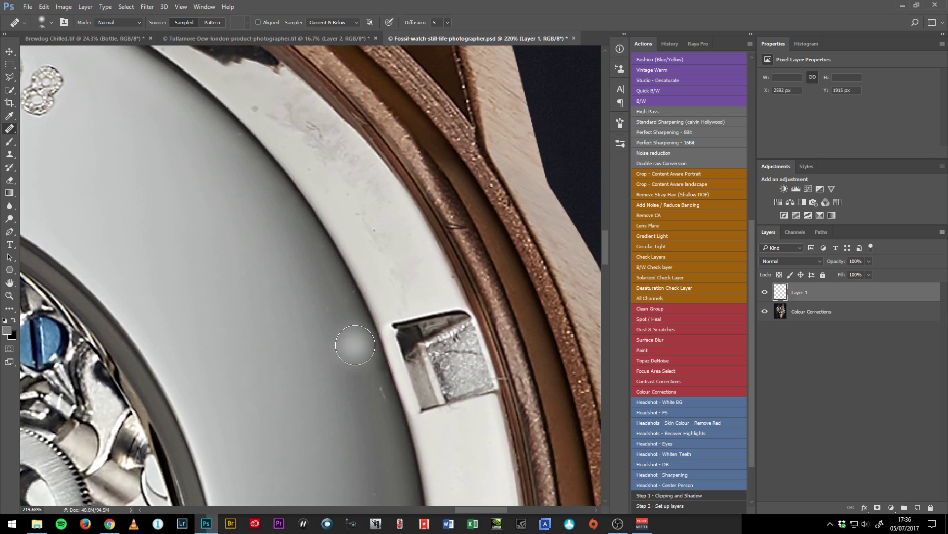
Step: Delete the healing layer so that only Colour Corrections is left
{"action": "key", "text": "Delete"}
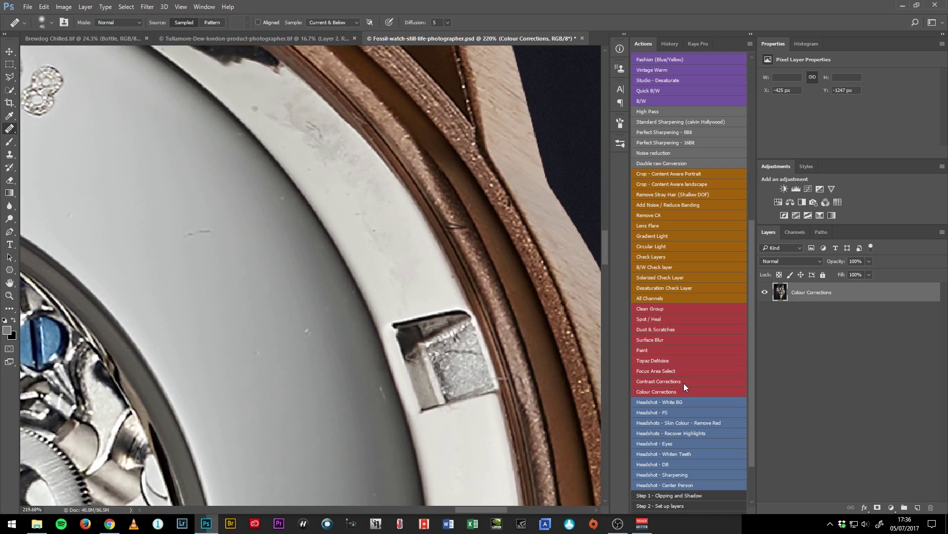
{"action": "key", "text": "z"}
{"action": "left_click_drag", "start_coordinate": [262, 252], "coordinate": [298, 273]}
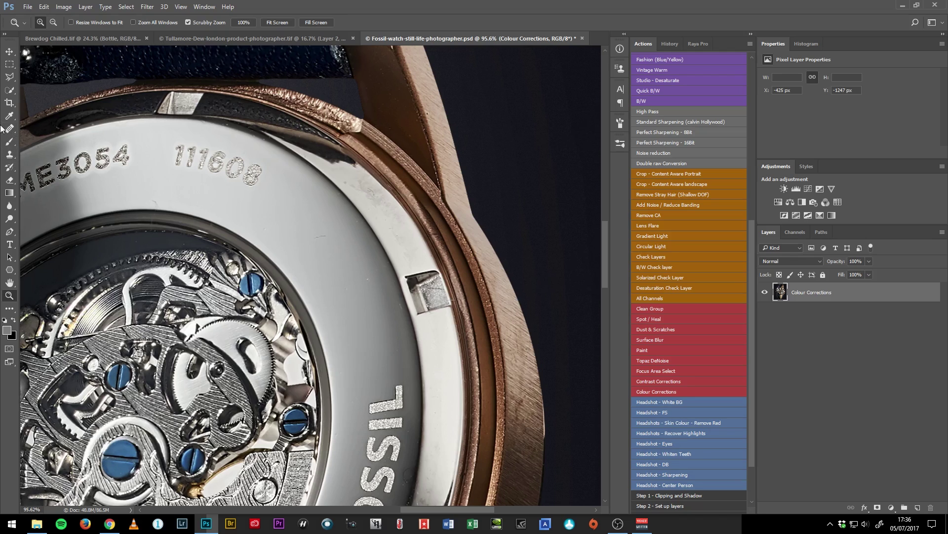
Step: Run the FS (8-bit) frequency separation action on Colour Corrections and continue to its Dust & Scratches settings
{"action": "left_click_drag", "start_coordinate": [750, 272], "coordinate": [753, 80]}
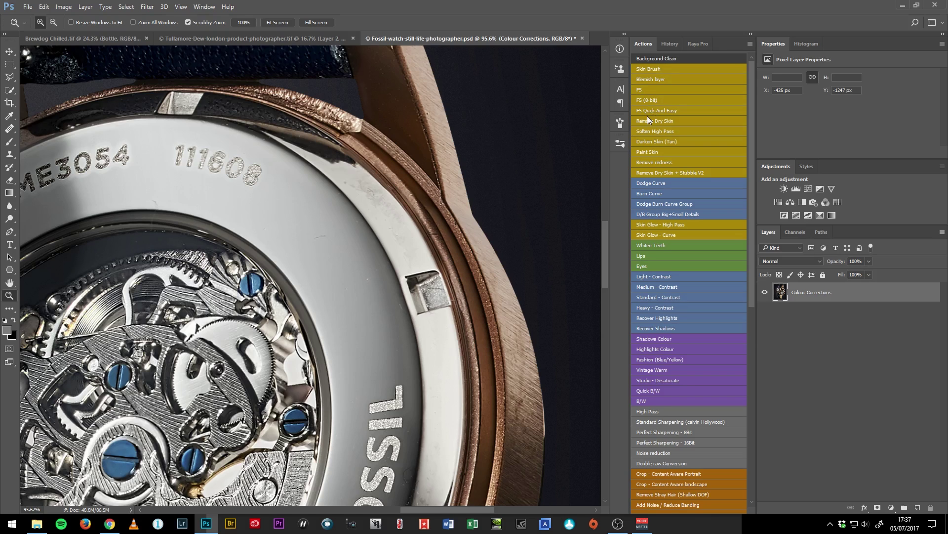
{"action": "left_click", "coordinate": [68, 7]}
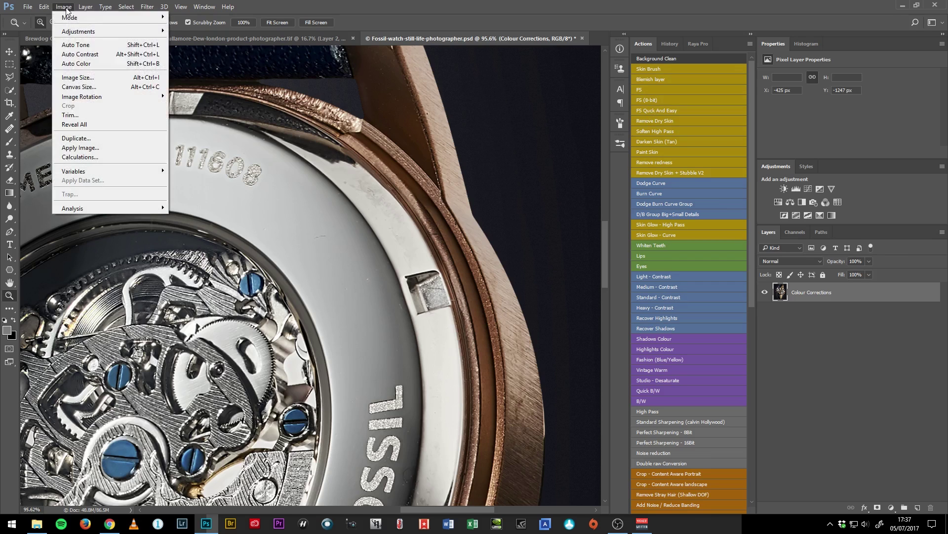
{"action": "left_click", "coordinate": [78, 64]}
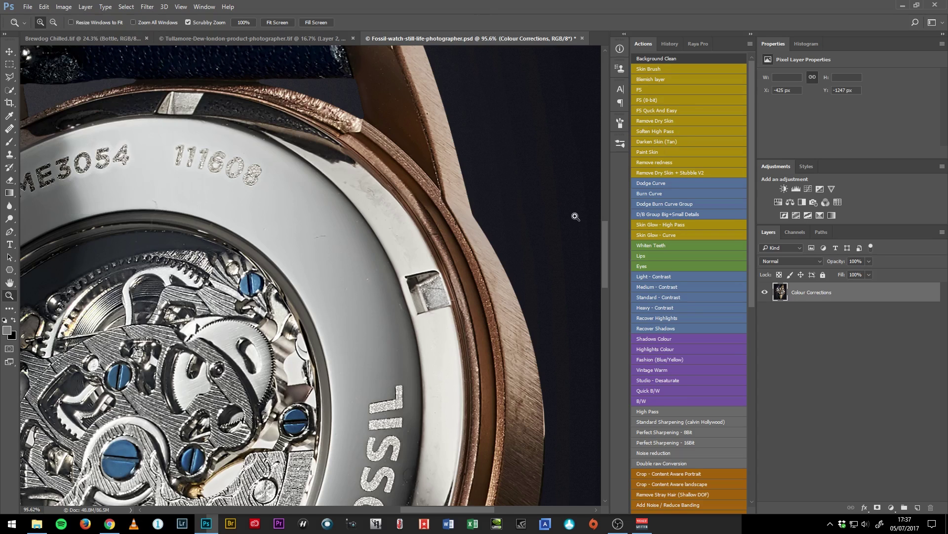
{"action": "left_click", "coordinate": [663, 100]}
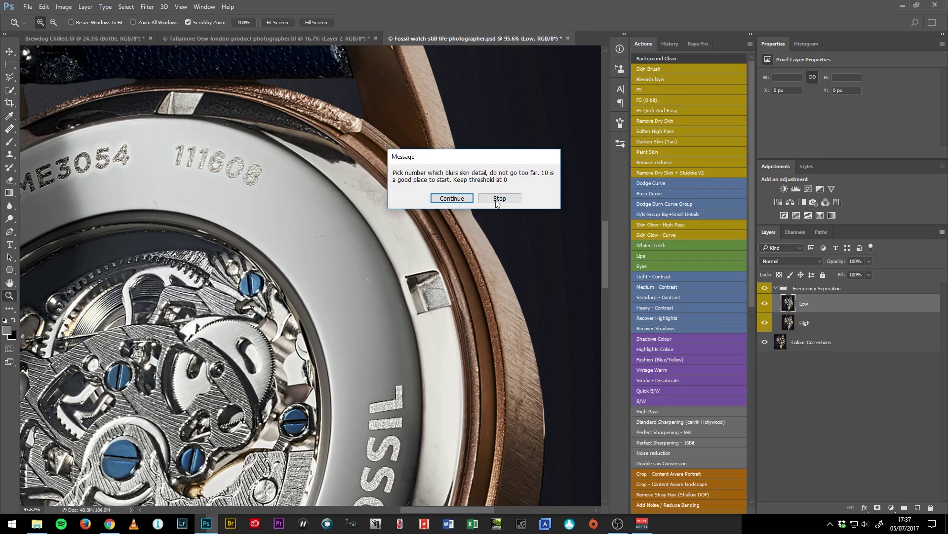
{"action": "left_click", "coordinate": [452, 198]}
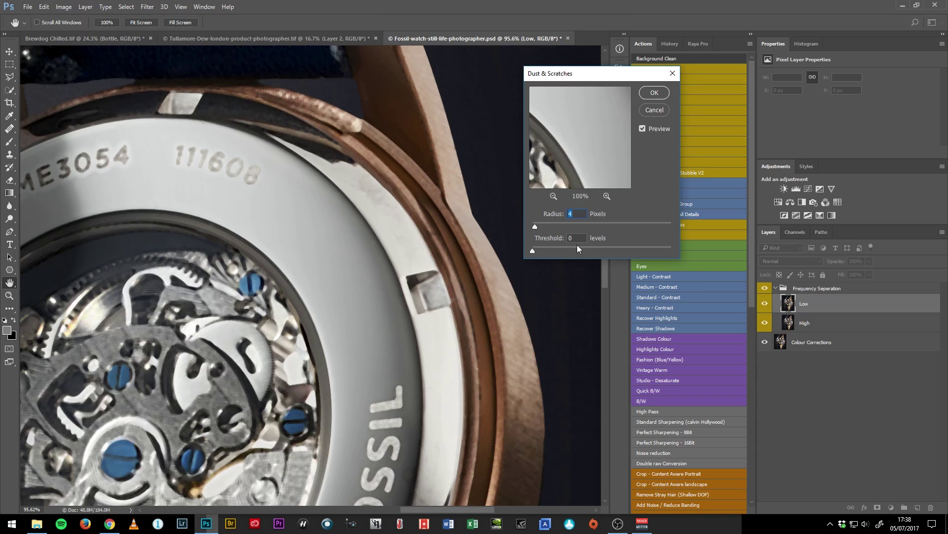
Step: Preview the FOSSIL and boxed 22 area at 100% and set the Low layer's Dust & Scratches radius to 8 pixels
{"action": "left_click_drag", "start_coordinate": [367, 379], "coordinate": [402, 168]}
{"action": "key", "text": "ctrl+plus"}
{"action": "key", "text": "ctrl+plus"}
{"action": "key", "text": "ctrl+plus"}
{"action": "left_click_drag", "start_coordinate": [406, 379], "coordinate": [339, 235]}
{"action": "scroll", "coordinate": [356, 244], "scroll_direction": "down", "scroll_amount": 4}
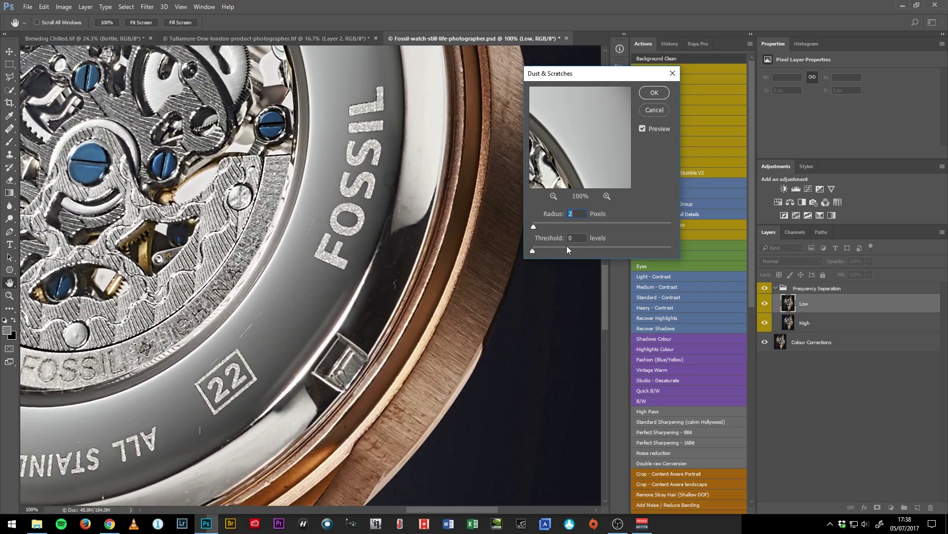
{"action": "key", "text": "Up"}
{"action": "key", "text": "Up"}
{"action": "key", "text": "Up"}
{"action": "key", "text": "Up"}
{"action": "key", "text": "Up"}
{"action": "key", "text": "Up"}
{"action": "key", "text": "Up"}
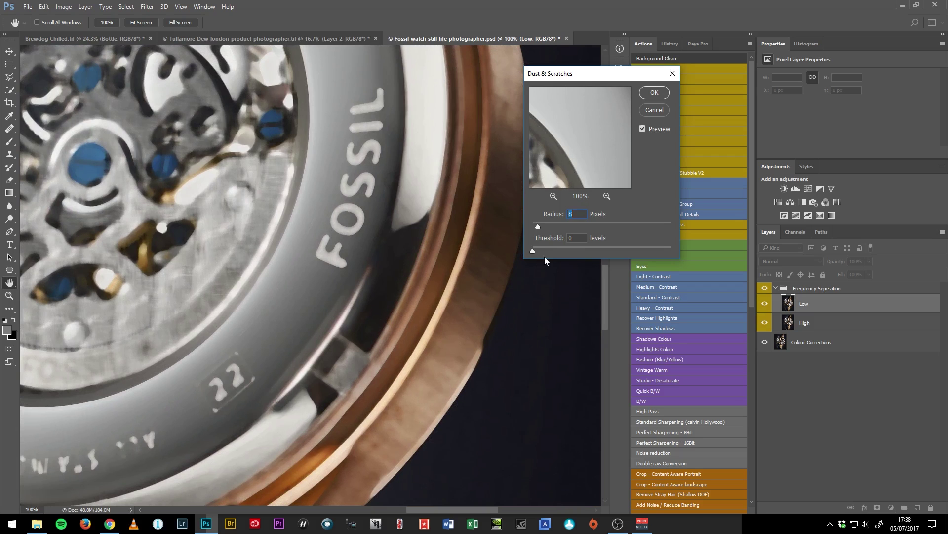
Step: Try raising the Dust & Scratches radius on the Low layer to 20 pixels
{"action": "key", "text": "Up"}
{"action": "key", "text": "Up"}
{"action": "key", "text": "Up"}
{"action": "key", "text": "Up"}
{"action": "key", "text": "Up"}
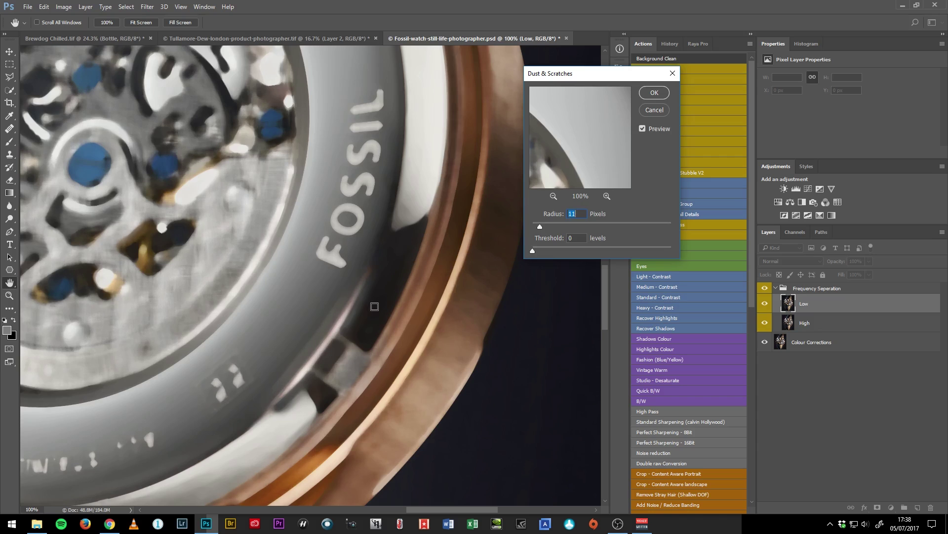
{"action": "key", "text": "Up"}
{"action": "key", "text": "Up"}
{"action": "key", "text": "Up"}
{"action": "key", "text": "Up"}
{"action": "key", "text": "Up"}
{"action": "key", "text": "Up"}
{"action": "key", "text": "Up"}
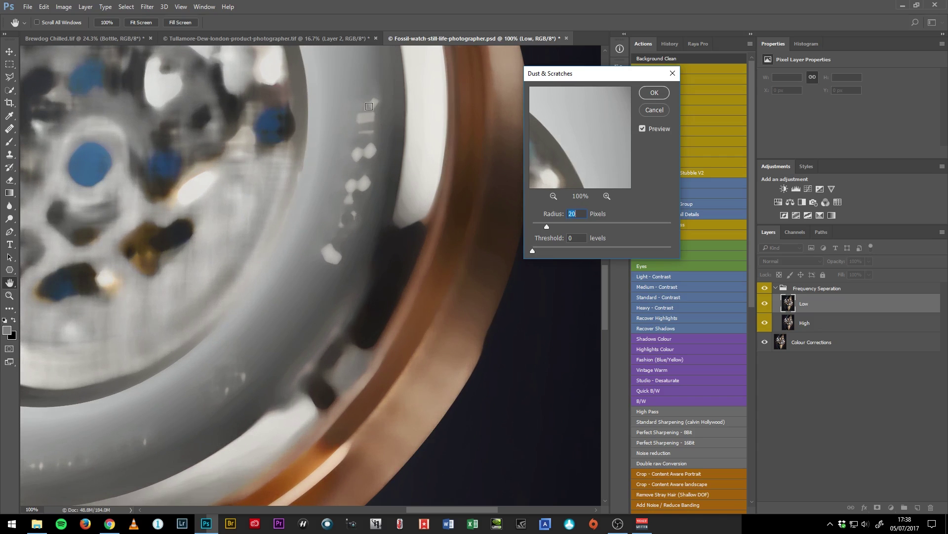
Step: Lower the Low layer's Dust & Scratches radius to 9 pixels, apply it and let the frequency separation action finish
{"action": "key", "text": "Down"}
{"action": "key", "text": "Down"}
{"action": "key", "text": "Down"}
{"action": "key", "text": "Down"}
{"action": "key", "text": "Down"}
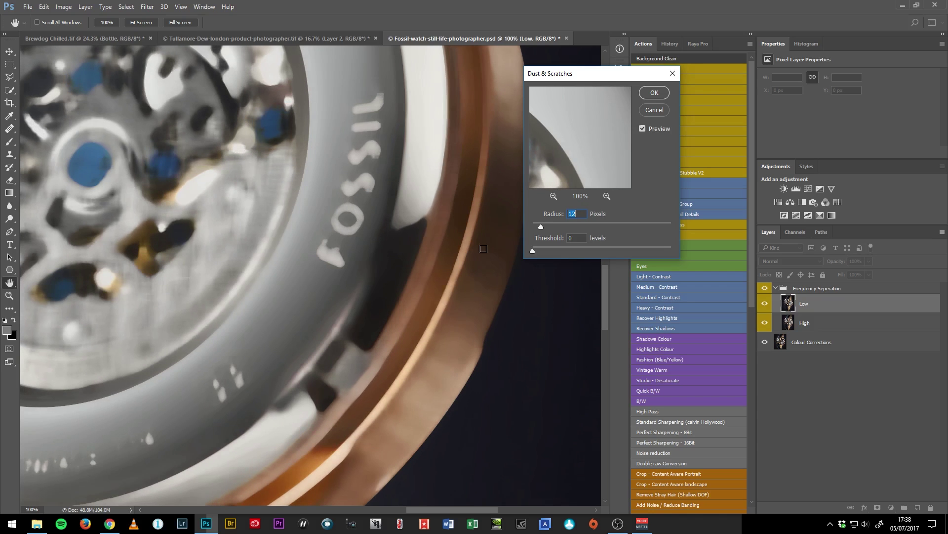
{"action": "key", "text": "Down"}
{"action": "key", "text": "Down"}
{"action": "key", "text": "Down"}
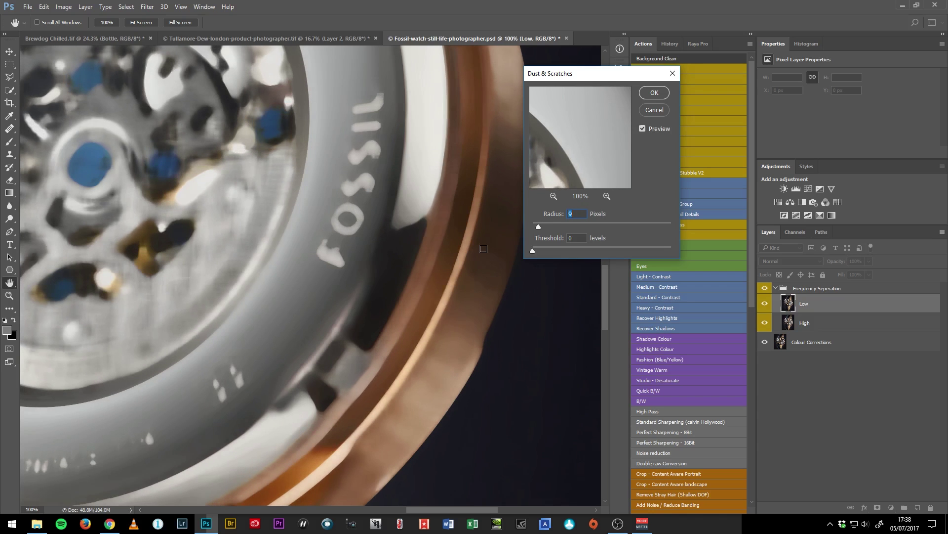
{"action": "key", "text": "Up"}
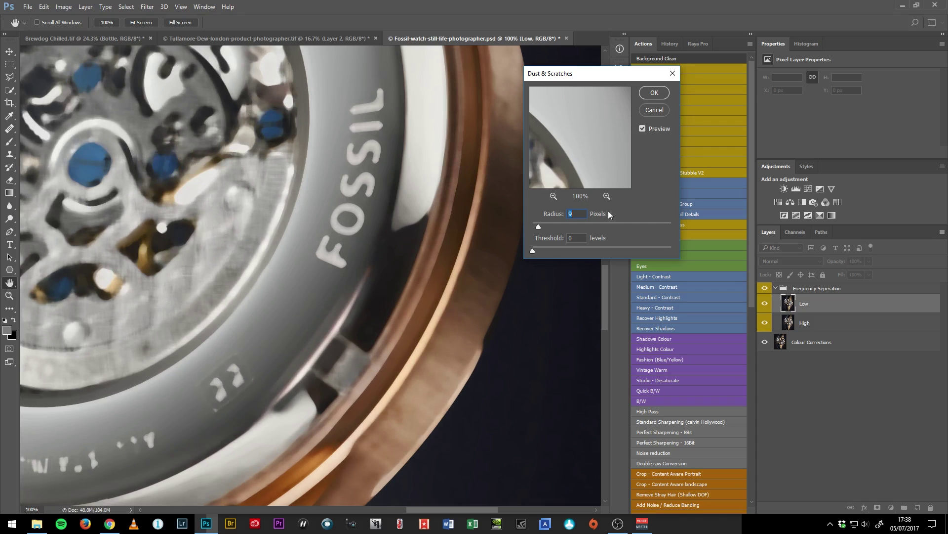
{"action": "left_click", "coordinate": [655, 93]}
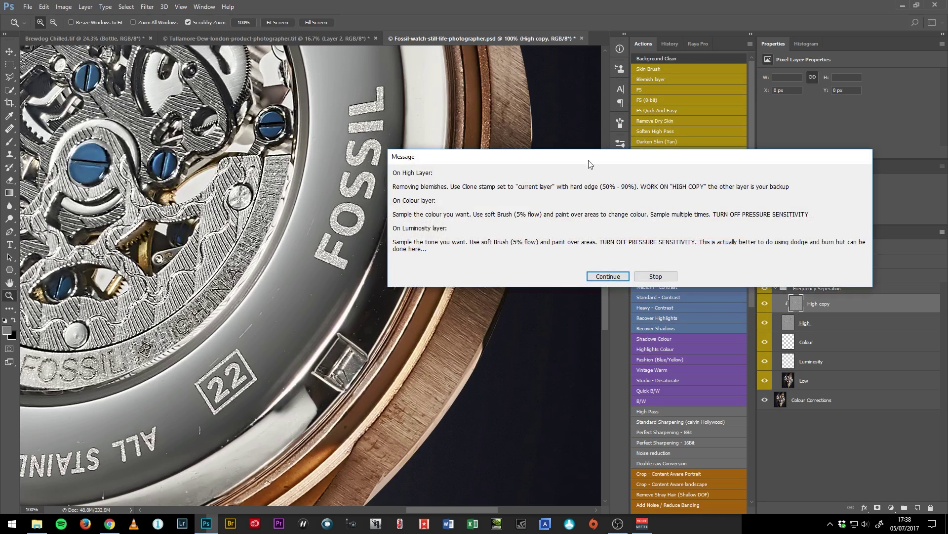
{"action": "left_click_drag", "start_coordinate": [612, 159], "coordinate": [441, 79]}
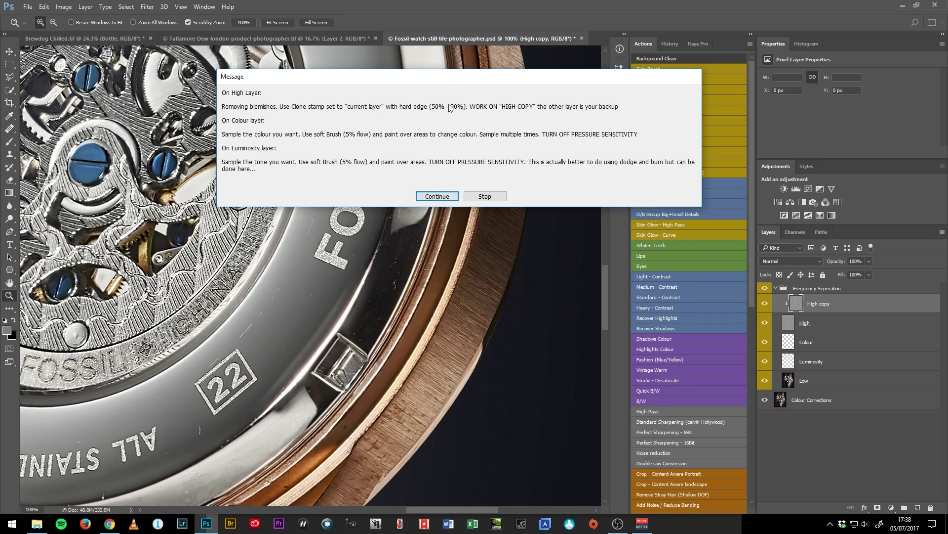
{"action": "left_click", "coordinate": [442, 197]}
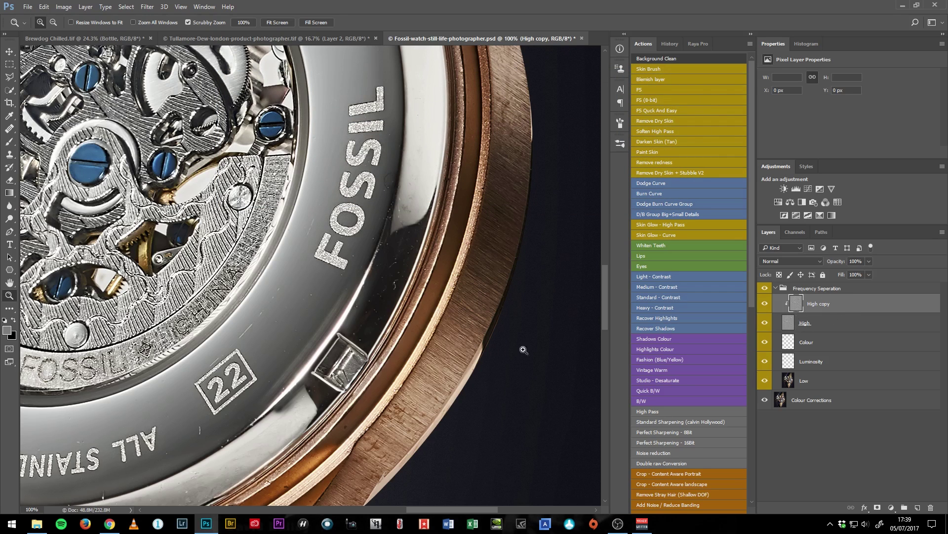
Step: Clone out the small scratches around the boxed 22 on High copy using the Clone Stamp set to sample Current Layer
{"action": "key", "text": "s"}
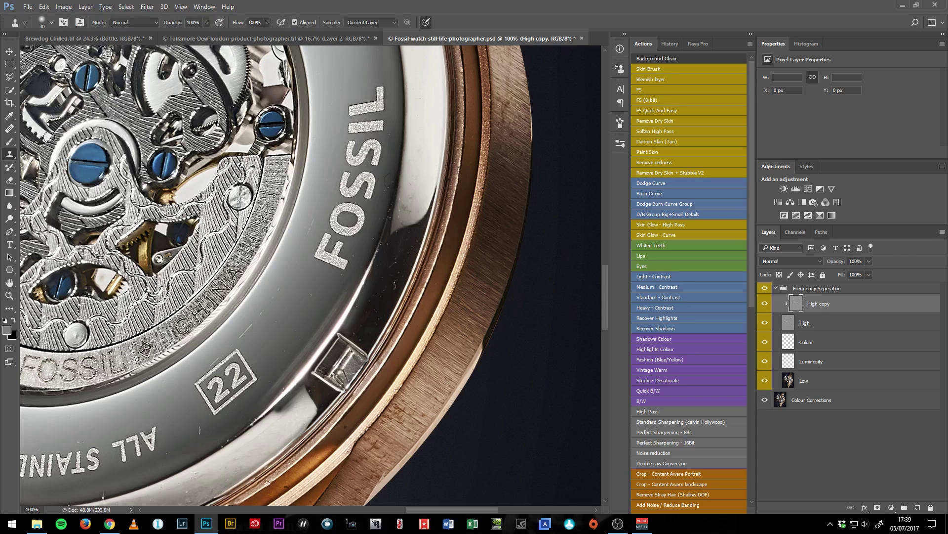
{"action": "left_click", "coordinate": [380, 22]}
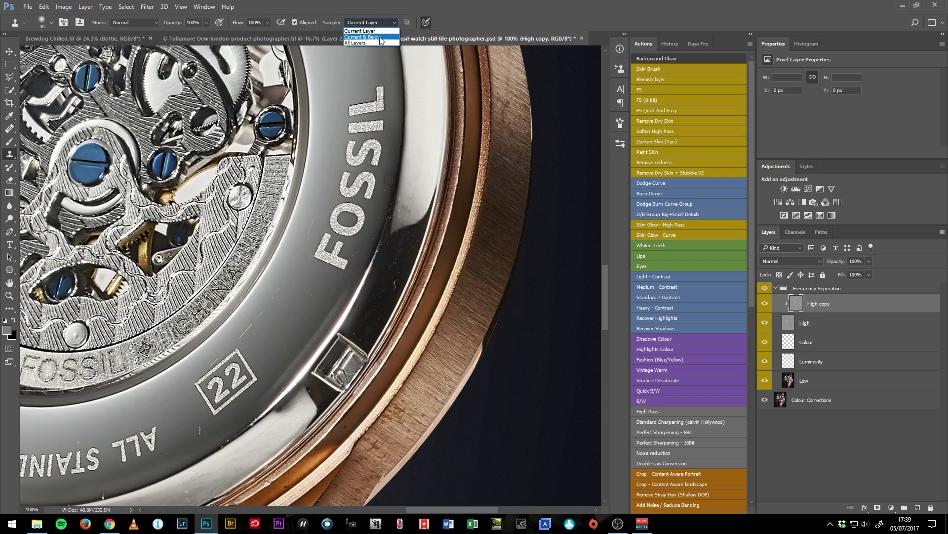
{"action": "key", "text": "Escape"}
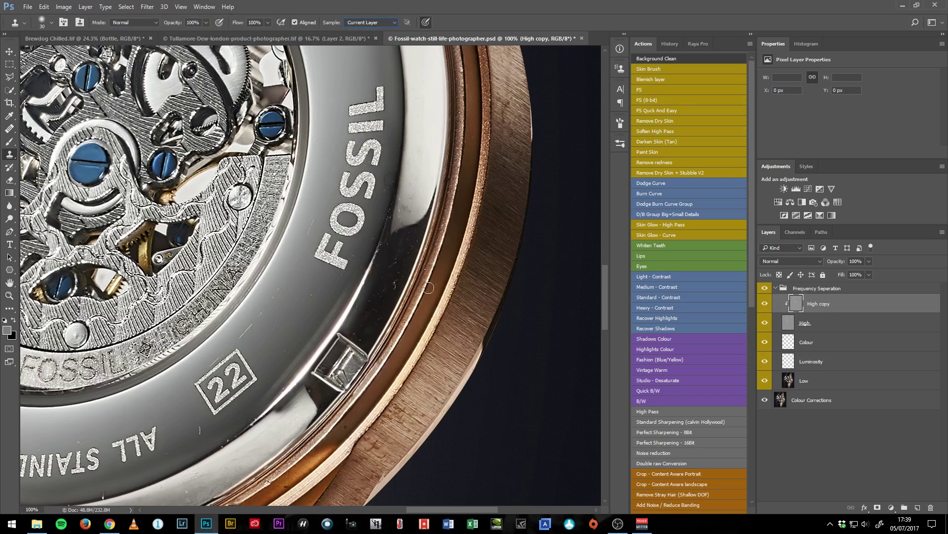
{"action": "left_click_drag", "start_coordinate": [280, 351], "coordinate": [344, 264]}
{"action": "scroll", "coordinate": [344, 264], "scroll_direction": "up", "scroll_amount": 5}
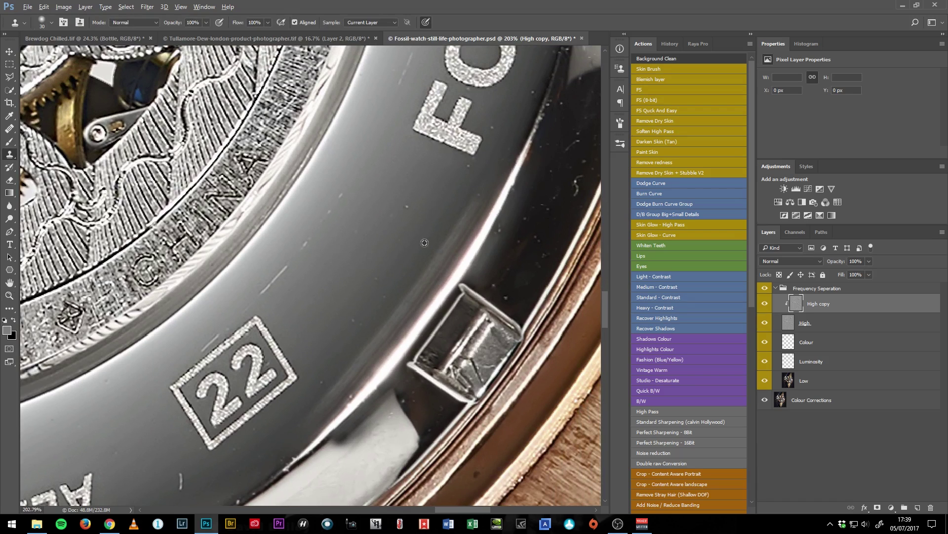
{"action": "left_click", "coordinate": [344, 142], "text": "alt"}
{"action": "left_click_drag", "start_coordinate": [375, 277], "coordinate": [376, 280]}
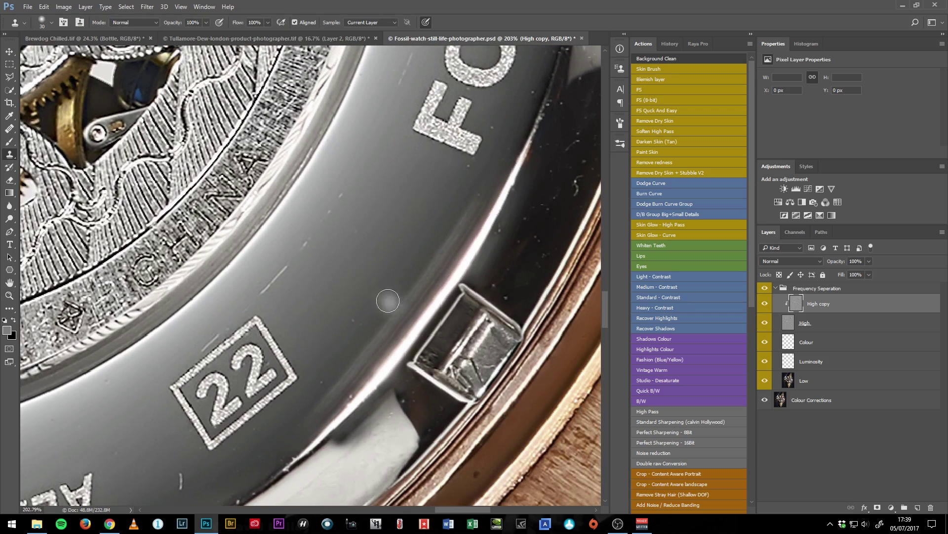
{"action": "left_click", "coordinate": [423, 224], "text": "alt"}
{"action": "mouse_move", "coordinate": [329, 198]}
{"action": "left_mouse_down"}
{"action": "mouse_move", "coordinate": [341, 196]}
{"action": "mouse_move", "coordinate": [322, 213]}
{"action": "left_mouse_up"}
{"action": "key", "text": "ctrl+z"}
{"action": "left_click_drag", "start_coordinate": [346, 269], "coordinate": [382, 303]}
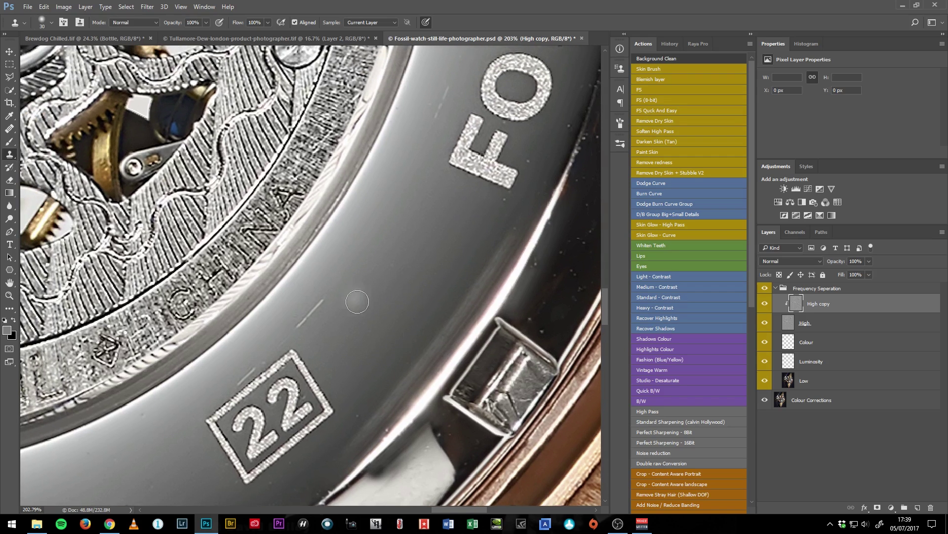
{"action": "left_click_drag", "start_coordinate": [319, 427], "coordinate": [526, 193]}
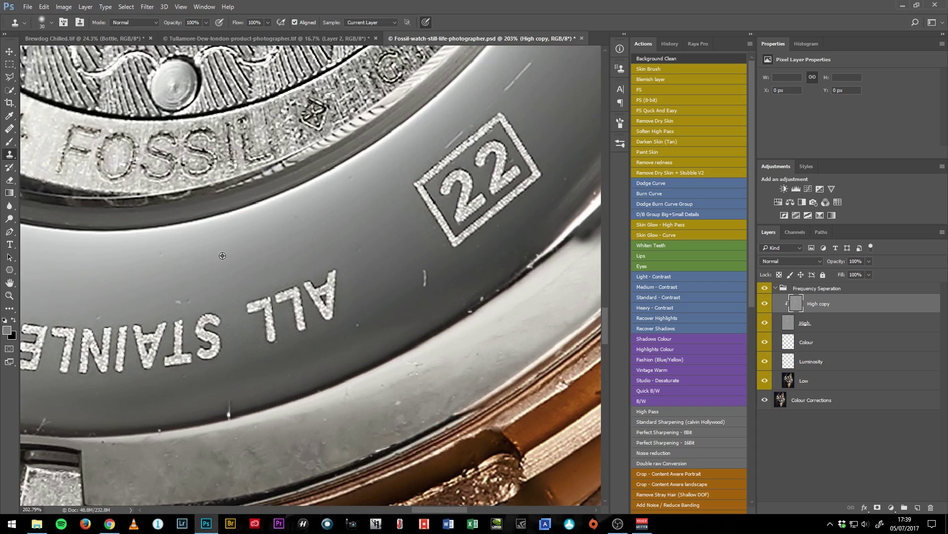
{"action": "left_click", "coordinate": [422, 275]}
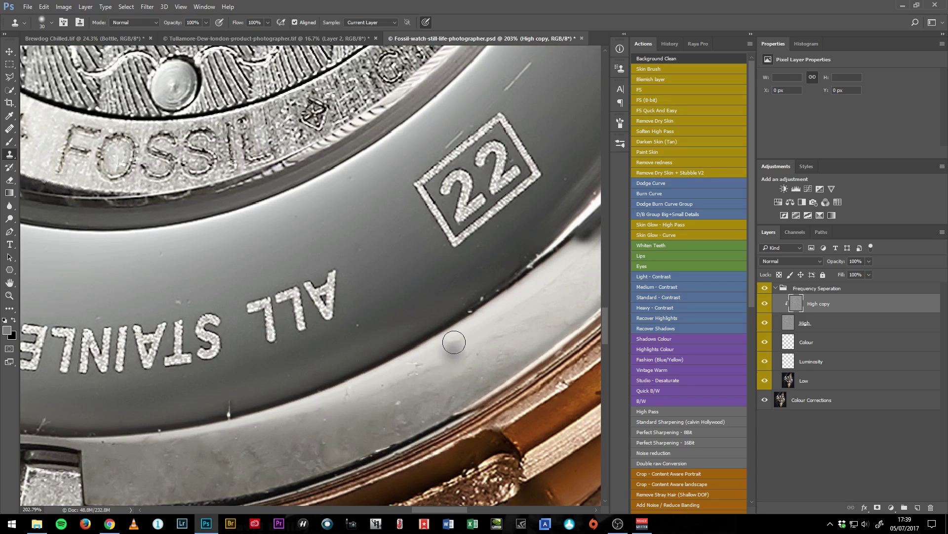
Step: Compare the watch with the frequency separation group hidden and shown, and examine the scratches along the upper part of the case back
{"action": "left_click", "coordinate": [766, 288]}
{"action": "left_click", "coordinate": [765, 289]}
{"action": "left_click", "coordinate": [766, 289]}
{"action": "left_click", "coordinate": [765, 289]}
{"action": "left_click_drag", "start_coordinate": [484, 170], "coordinate": [319, 398]}
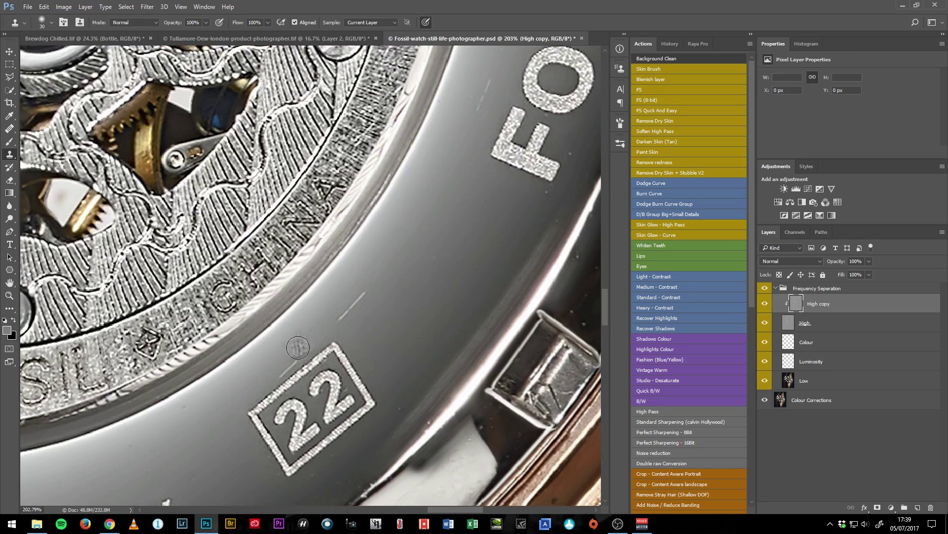
{"action": "left_click_drag", "start_coordinate": [440, 218], "coordinate": [407, 399]}
{"action": "left_click_drag", "start_coordinate": [411, 161], "coordinate": [432, 324]}
{"action": "left_click_drag", "start_coordinate": [393, 281], "coordinate": [393, 342]}
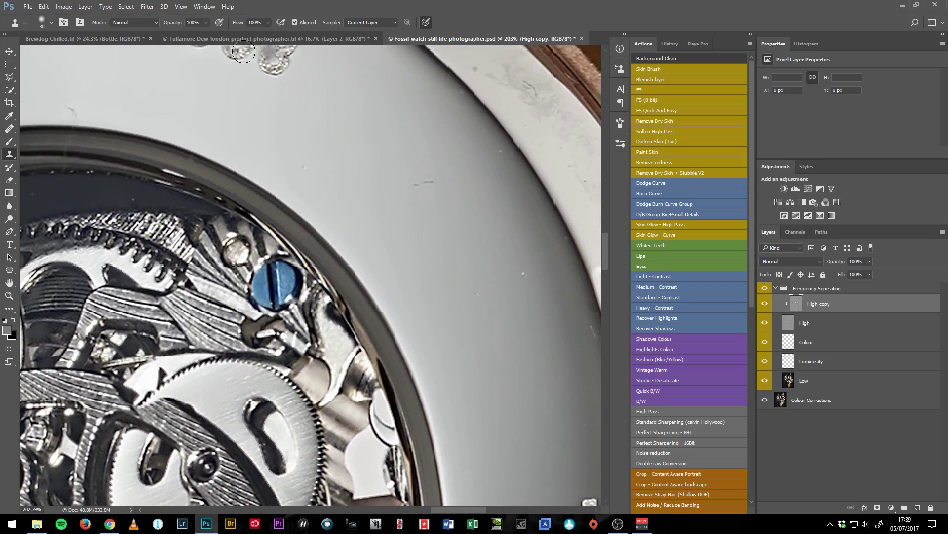
Step: Switch to the Tullamore Dew image, merge Layer 2 into Layer 1 and run the frequency separation action up to its Dust & Scratches settings
{"action": "left_click", "coordinate": [267, 38]}
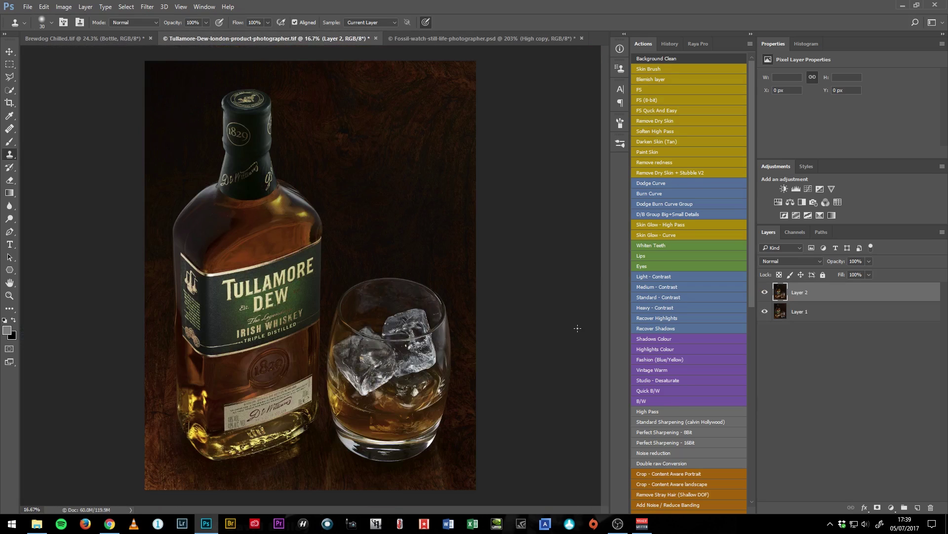
{"action": "key", "text": "ctrl+e"}
{"action": "left_click", "coordinate": [675, 110]}
{"action": "left_click", "coordinate": [291, 118]}
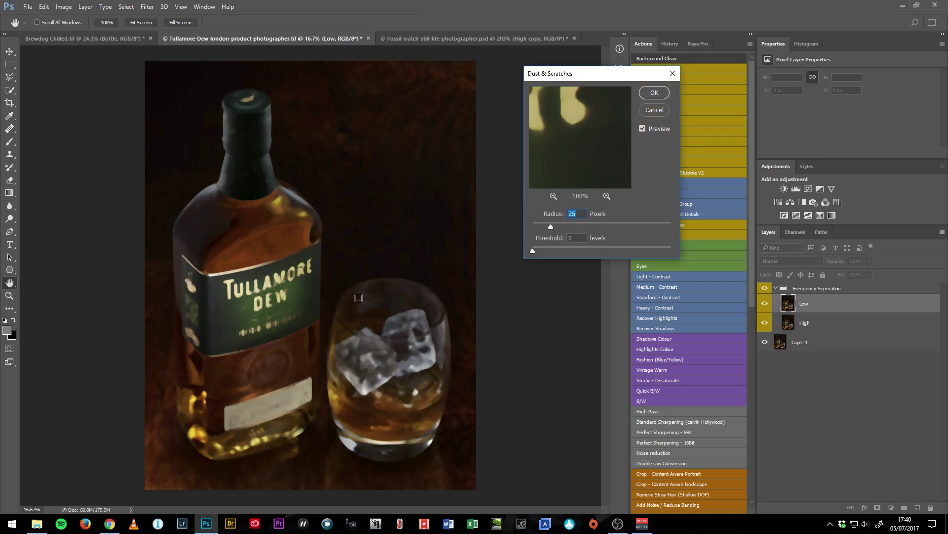
Step: Try a Dust & Scratches radius of 10 pixels on the Low layer, checking the bottle's labels and embossed seal at 100%
{"action": "type", "text": "10"}
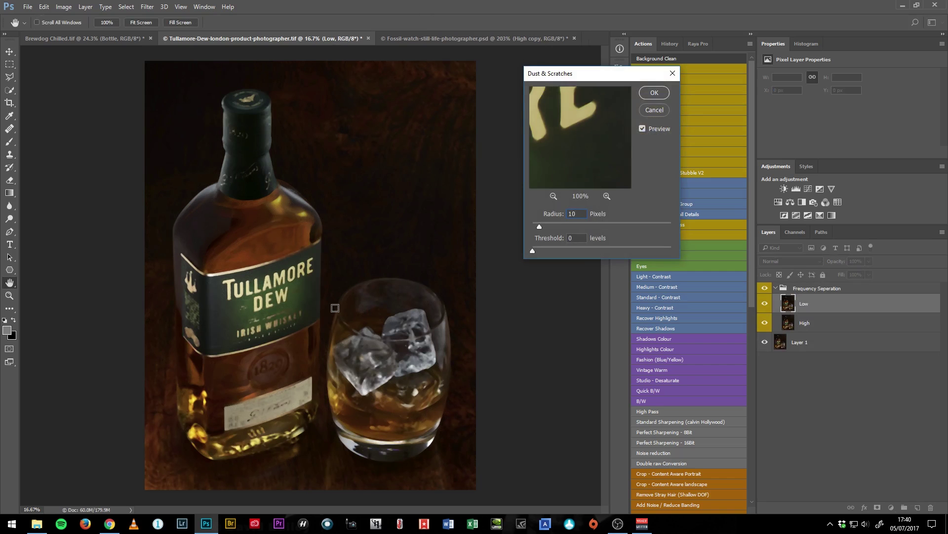
{"action": "key", "text": "ctrl+plus"}
{"action": "key", "text": "ctrl+plus"}
{"action": "key", "text": "ctrl+plus"}
{"action": "key", "text": "ctrl+plus"}
{"action": "key", "text": "ctrl+plus"}
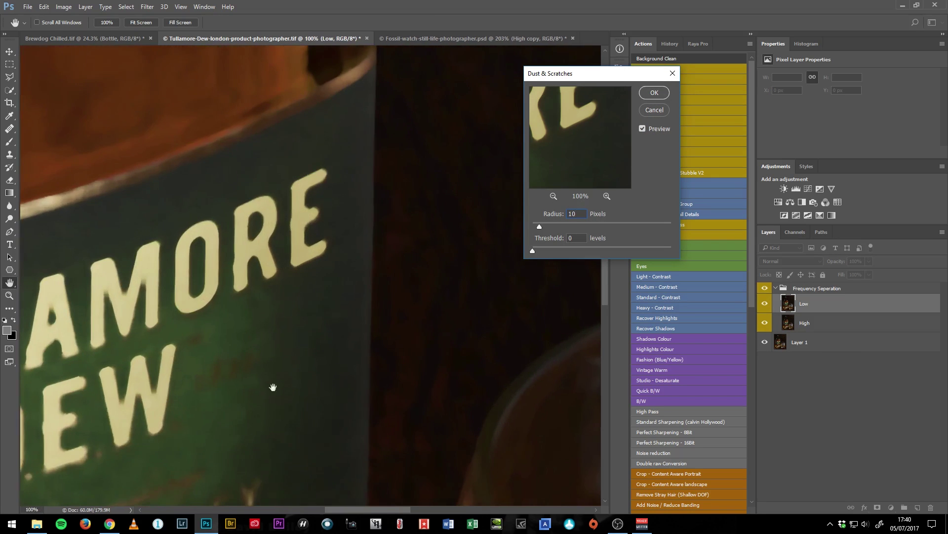
{"action": "left_click_drag", "start_coordinate": [273, 387], "coordinate": [396, 118]}
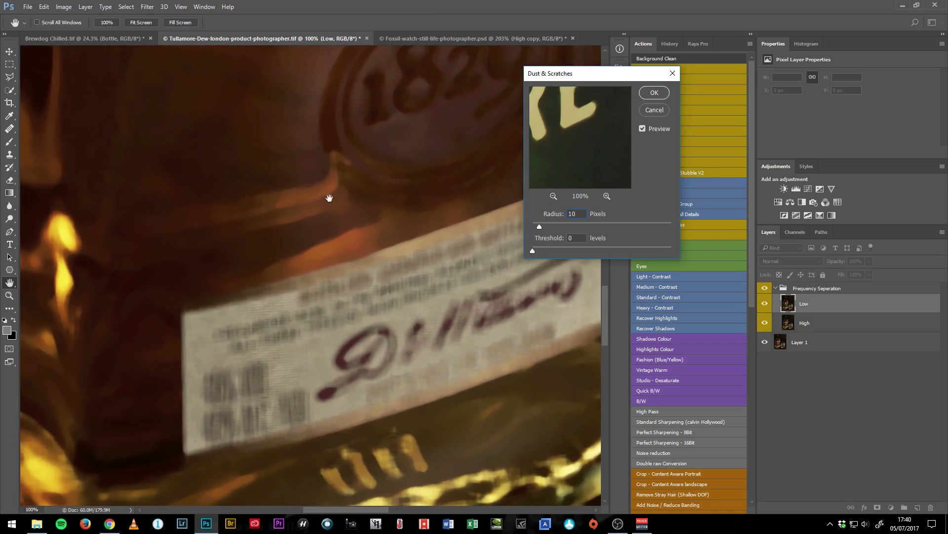
{"action": "left_click_drag", "start_coordinate": [368, 276], "coordinate": [409, 364]}
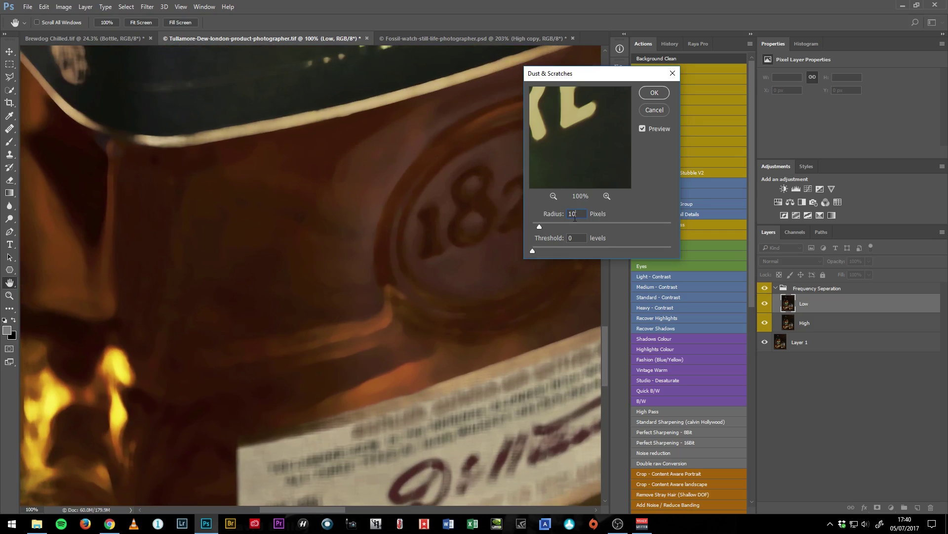
Step: Lower the bottle's Low layer Dust & Scratches radius to about 3 pixels, apply it and let the frequency separation action finish
{"action": "key", "text": "Down"}
{"action": "key", "text": "Down"}
{"action": "key", "text": "Down"}
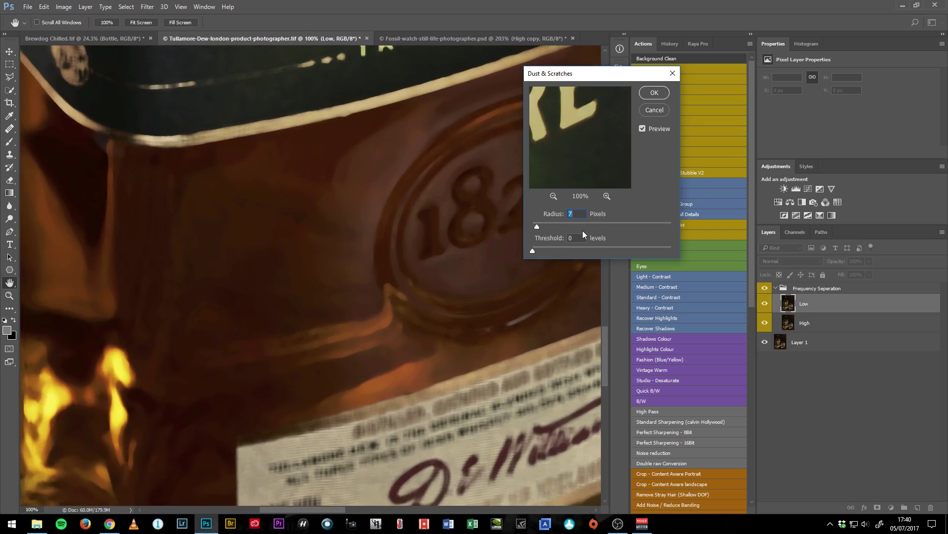
{"action": "key", "text": "Down"}
{"action": "key", "text": "Down"}
{"action": "key", "text": "Down"}
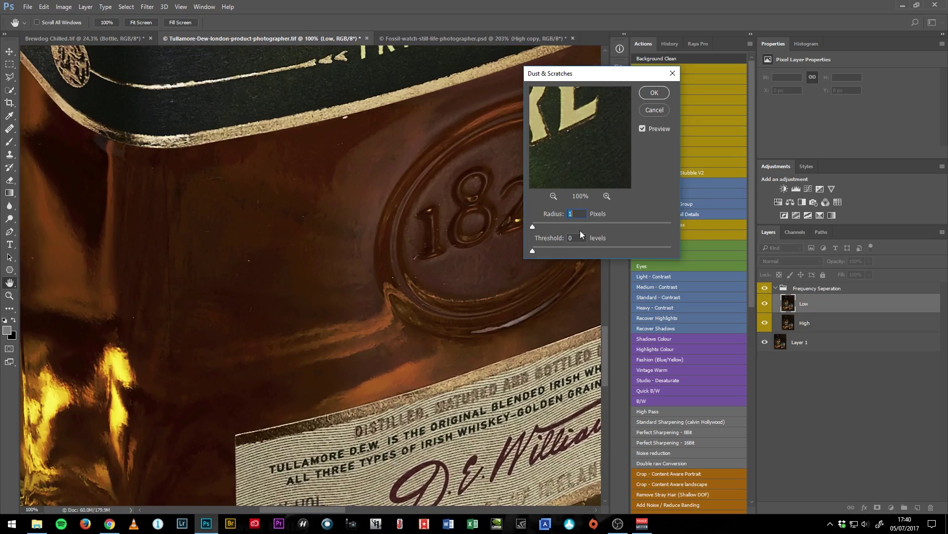
{"action": "key", "text": "Up"}
{"action": "key", "text": "Up"}
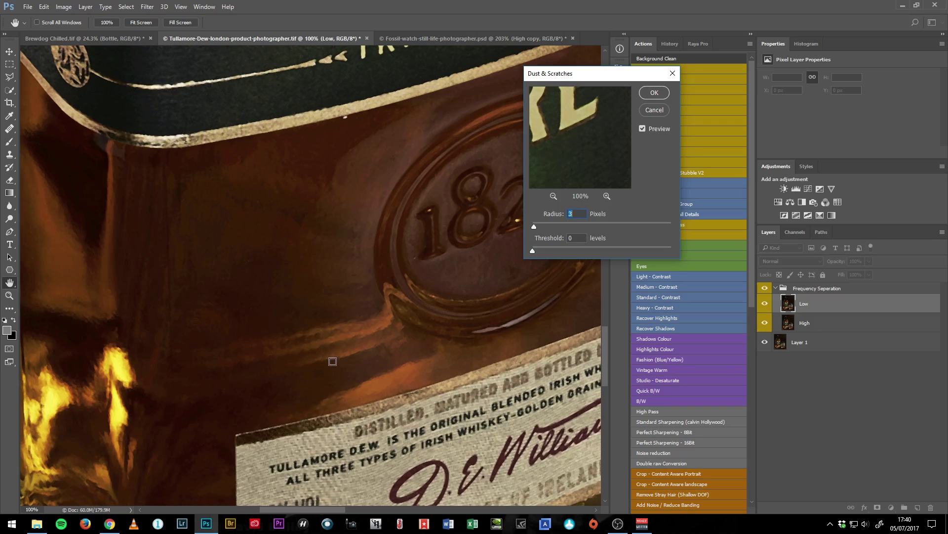
{"action": "key", "text": "Up"}
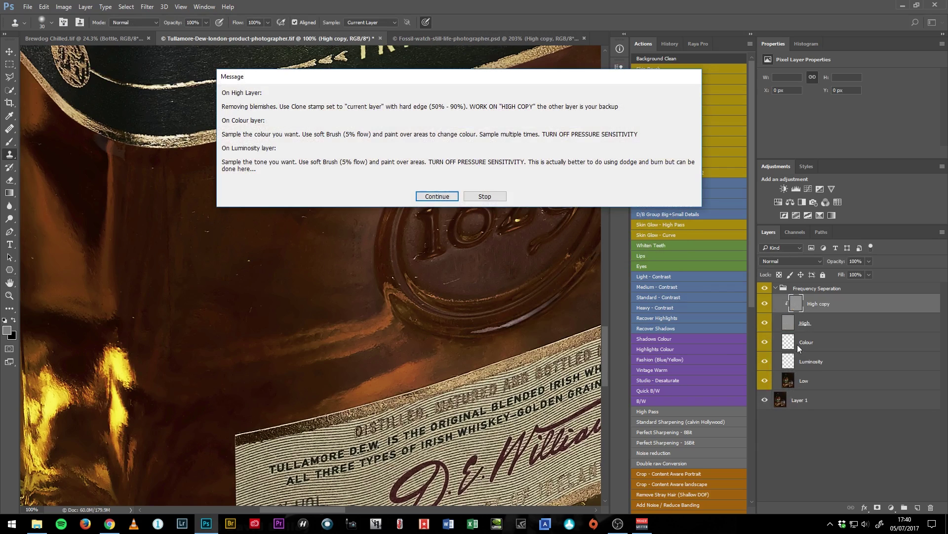
{"action": "left_click", "coordinate": [437, 197]}
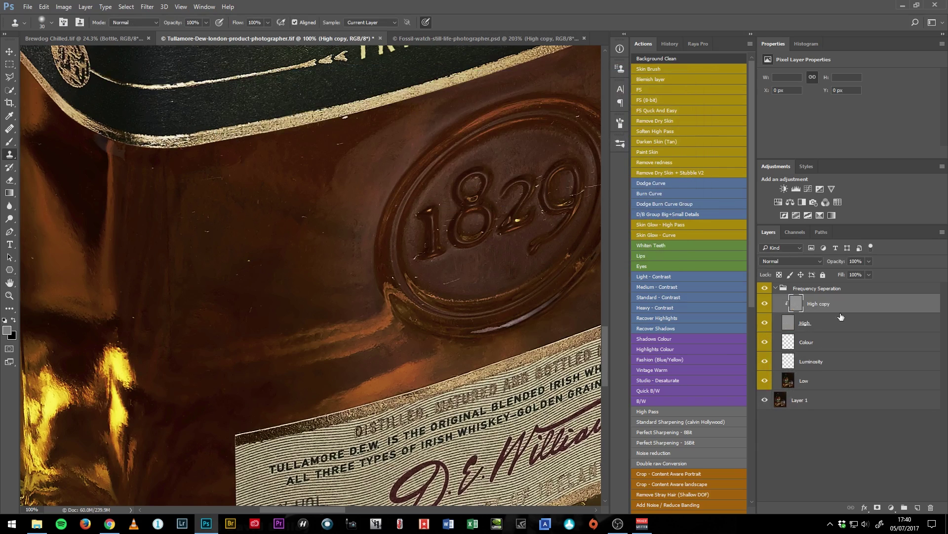
Step: Clone out a first scratch on the amber glass beside the 1829 seal on High copy, comparing the layer hidden and shown
{"action": "scroll", "coordinate": [289, 250], "scroll_direction": "up", "scroll_amount": 3}
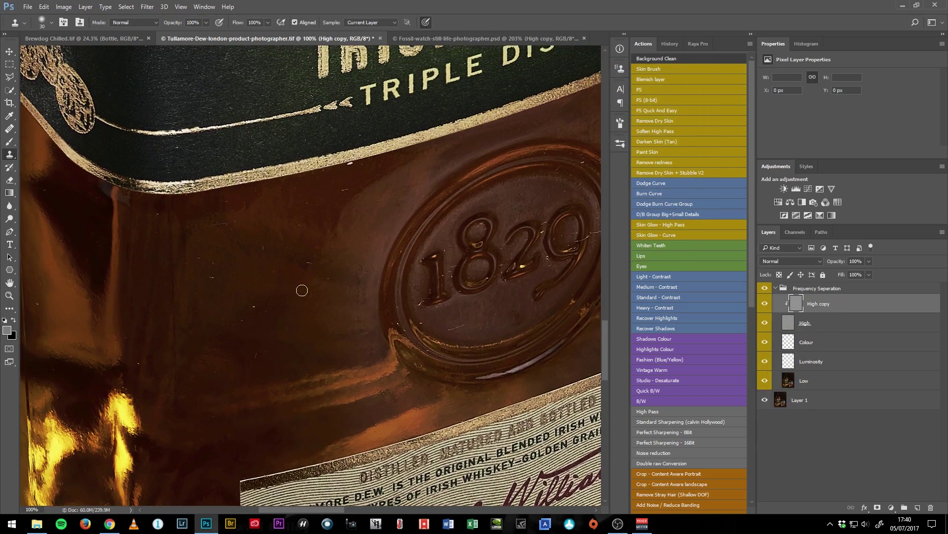
{"action": "key", "text": "ctrl+0"}
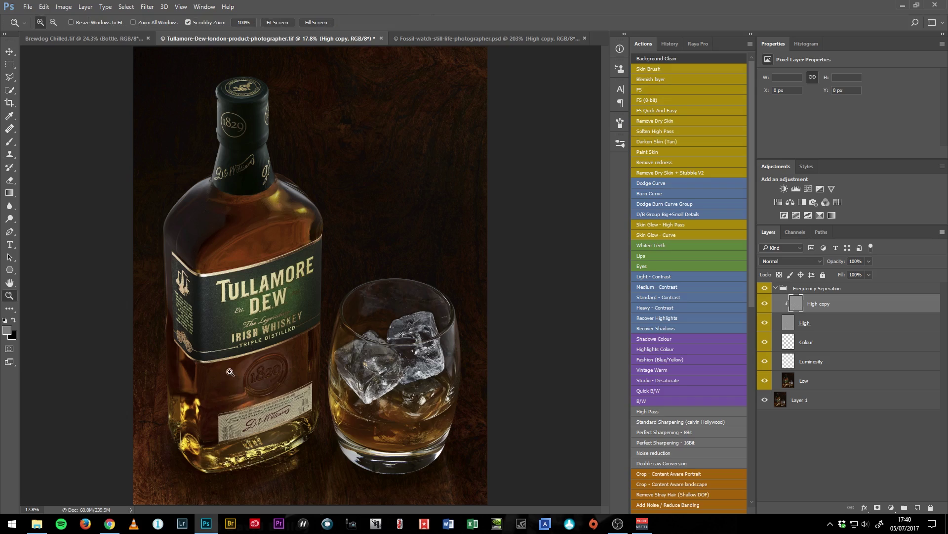
{"action": "scroll", "coordinate": [230, 378], "scroll_direction": "up", "scroll_amount": 5}
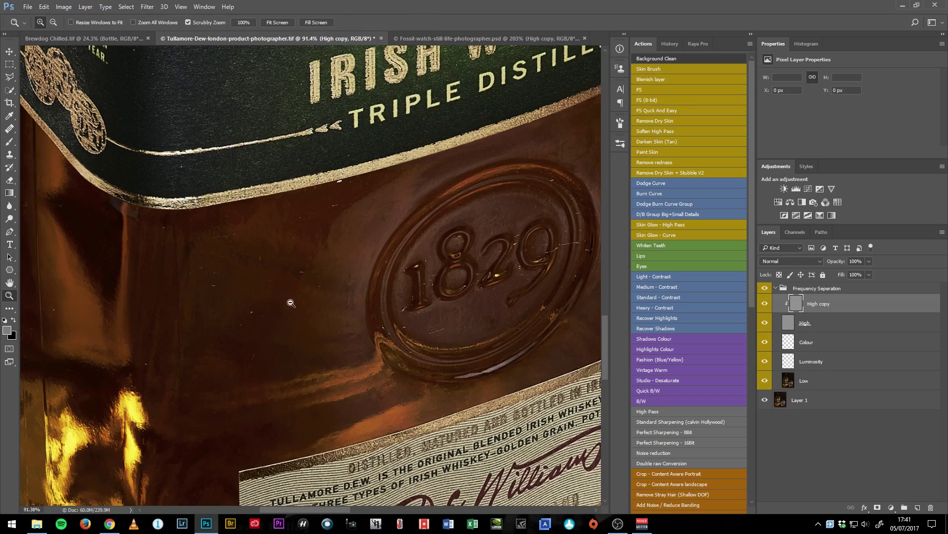
{"action": "scroll", "coordinate": [288, 303], "scroll_direction": "up", "scroll_amount": 4}
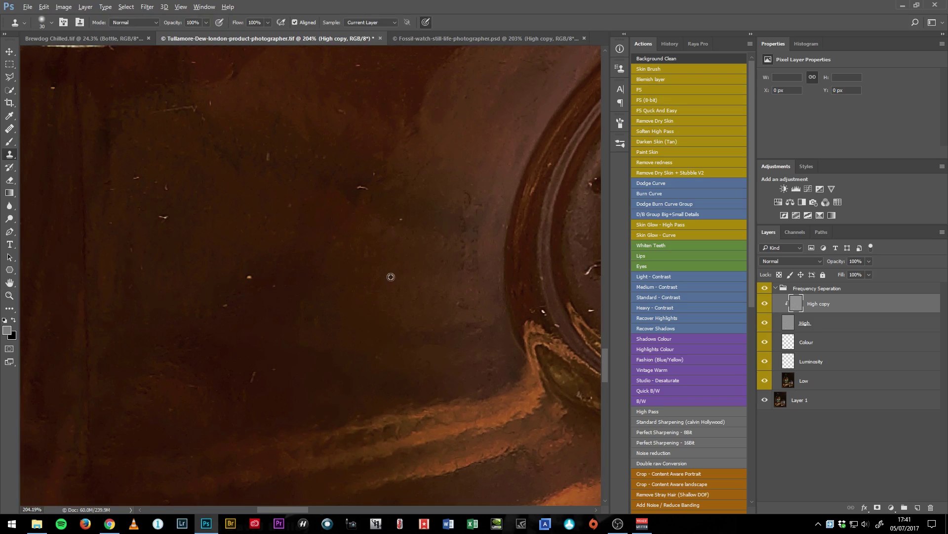
{"action": "left_click", "coordinate": [379, 276], "text": "alt"}
{"action": "left_click_drag", "start_coordinate": [345, 205], "coordinate": [366, 183]}
{"action": "left_click", "coordinate": [764, 306]}
{"action": "left_click", "coordinate": [763, 306]}
{"action": "left_click", "coordinate": [764, 305]}
{"action": "left_click", "coordinate": [765, 306]}
{"action": "left_click", "coordinate": [764, 305]}
{"action": "left_click", "coordinate": [763, 306]}
Step: Clone out the remaining specks and fine scratches across the dark amber glass between the bottle's edge and the 1829 seal
{"action": "left_click", "coordinate": [395, 282], "text": "alt"}
{"action": "left_click_drag", "start_coordinate": [294, 209], "coordinate": [280, 214]}
{"action": "left_click", "coordinate": [191, 252], "text": "alt"}
{"action": "left_click_drag", "start_coordinate": [274, 166], "coordinate": [266, 153]}
{"action": "left_click_drag", "start_coordinate": [206, 109], "coordinate": [152, 122]}
{"action": "left_click", "coordinate": [233, 225], "text": "alt"}
{"action": "left_click", "coordinate": [191, 196], "text": "alt"}
{"action": "mouse_move", "coordinate": [140, 187]}
{"action": "left_mouse_down"}
{"action": "mouse_move", "coordinate": [130, 175]}
{"action": "mouse_move", "coordinate": [156, 189]}
{"action": "left_mouse_up"}
{"action": "left_click", "coordinate": [123, 173], "text": "alt"}
{"action": "left_click", "coordinate": [109, 190]}
{"action": "left_click", "coordinate": [250, 275]}
{"action": "left_click", "coordinate": [418, 212]}
{"action": "left_click_drag", "start_coordinate": [383, 288], "coordinate": [306, 306]}
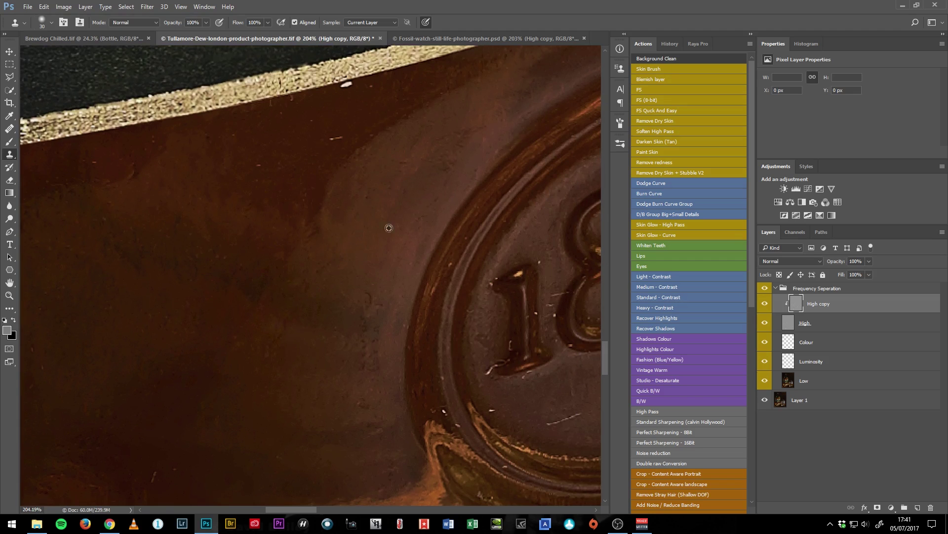
Step: Compare the glass with High copy hidden and shown, and clone out the scratches just below the label's gold border
{"action": "left_click", "coordinate": [378, 207], "text": "alt"}
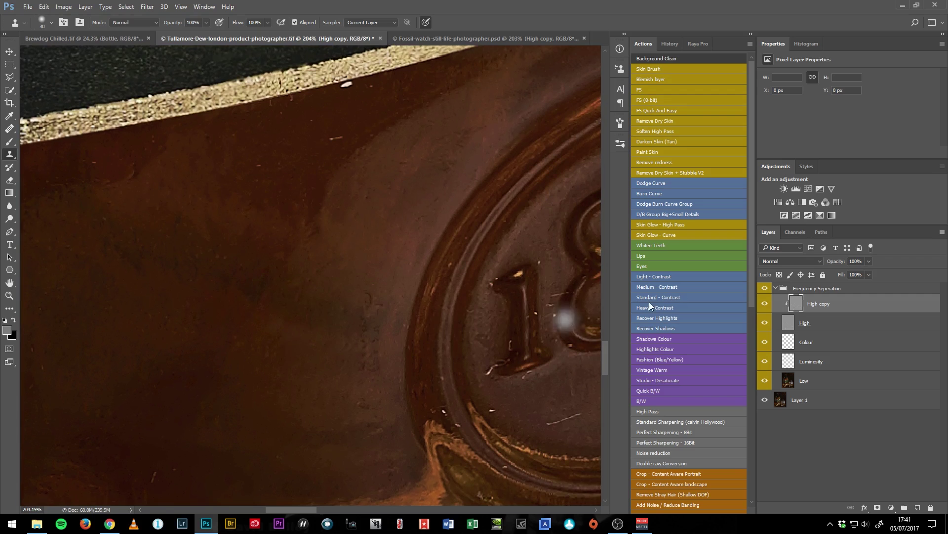
{"action": "left_click", "coordinate": [766, 303]}
{"action": "left_click", "coordinate": [765, 304]}
{"action": "left_click", "coordinate": [765, 303]}
{"action": "mouse_move", "coordinate": [200, 302]}
{"action": "left_mouse_down"}
{"action": "mouse_move", "coordinate": [252, 346]}
{"action": "mouse_move", "coordinate": [249, 364]}
{"action": "left_mouse_up"}
{"action": "left_click", "coordinate": [339, 203], "text": "alt"}
{"action": "mouse_move", "coordinate": [397, 203]}
{"action": "left_mouse_down"}
{"action": "mouse_move", "coordinate": [361, 203]}
{"action": "mouse_move", "coordinate": [383, 204]}
{"action": "left_mouse_up"}
{"action": "left_click", "coordinate": [267, 256], "text": "alt"}
{"action": "left_click_drag", "start_coordinate": [317, 230], "coordinate": [306, 231]}
Step: Clone out the specks and fine scratches on the dark glass below the label's gold border, working towards the bottle's edge
{"action": "left_click_drag", "start_coordinate": [262, 305], "coordinate": [353, 220]}
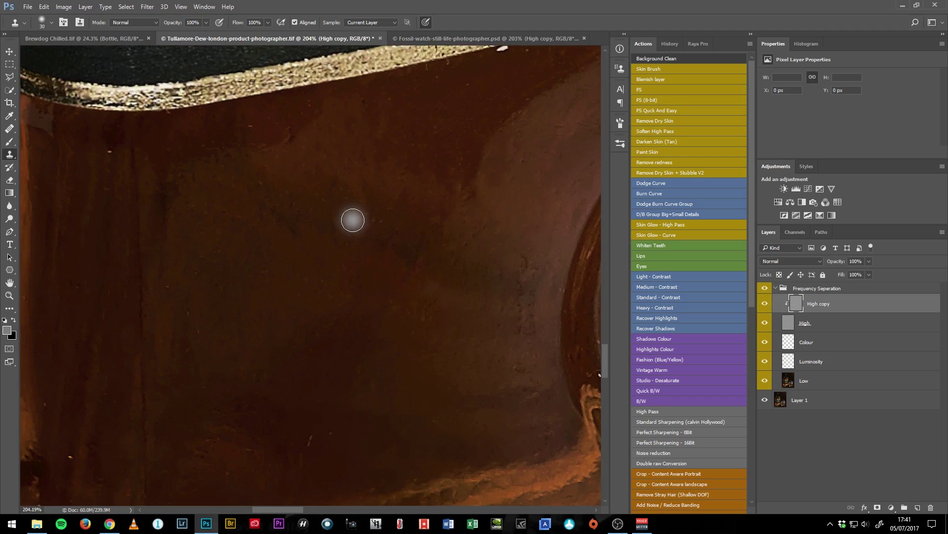
{"action": "left_click", "coordinate": [212, 230], "text": "alt"}
{"action": "left_click_drag", "start_coordinate": [248, 144], "coordinate": [257, 131]}
{"action": "left_click_drag", "start_coordinate": [200, 202], "coordinate": [388, 235]}
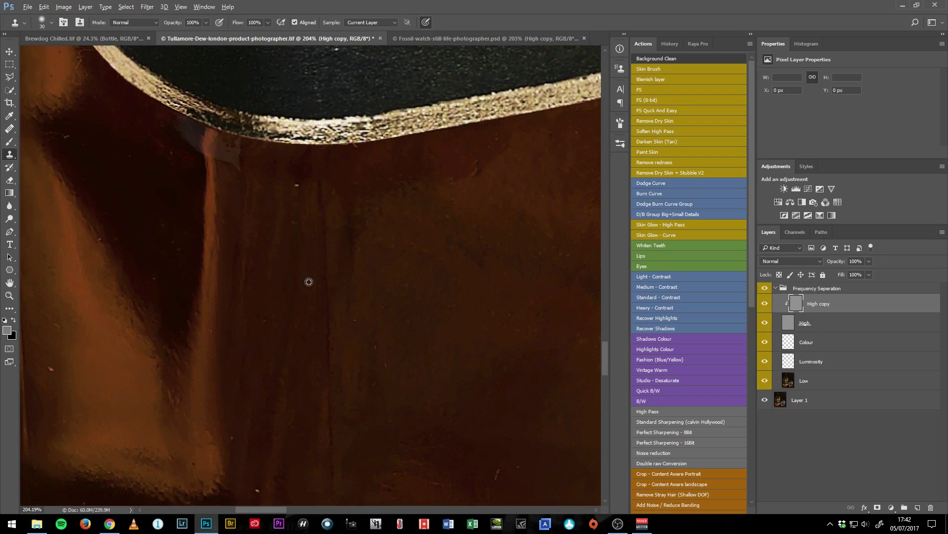
{"action": "scroll", "coordinate": [311, 252], "scroll_direction": "down", "scroll_amount": 5}
{"action": "scroll", "coordinate": [311, 252], "scroll_direction": "left", "scroll_amount": 2}
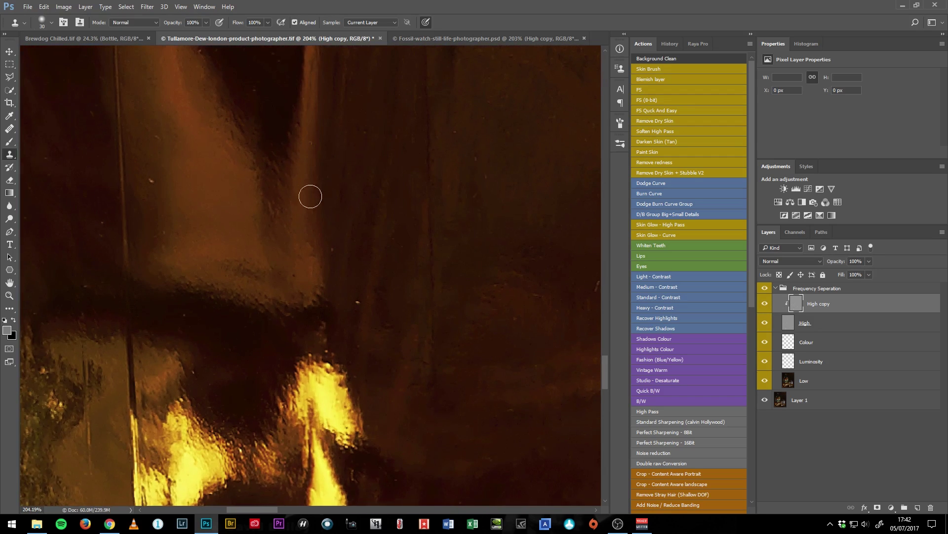
Step: Clone out the specks along the amber highlight at the bottle's edge, up to the label's lower corner
{"action": "scroll", "coordinate": [205, 244], "scroll_direction": "up", "scroll_amount": 4}
{"action": "scroll", "coordinate": [205, 244], "scroll_direction": "left", "scroll_amount": 2}
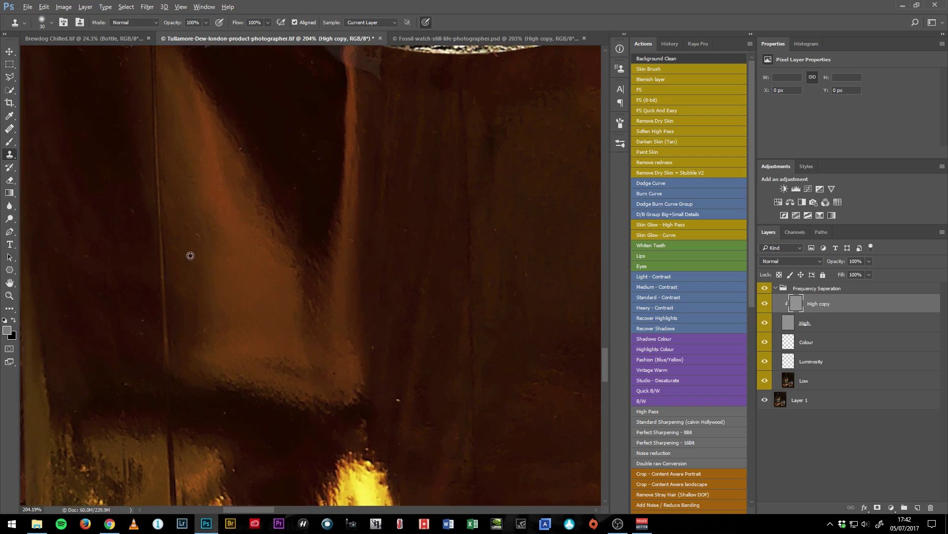
{"action": "scroll", "coordinate": [270, 267], "scroll_direction": "up", "scroll_amount": 3}
{"action": "scroll", "coordinate": [271, 267], "scroll_direction": "right", "scroll_amount": 2}
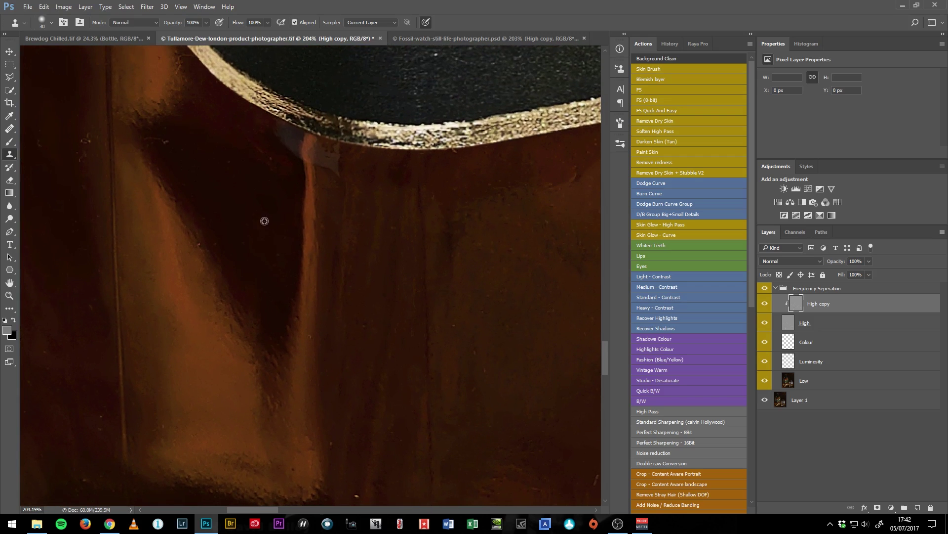
{"action": "scroll", "coordinate": [276, 252], "scroll_direction": "up", "scroll_amount": 3}
{"action": "scroll", "coordinate": [277, 252], "scroll_direction": "left", "scroll_amount": 2}
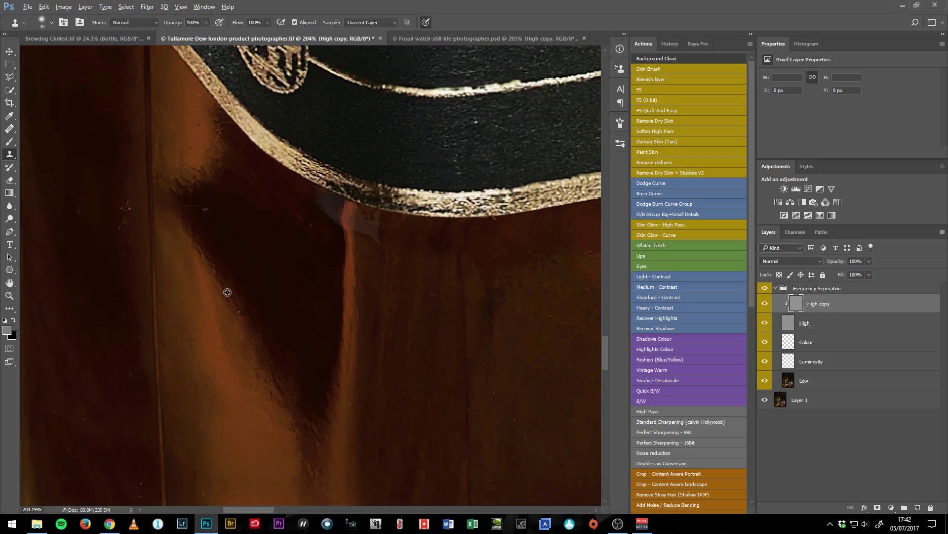
{"action": "scroll", "coordinate": [237, 306], "scroll_direction": "up", "scroll_amount": 3}
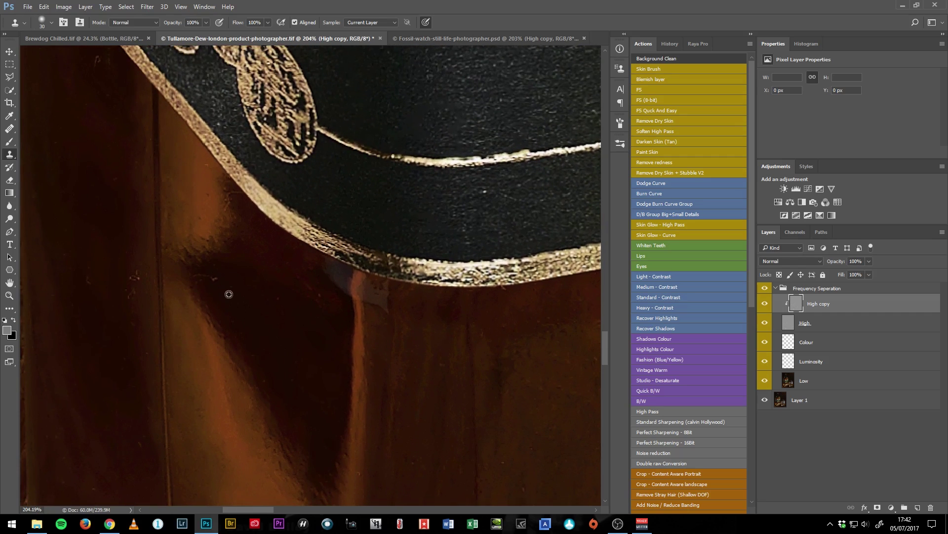
Step: Clone out the marks in the dark triangle under the label's corner and the specks above the yellow reflection
{"action": "scroll", "coordinate": [233, 303], "scroll_direction": "down", "scroll_amount": 2}
{"action": "scroll", "coordinate": [230, 285], "scroll_direction": "right", "scroll_amount": 2}
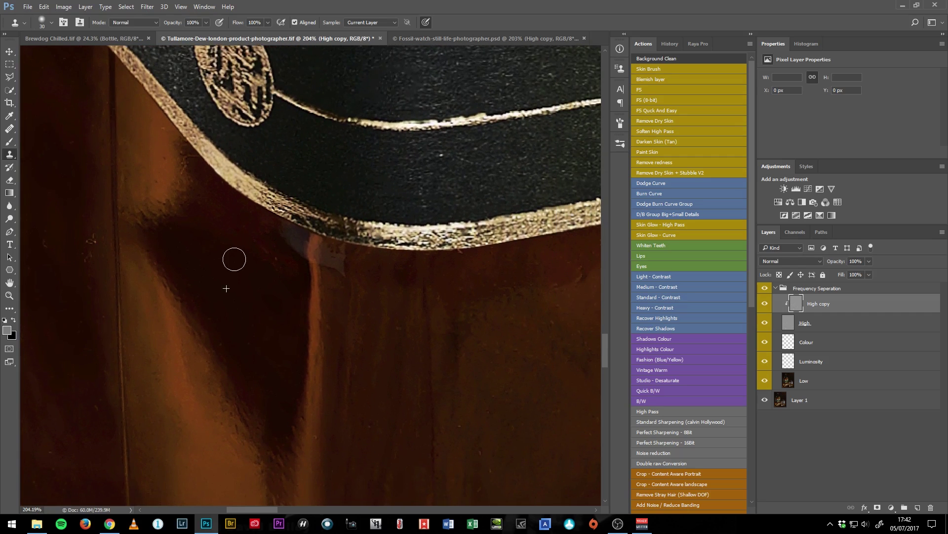
{"action": "scroll", "coordinate": [269, 254], "scroll_direction": "down", "scroll_amount": 2}
{"action": "scroll", "coordinate": [269, 254], "scroll_direction": "right", "scroll_amount": 2}
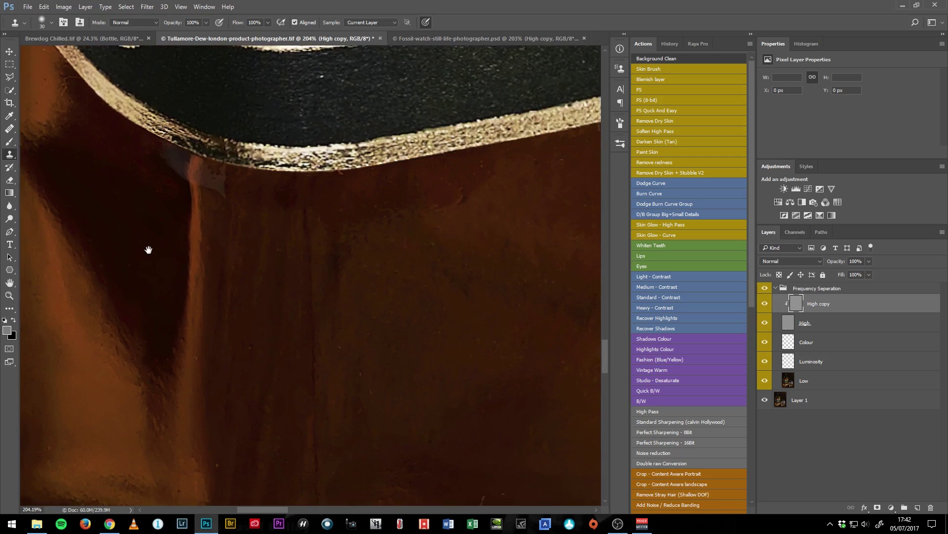
{"action": "scroll", "coordinate": [280, 277], "scroll_direction": "down", "scroll_amount": 3}
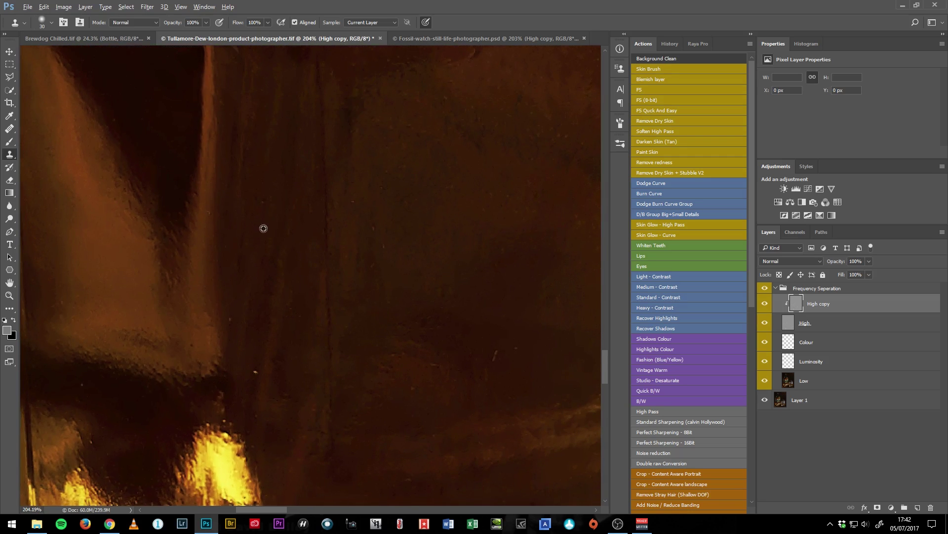
{"action": "scroll", "coordinate": [224, 232], "scroll_direction": "down", "scroll_amount": 3}
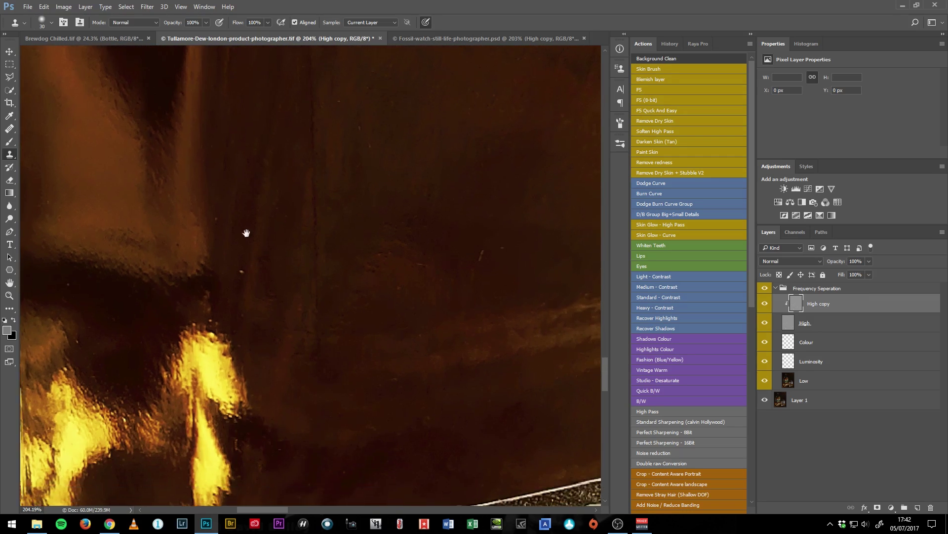
{"action": "scroll", "coordinate": [252, 275], "scroll_direction": "right", "scroll_amount": 3}
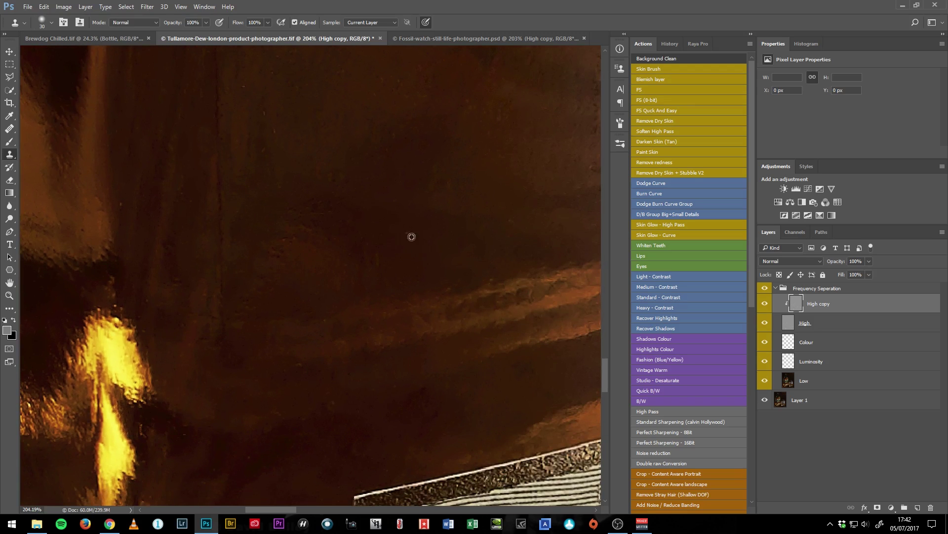
Step: Clone out the remaining small specks on the dark glass between the bottle's edge and the 1829 seal
{"action": "left_click_drag", "start_coordinate": [468, 246], "coordinate": [381, 353]}
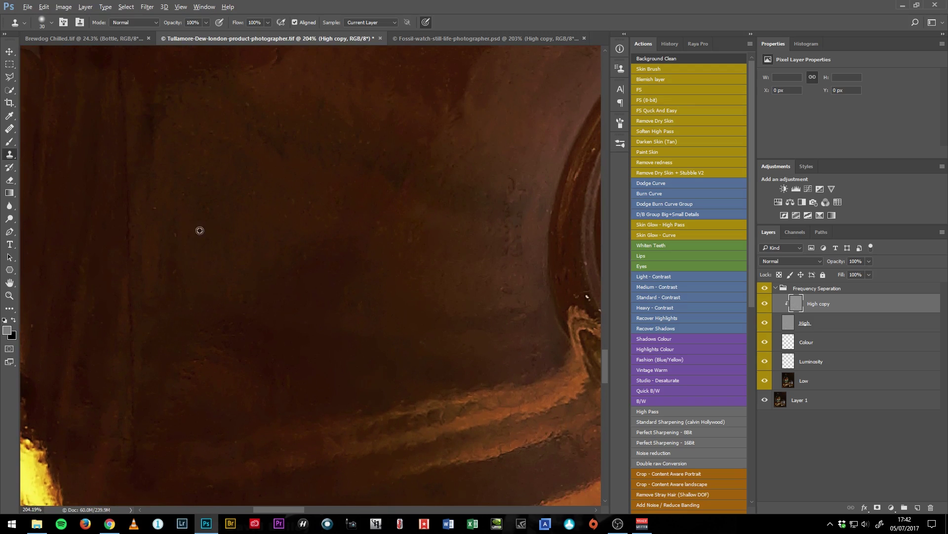
{"action": "left_click", "coordinate": [176, 245], "text": "alt"}
{"action": "left_click_drag", "start_coordinate": [265, 212], "coordinate": [267, 341]}
{"action": "key", "text": "ctrl+alt+z"}
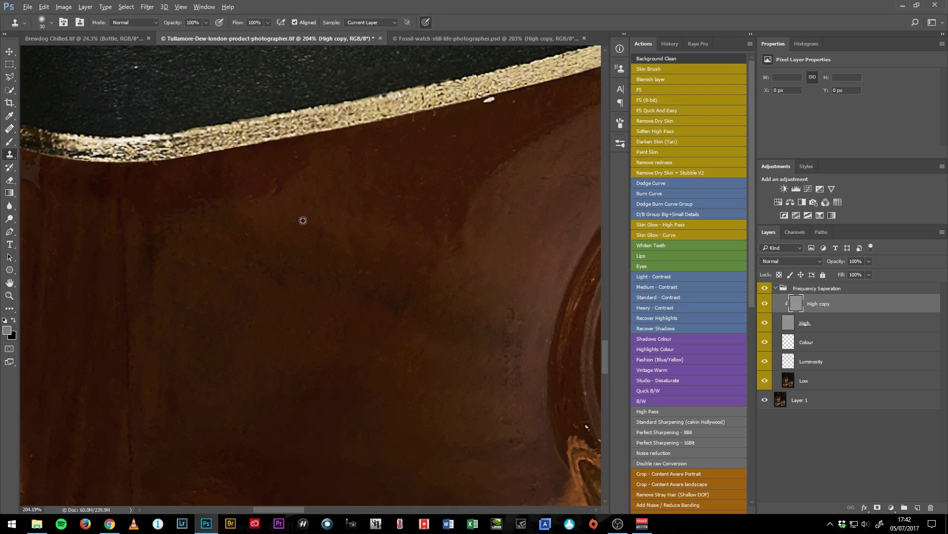
{"action": "left_click_drag", "start_coordinate": [397, 265], "coordinate": [400, 265]}
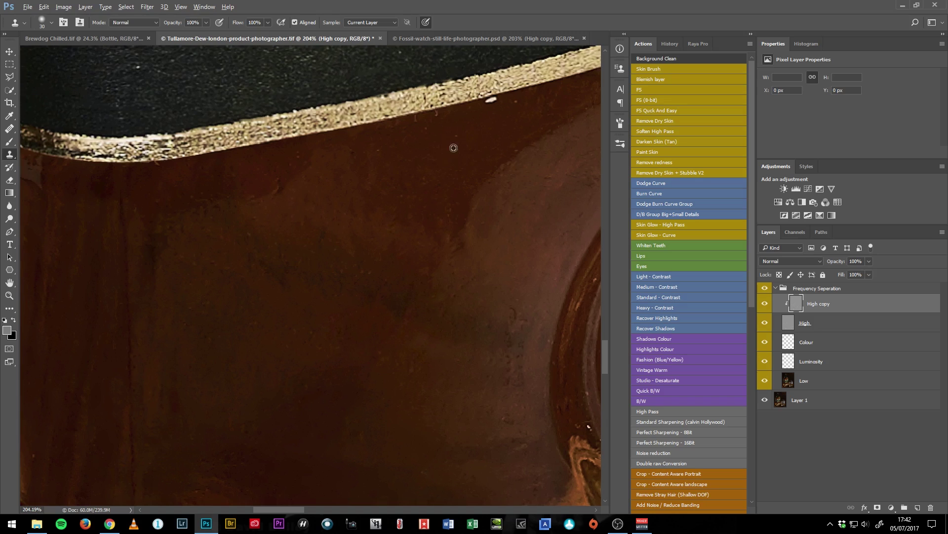
{"action": "left_click_drag", "start_coordinate": [412, 215], "coordinate": [376, 155]}
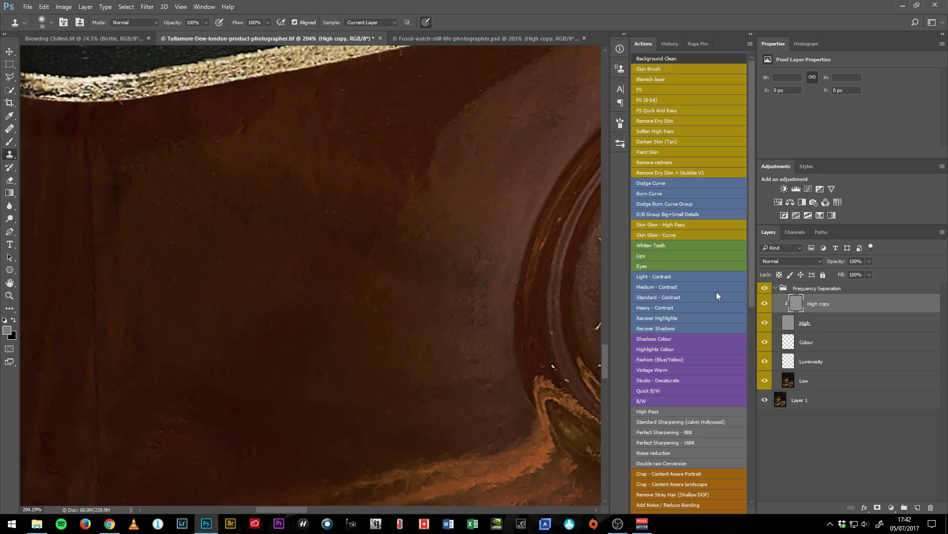
Step: Collapse the Frequency Seperation group, compare the glass with the group shown and hidden, and leave it hidden
{"action": "left_click", "coordinate": [777, 288]}
{"action": "left_click", "coordinate": [765, 290]}
{"action": "left_click", "coordinate": [766, 290]}
{"action": "left_click", "coordinate": [766, 290]}
{"action": "left_click", "coordinate": [767, 290]}
{"action": "left_click", "coordinate": [766, 290]}
{"action": "left_click", "coordinate": [766, 290]}
{"action": "left_click", "coordinate": [765, 290]}
{"action": "left_click", "coordinate": [766, 290]}
{"action": "left_click", "coordinate": [766, 290]}
{"action": "left_click", "coordinate": [766, 290]}
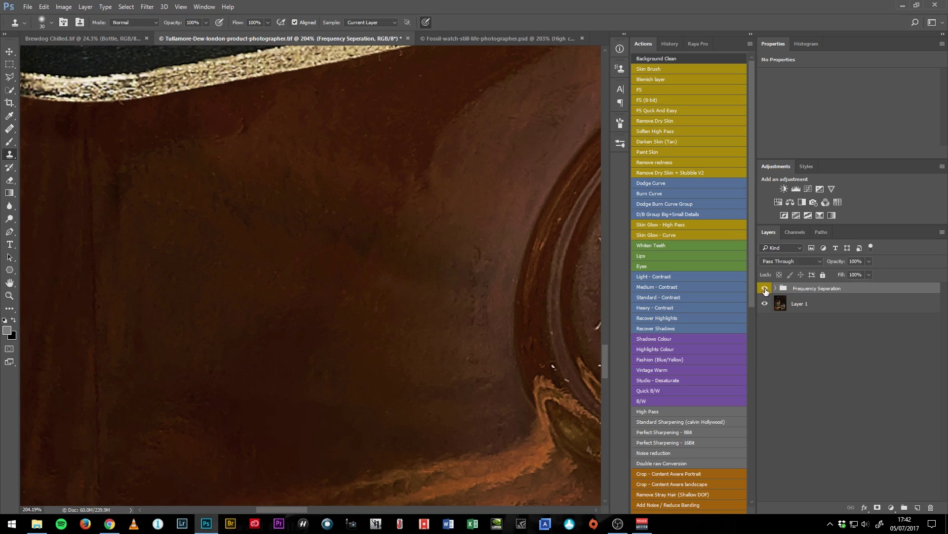
{"action": "left_click", "coordinate": [765, 290]}
Step: Add a blank layer above the group, try the Healing Brush on a speck beside the seal, and compare the layer hidden and shown
{"action": "key", "text": "ctrl+shift+alt+n"}
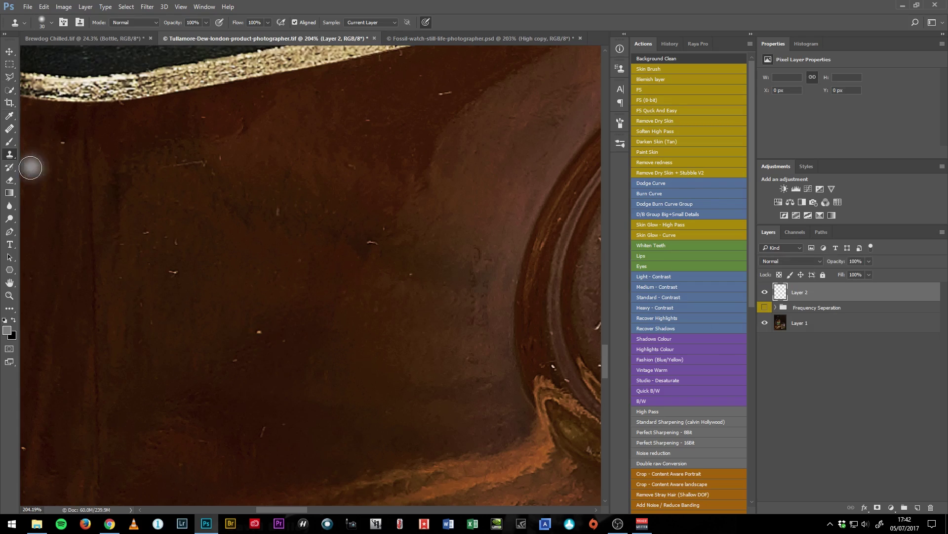
{"action": "left_click", "coordinate": [9, 142]}
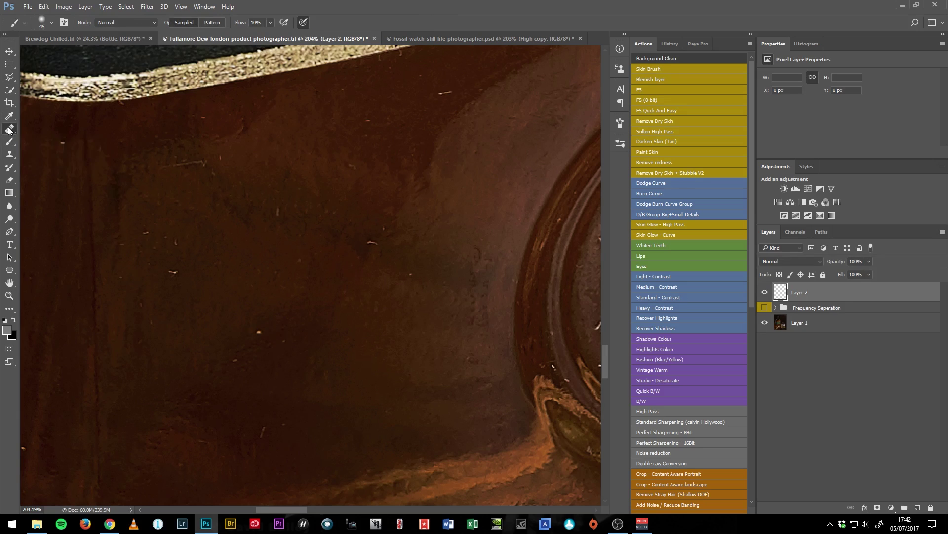
{"action": "left_click", "coordinate": [10, 129]}
{"action": "left_click", "coordinate": [56, 138]}
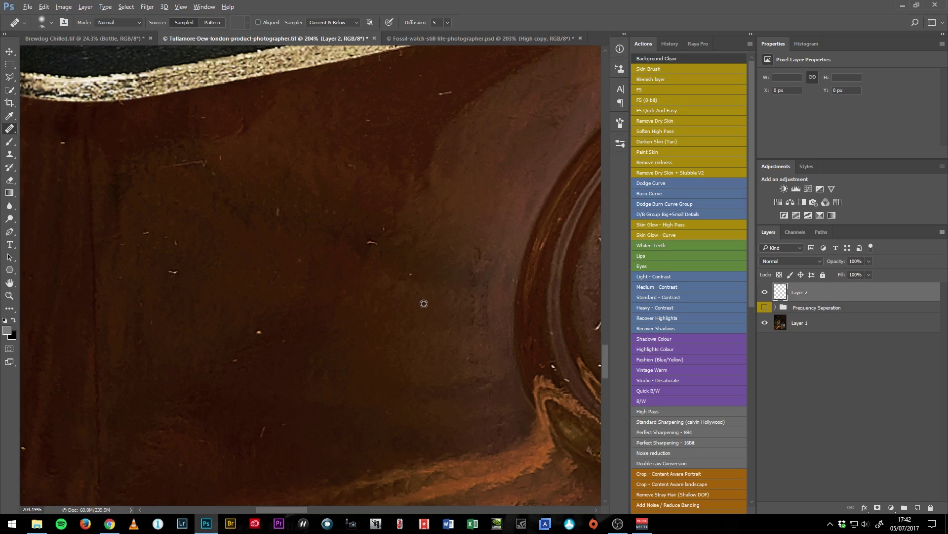
{"action": "left_click", "coordinate": [398, 305], "text": "alt"}
{"action": "left_click", "coordinate": [412, 273]}
{"action": "left_click", "coordinate": [765, 293]}
{"action": "left_click", "coordinate": [765, 293]}
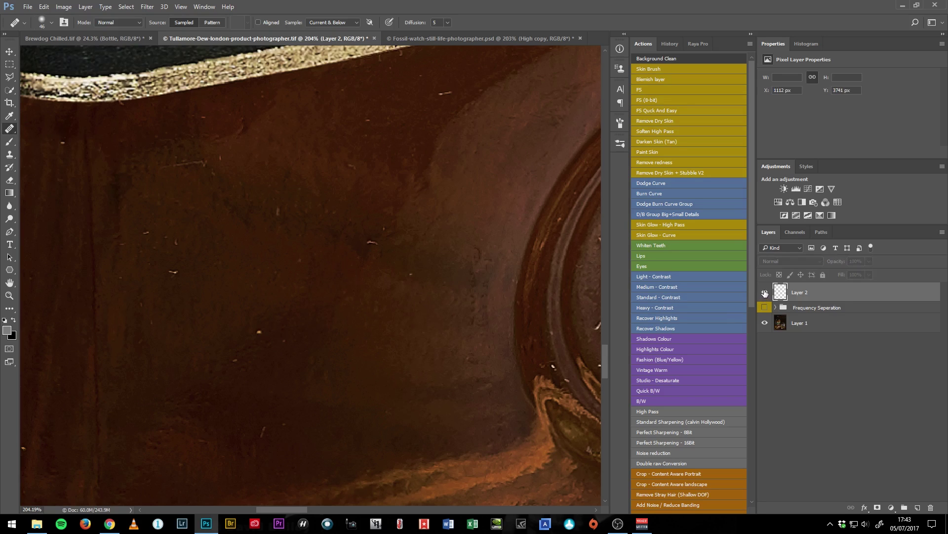
Step: Try healing the short scratch in the middle of the glass and the orange reflection's edge, comparing Layer 2 hidden and shown
{"action": "mouse_move", "coordinate": [369, 237]}
{"action": "left_mouse_down"}
{"action": "mouse_move", "coordinate": [360, 247]}
{"action": "mouse_move", "coordinate": [385, 239]}
{"action": "mouse_move", "coordinate": [412, 275]}
{"action": "mouse_move", "coordinate": [449, 260]}
{"action": "left_mouse_up"}
{"action": "left_click", "coordinate": [435, 470]}
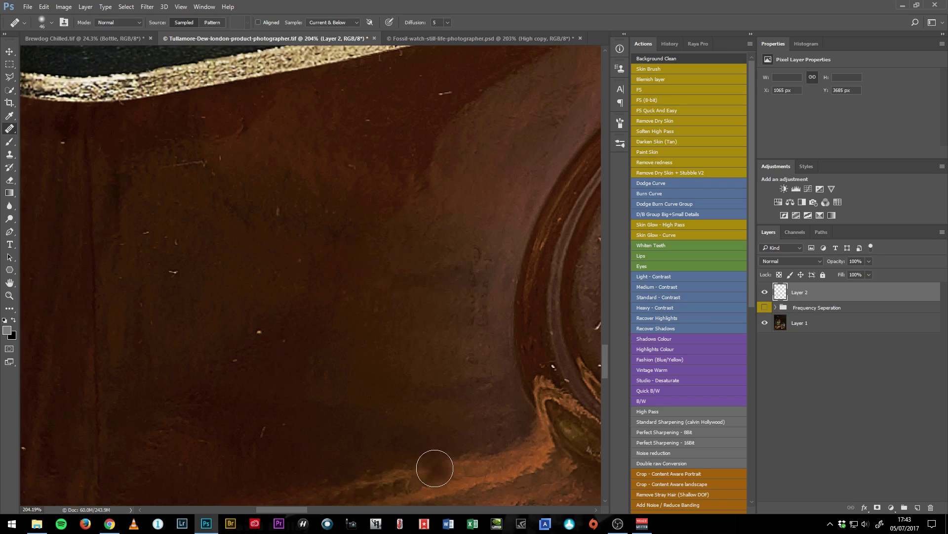
{"action": "left_click", "coordinate": [765, 293]}
{"action": "left_click", "coordinate": [765, 293]}
{"action": "left_click", "coordinate": [765, 293]}
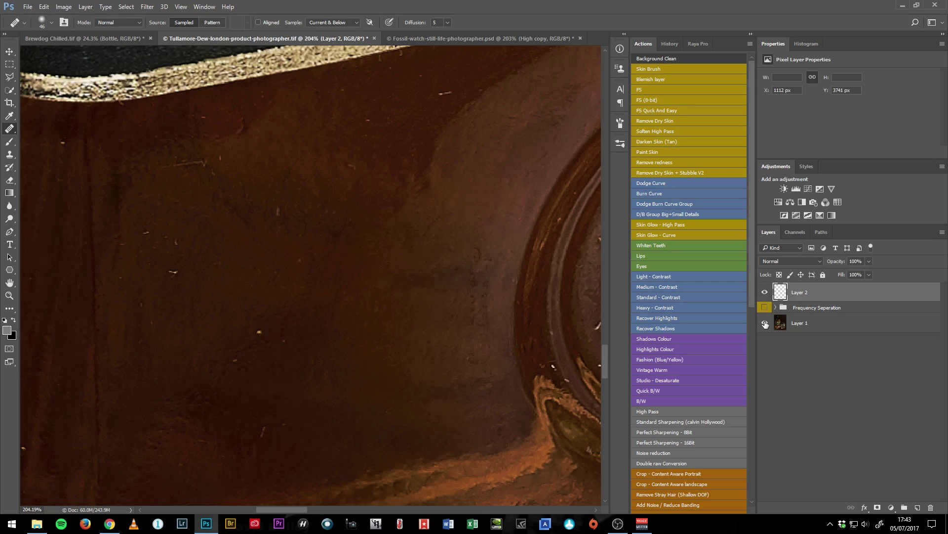
Step: Heal the scratches and specks in the middle of the glass and just below the gold border on Layer 2
{"action": "left_click", "coordinate": [420, 266], "text": "alt"}
{"action": "left_click_drag", "start_coordinate": [366, 237], "coordinate": [377, 241]}
{"action": "left_click_drag", "start_coordinate": [275, 211], "coordinate": [278, 214]}
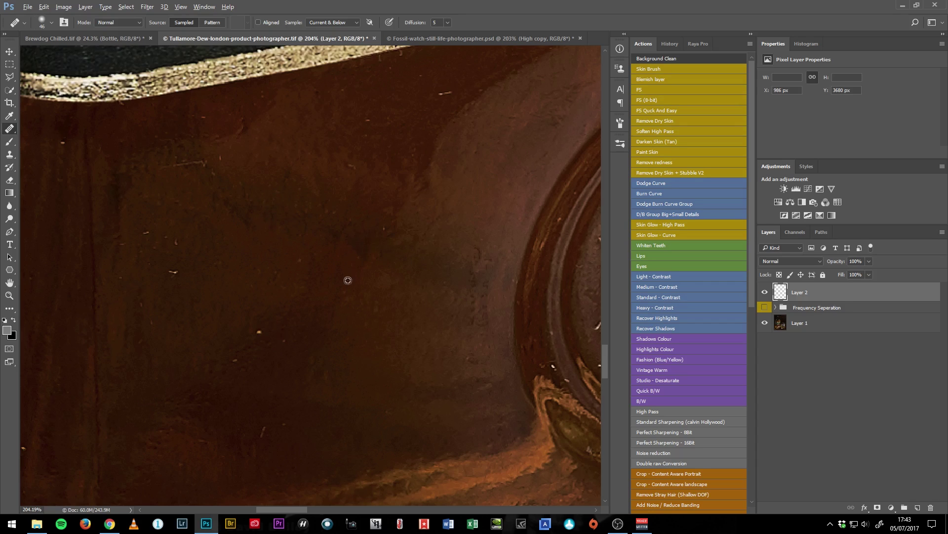
{"action": "left_click", "coordinate": [407, 225], "text": "alt"}
{"action": "left_click", "coordinate": [387, 228]}
{"action": "left_click", "coordinate": [259, 332]}
{"action": "left_click", "coordinate": [285, 340]}
{"action": "left_click", "coordinate": [460, 140], "text": "alt"}
{"action": "mouse_move", "coordinate": [452, 93]}
{"action": "left_mouse_down"}
{"action": "mouse_move", "coordinate": [439, 96]}
{"action": "mouse_move", "coordinate": [425, 131]}
{"action": "mouse_move", "coordinate": [438, 100]}
{"action": "left_mouse_up"}
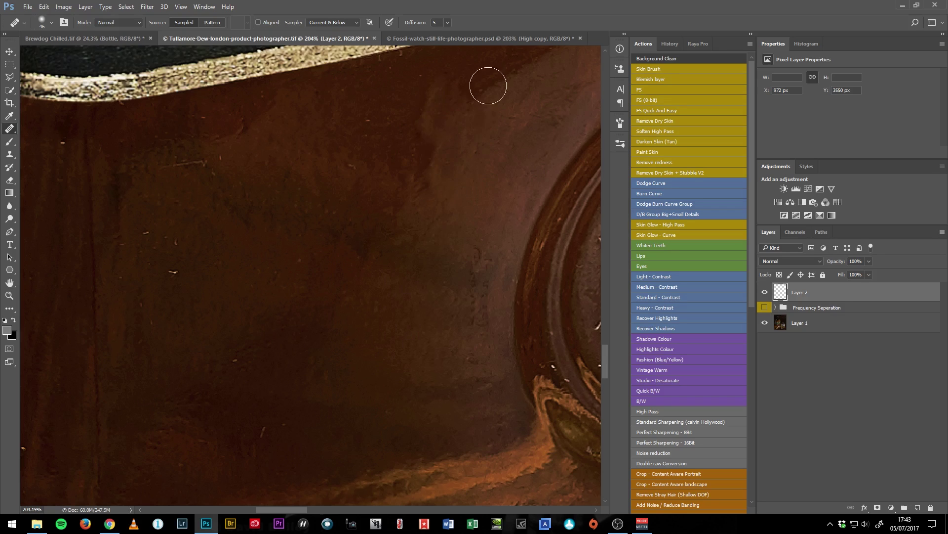
Step: Undo the last heal below the gold border and delete Layer 2 with its healing test
{"action": "key", "text": "ctrl+z"}
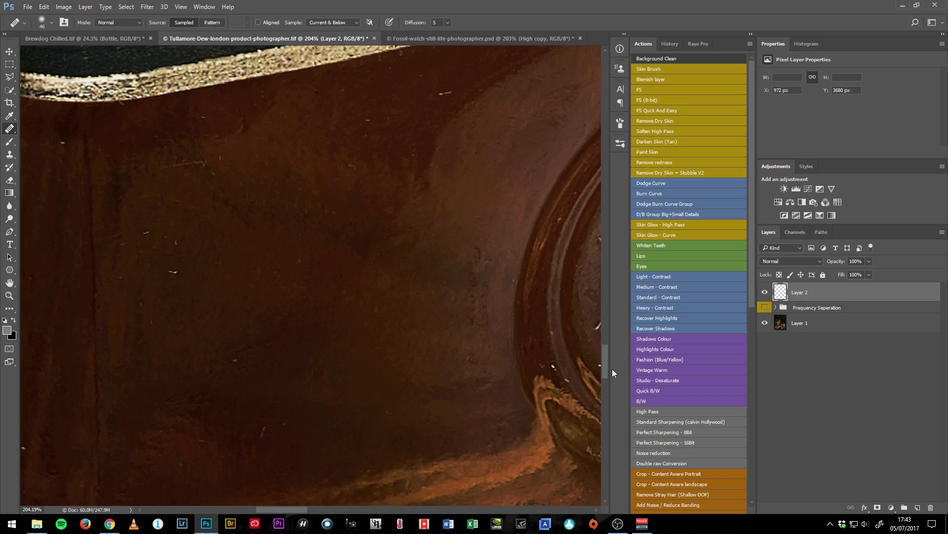
{"action": "key", "text": "ctrl+0"}
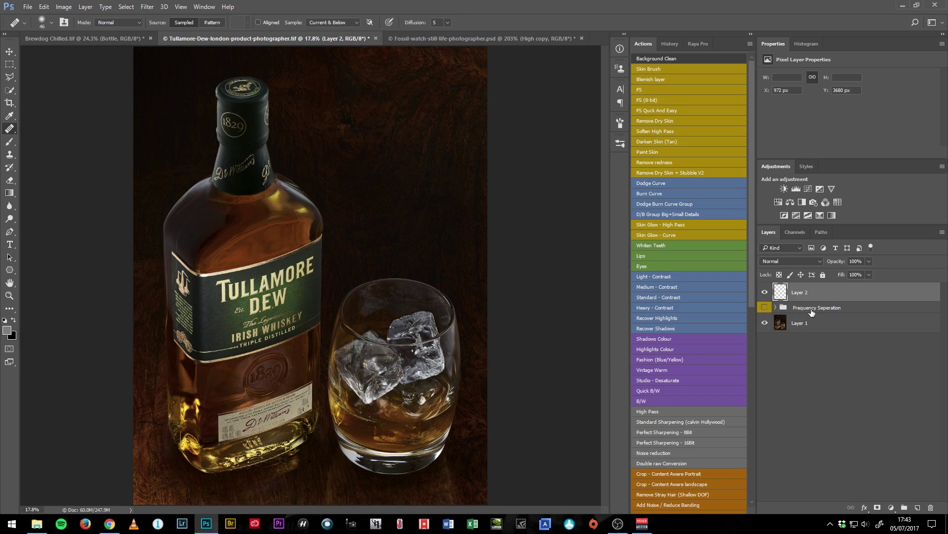
{"action": "key", "text": "Delete"}
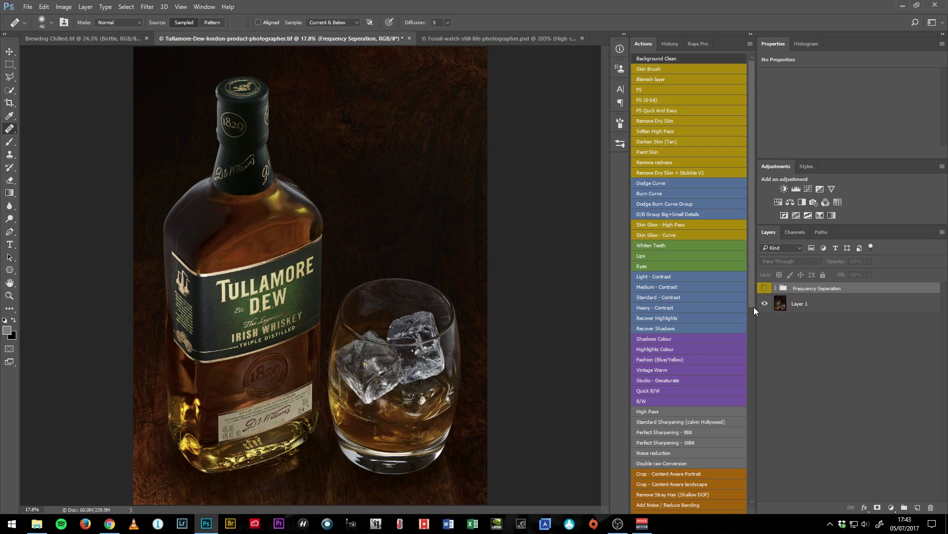